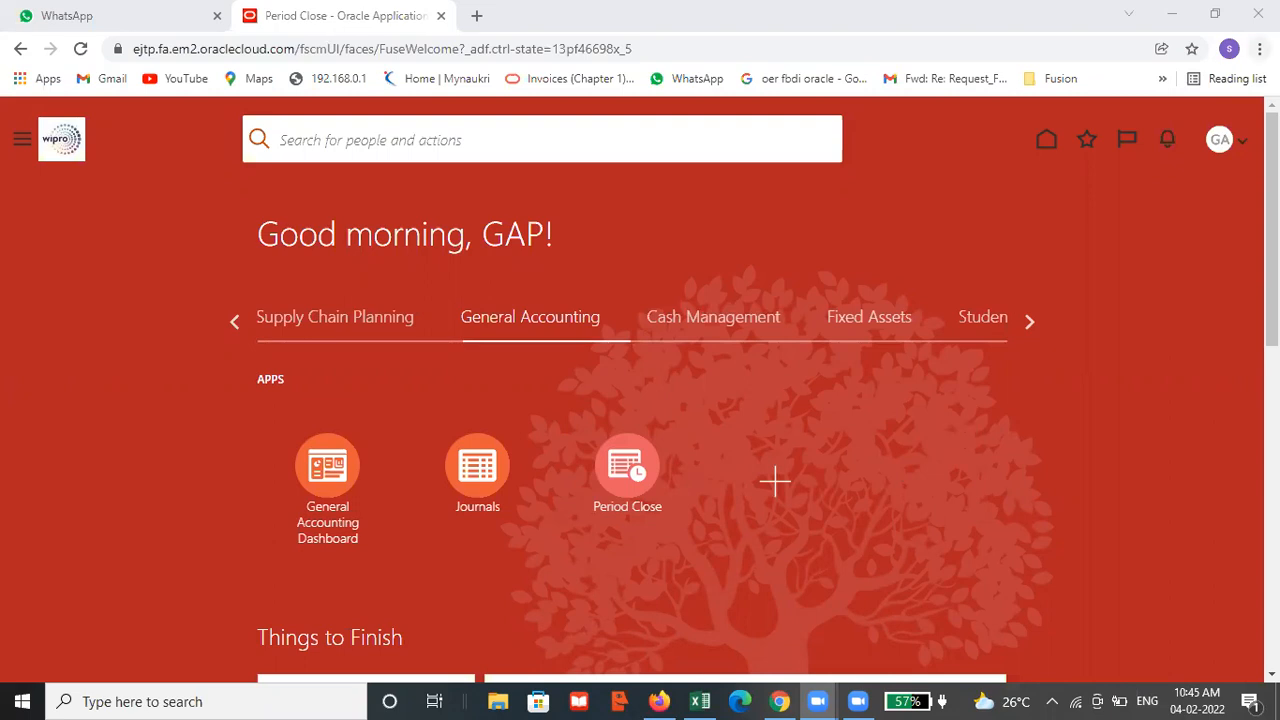
# Sign out of the current Oracle Applications session and confirm the sign-out
pyautogui.click(1224, 141)
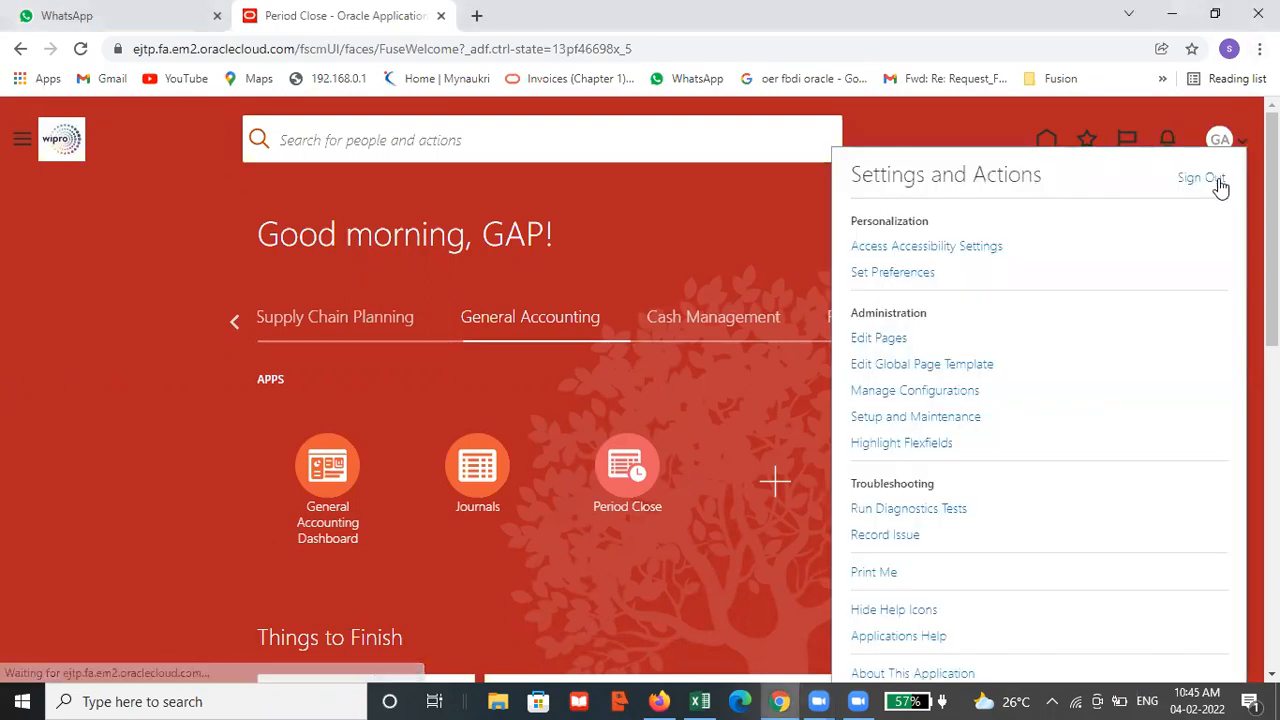
pyautogui.click(1221, 181)
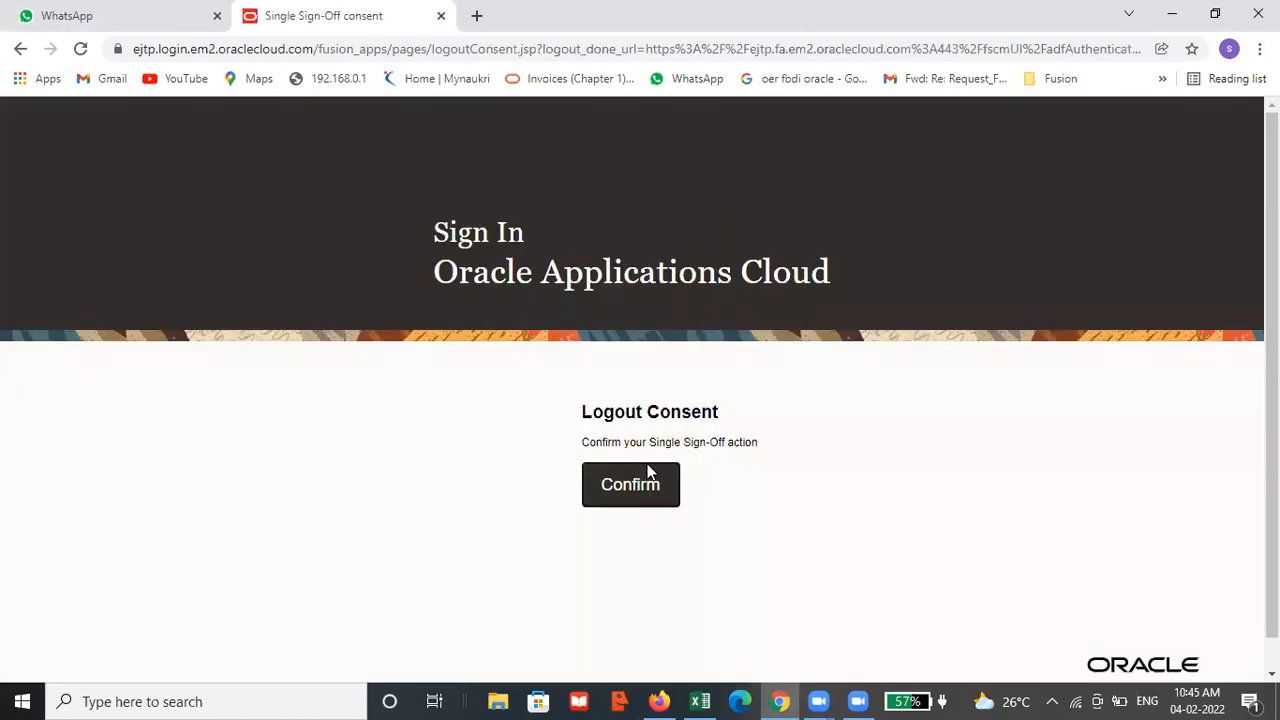
pyautogui.click(646, 468)
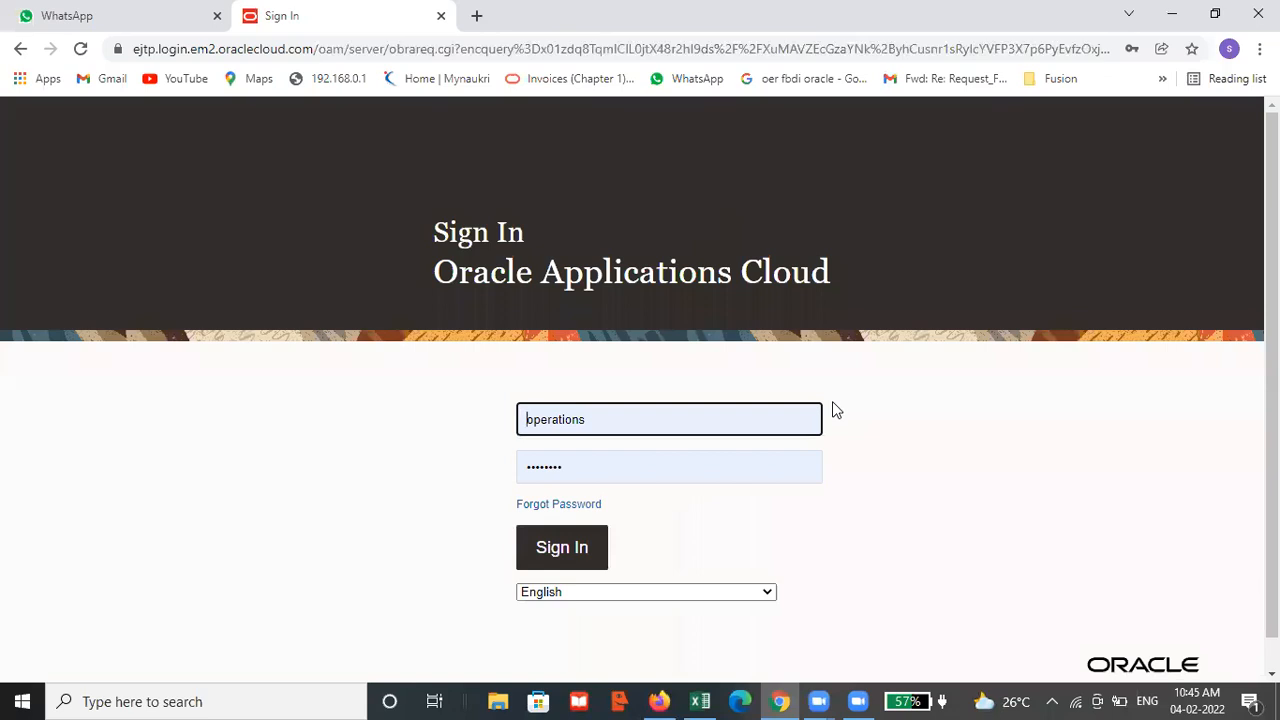
# Sign in to Oracle Applications Cloud with the user name gap and the account password
pyautogui.click(704, 425)
pyautogui.press('BackSpace')
pyautogui.press('BackSpace')
pyautogui.press('BackSpace')
pyautogui.press('BackSpace')
pyautogui.press('BackSpace')
pyautogui.press('BackSpace')
pyautogui.press('BackSpace')
pyautogui.press('BackSpace')
pyautogui.press('BackSpace')
pyautogui.press('BackSpace')
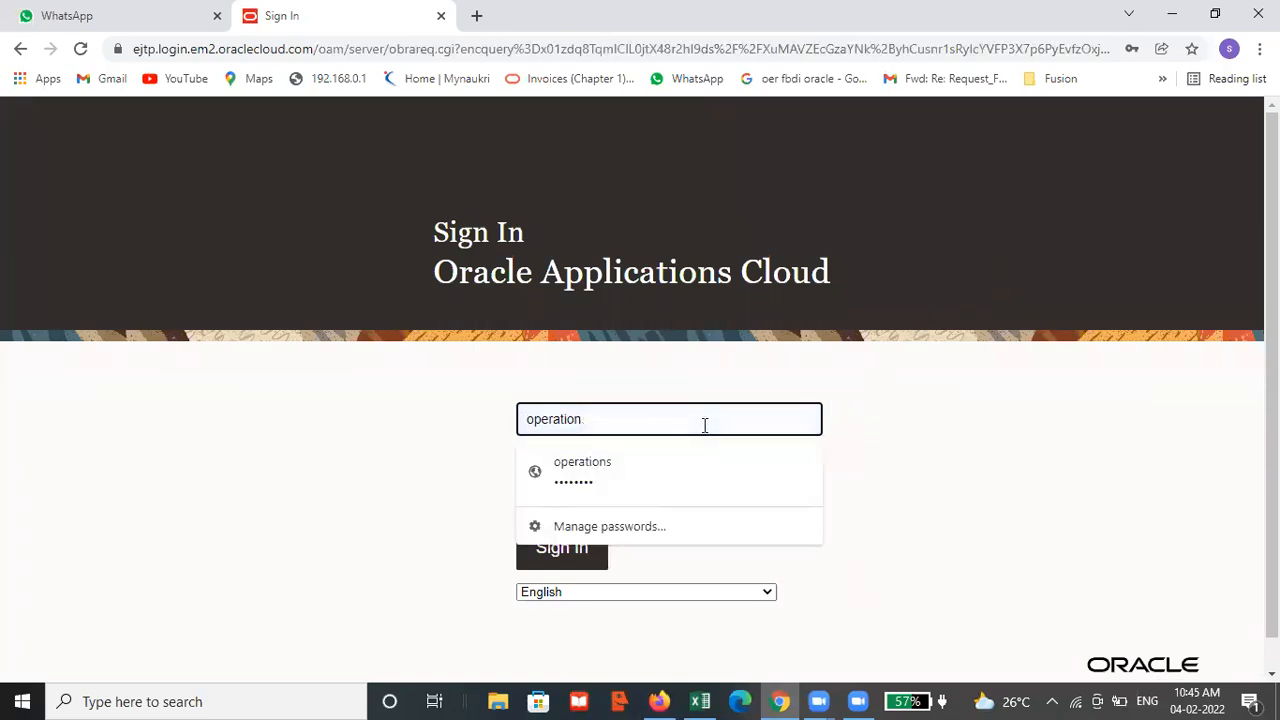
pyautogui.write('gap')
pyautogui.press('Tab')
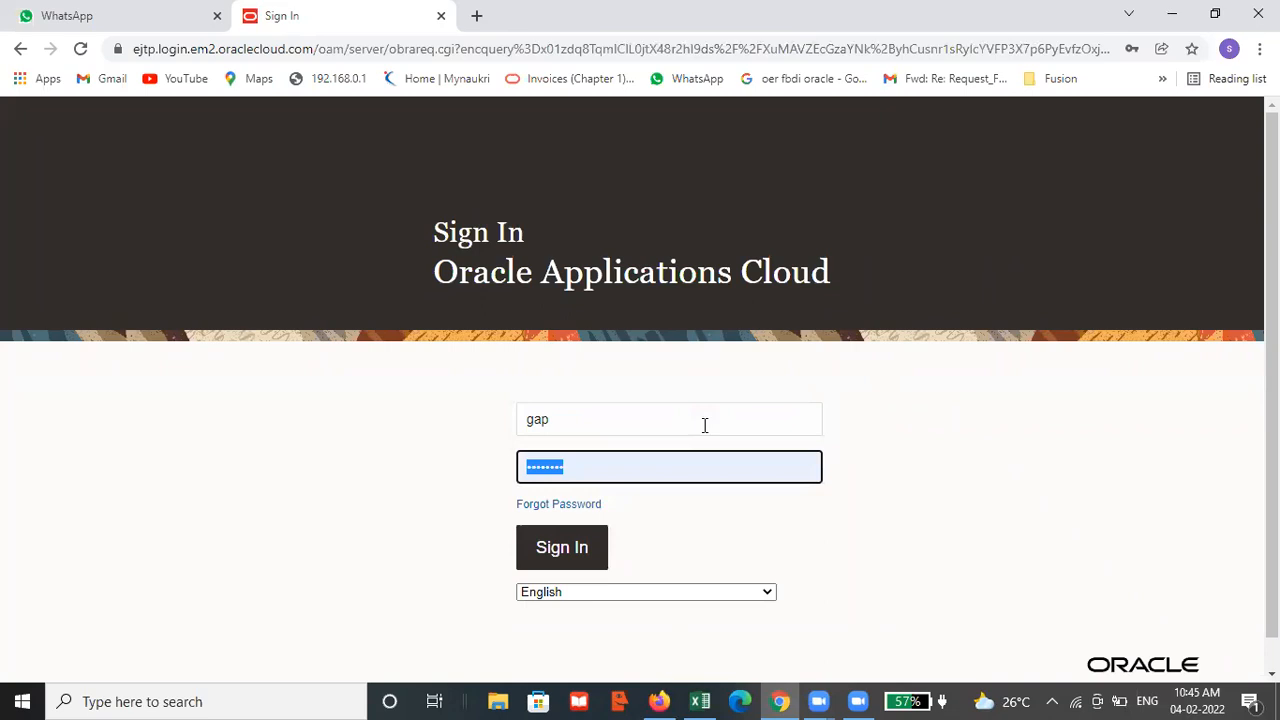
pyautogui.press('BackSpace')
pyautogui.write('••')
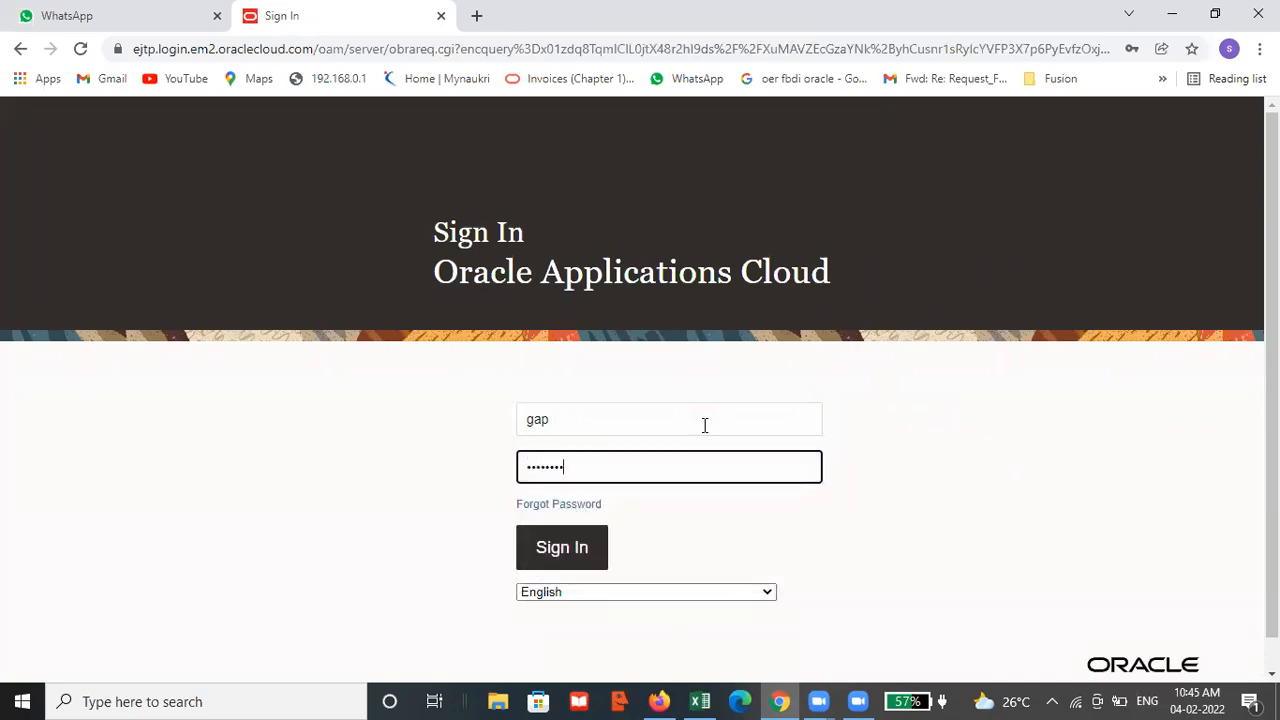
pyautogui.click(568, 558)
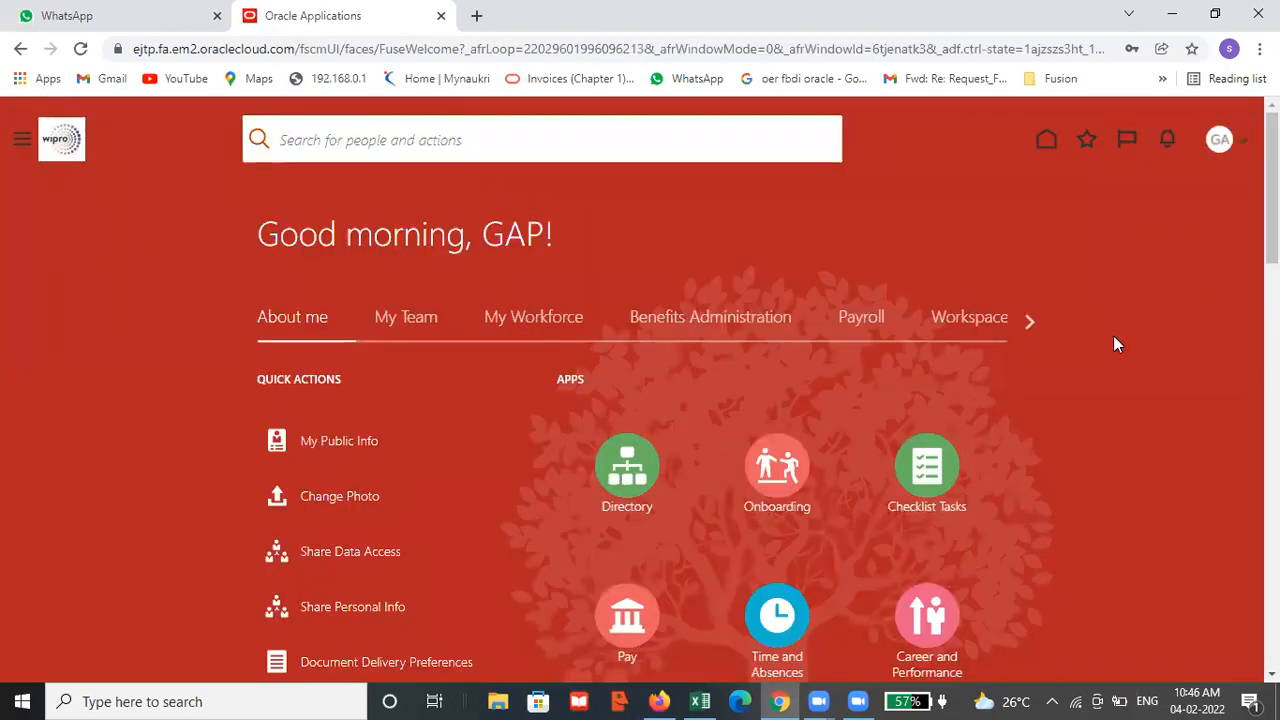
# Open the Journals work area under General Accounting and start creating a new journal
pyautogui.click(1025, 321)
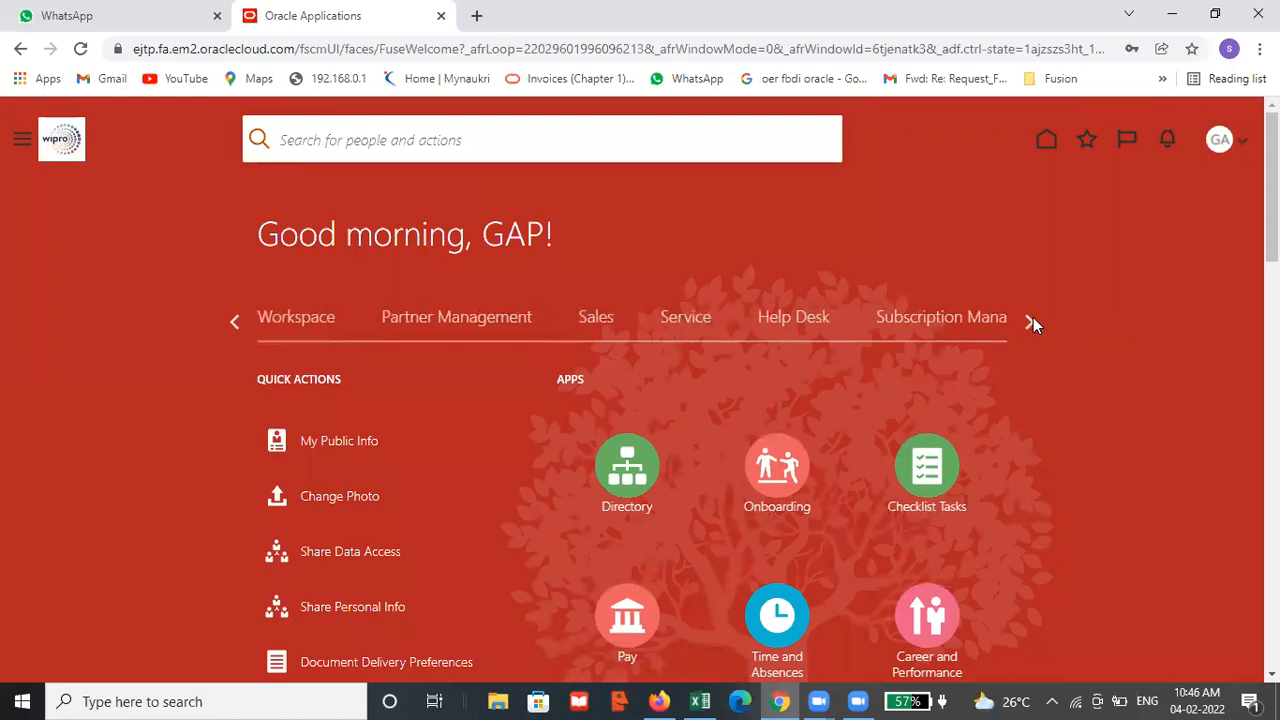
pyautogui.click(1033, 317)
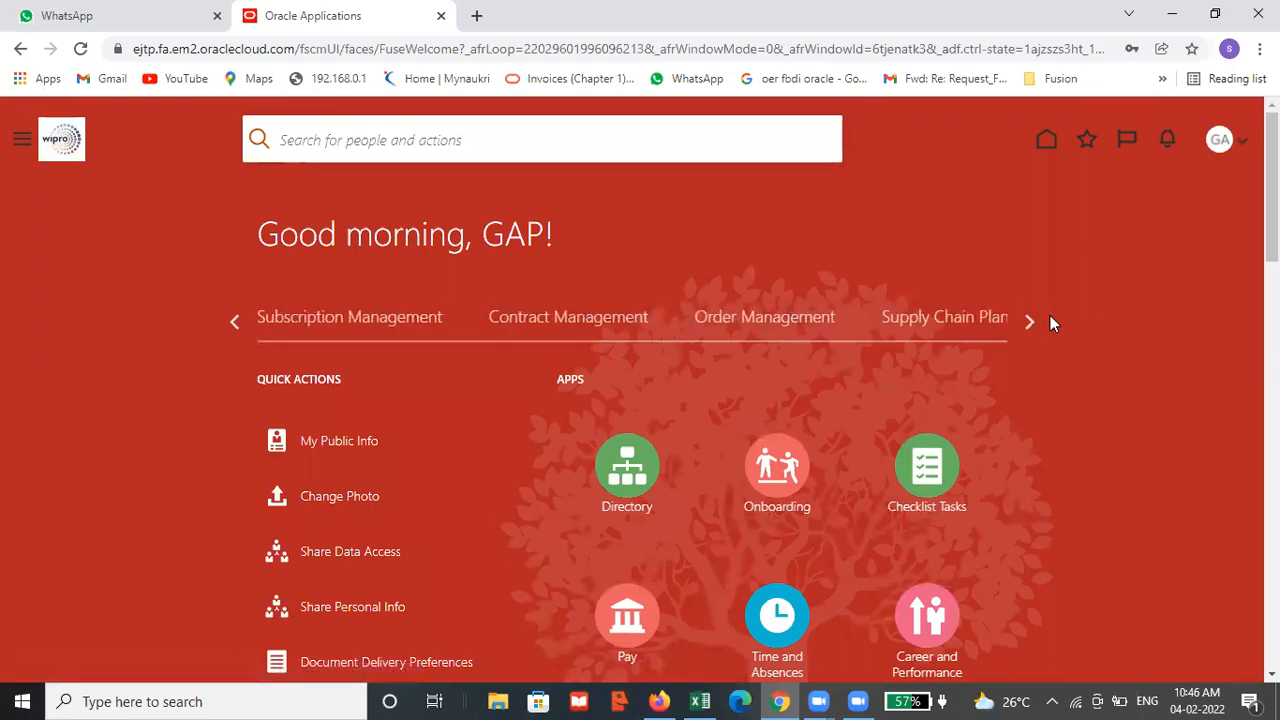
pyautogui.click(1036, 318)
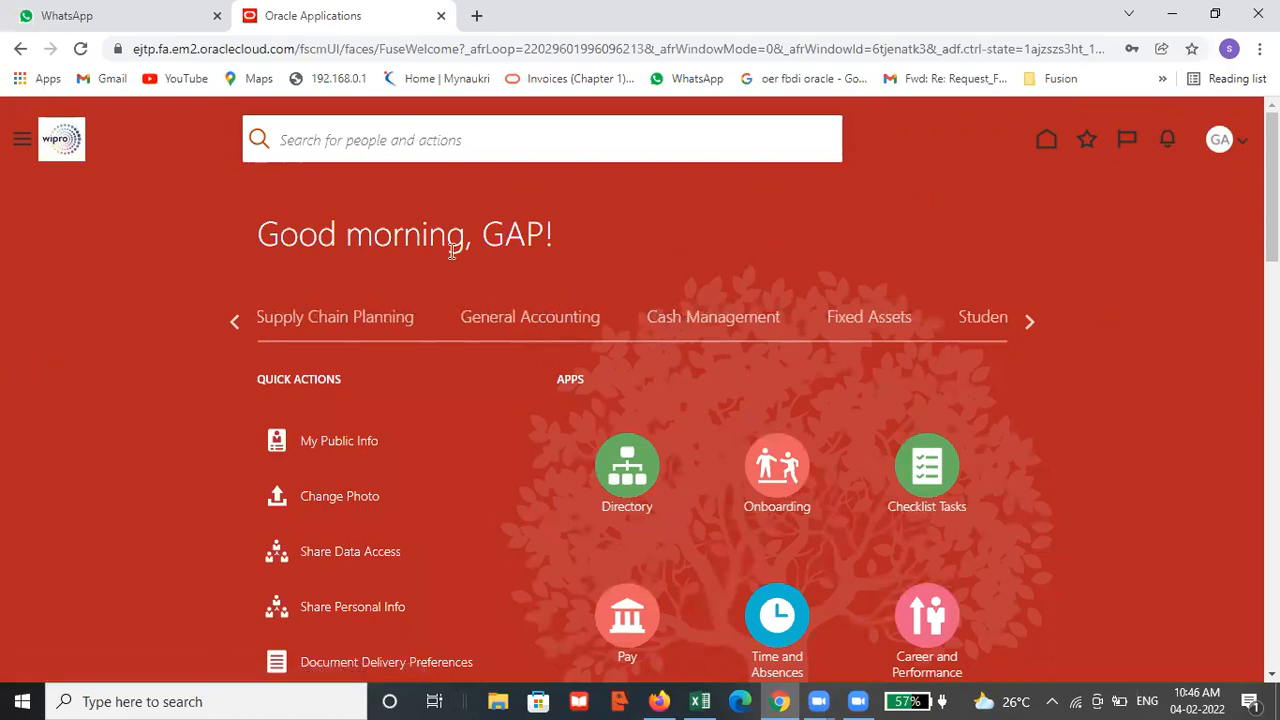
pyautogui.click(563, 318)
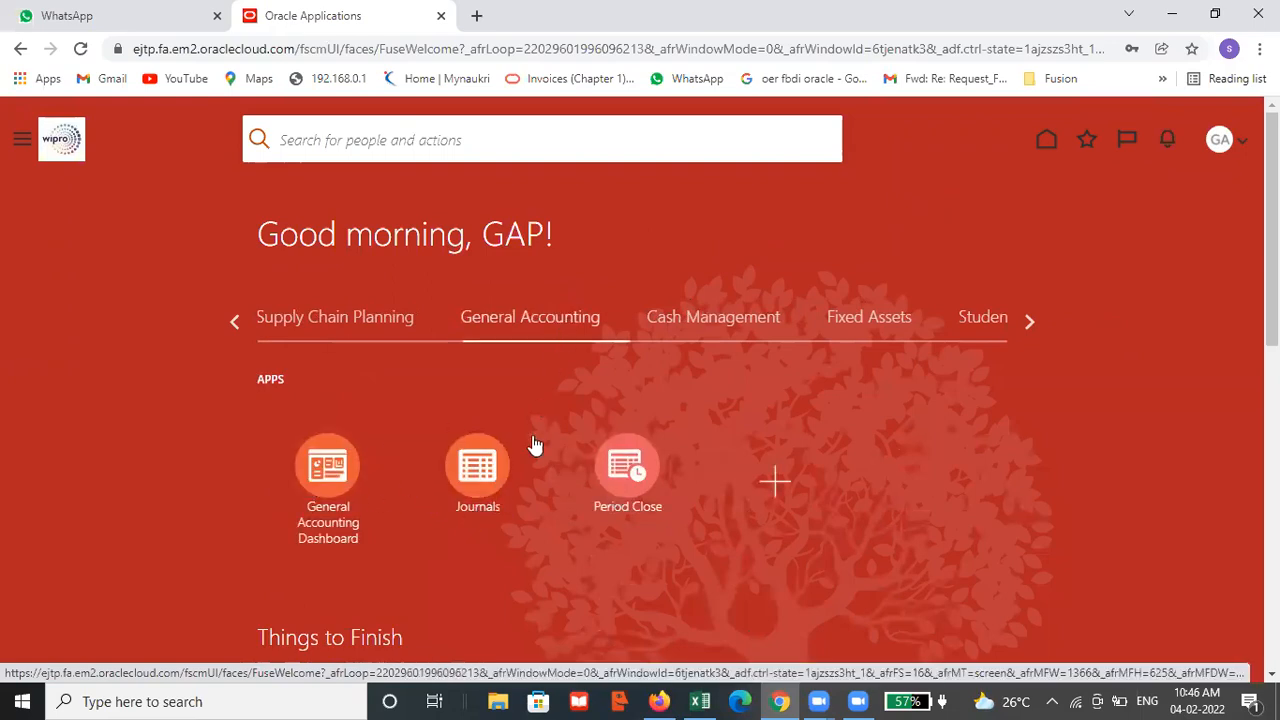
pyautogui.click(489, 466)
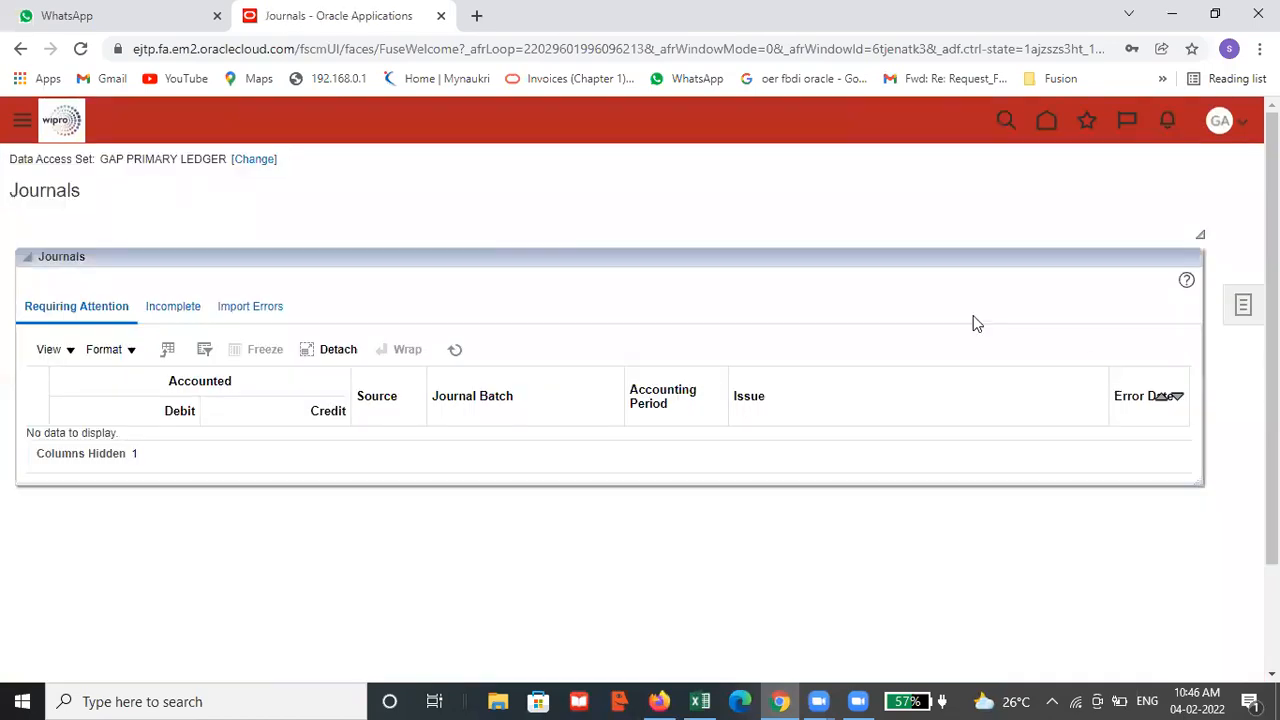
pyautogui.click(1241, 310)
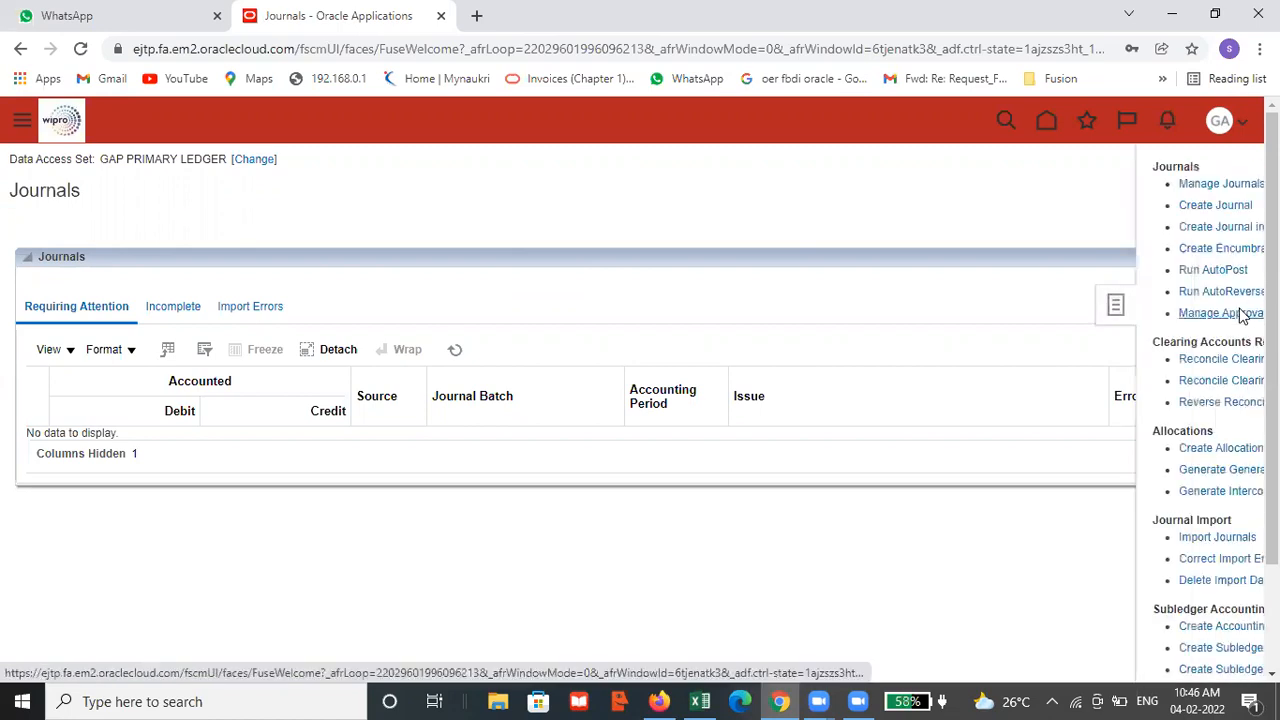
pyautogui.click(1040, 206)
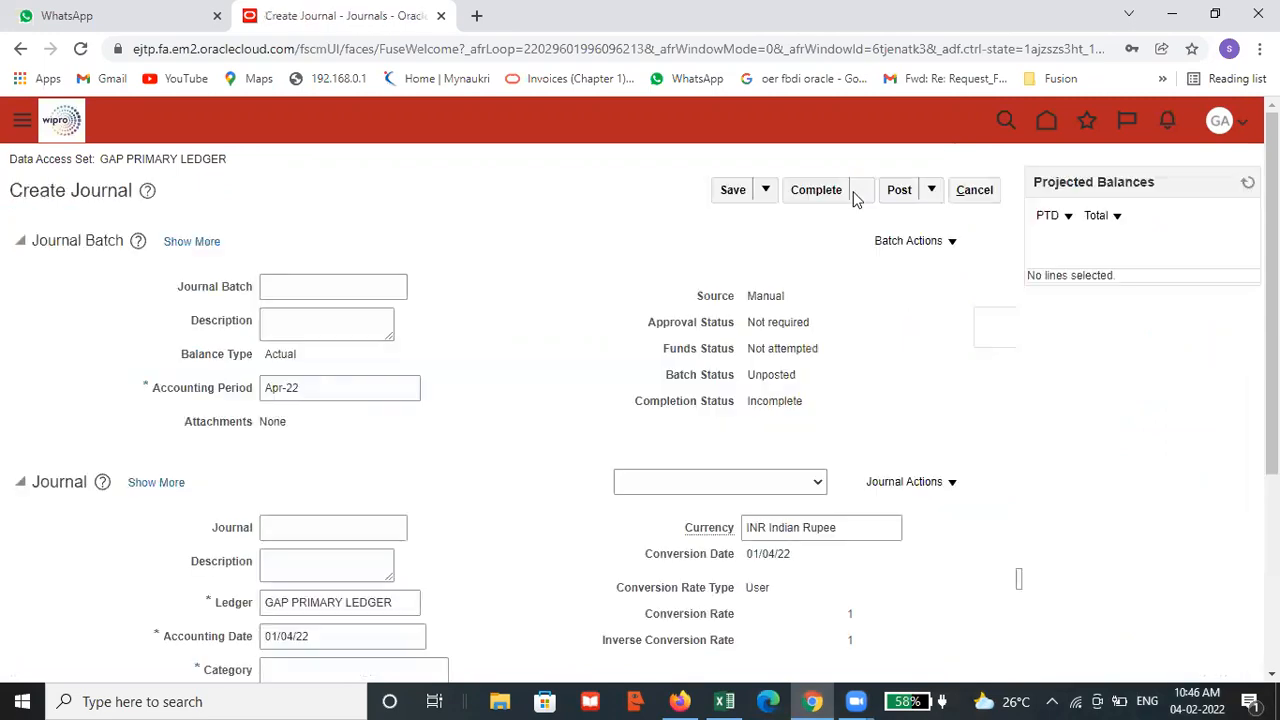
# Examine the fields of the Journal Batch, Journal and Journal Lines sections on the Create Journal page
pyautogui.scroll(-2, 548, 383)
pyautogui.scroll(-1, 546, 383)
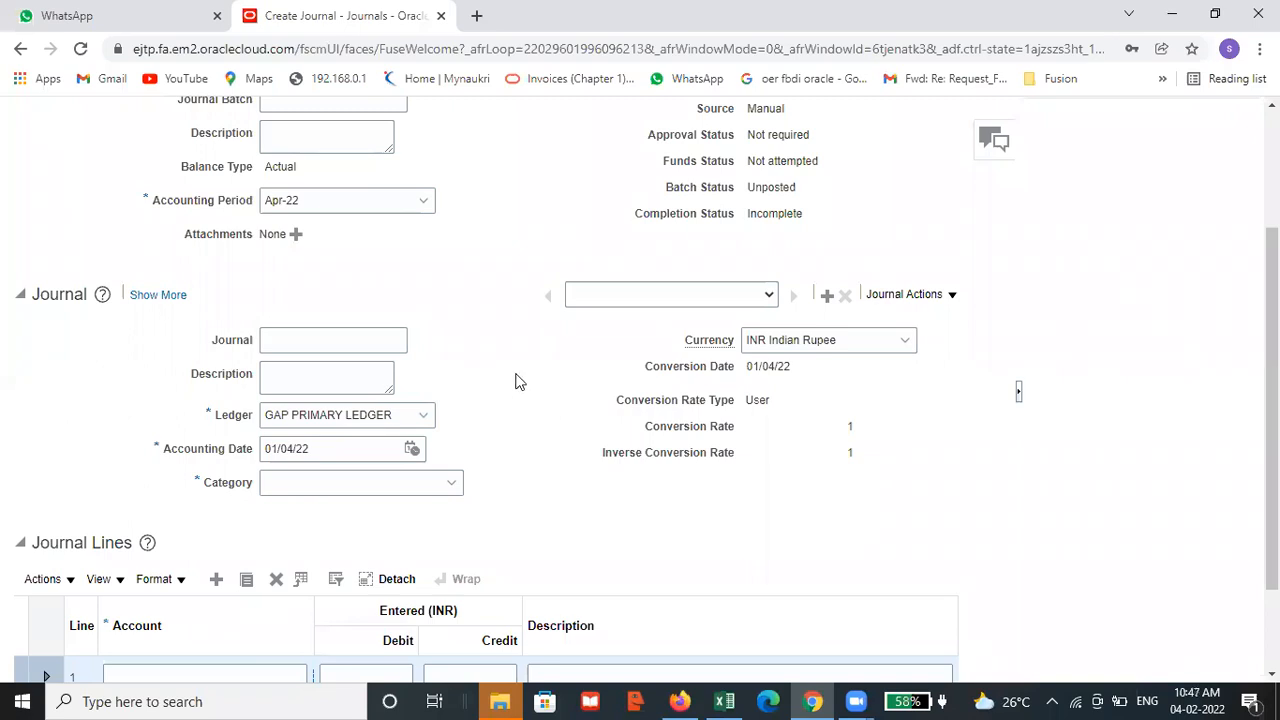
pyautogui.scroll(2, 517, 378)
pyautogui.scroll(-2, 517, 378)
pyautogui.scroll(-1, 504, 408)
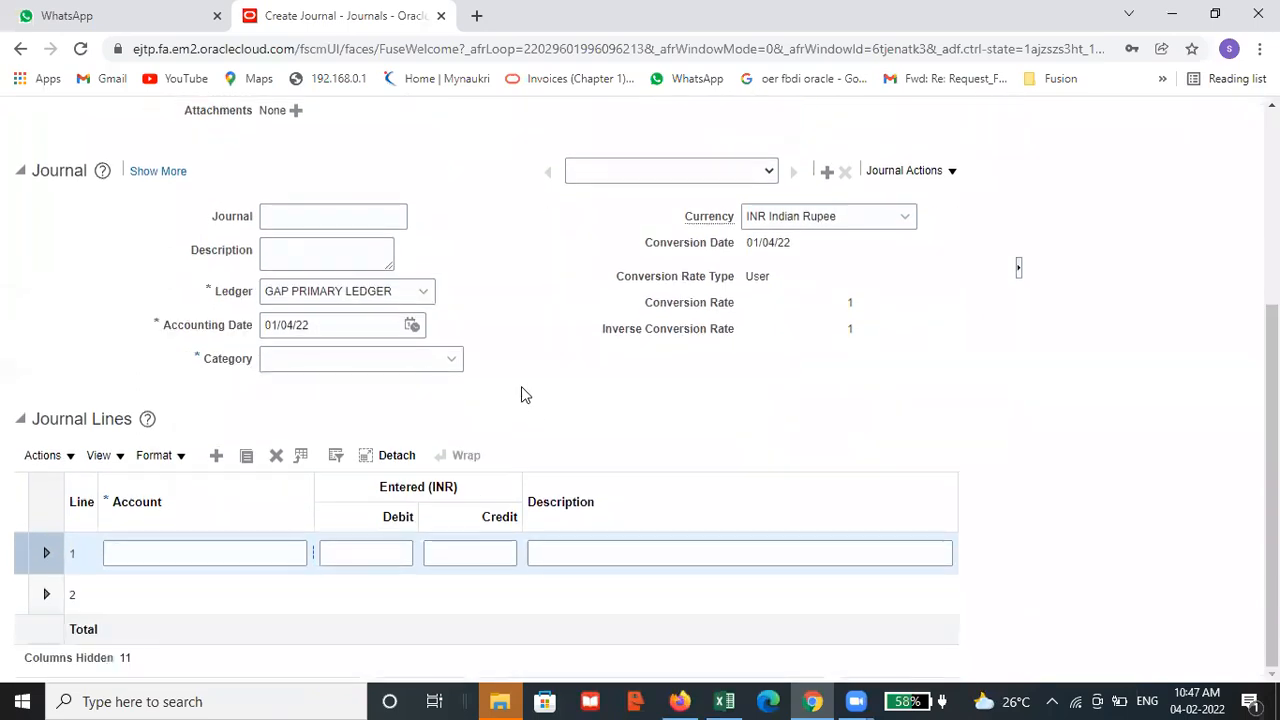
pyautogui.scroll(1, 521, 392)
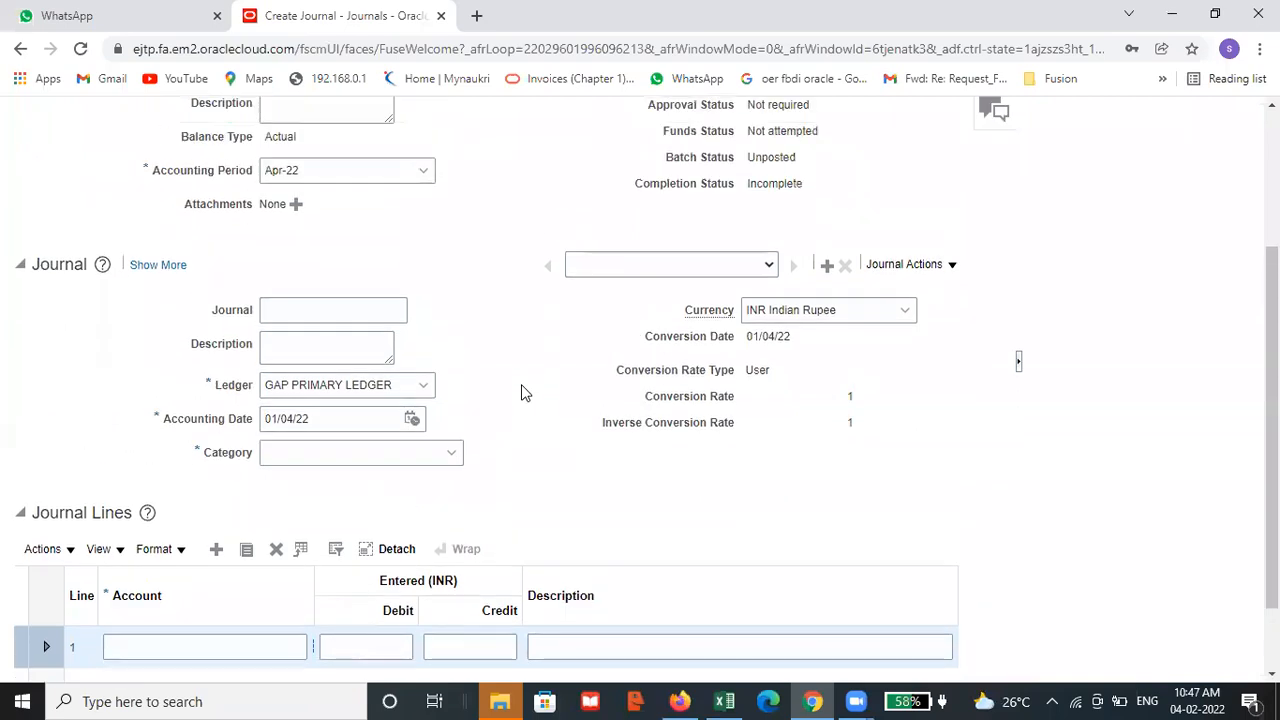
pyautogui.scroll(1, 523, 390)
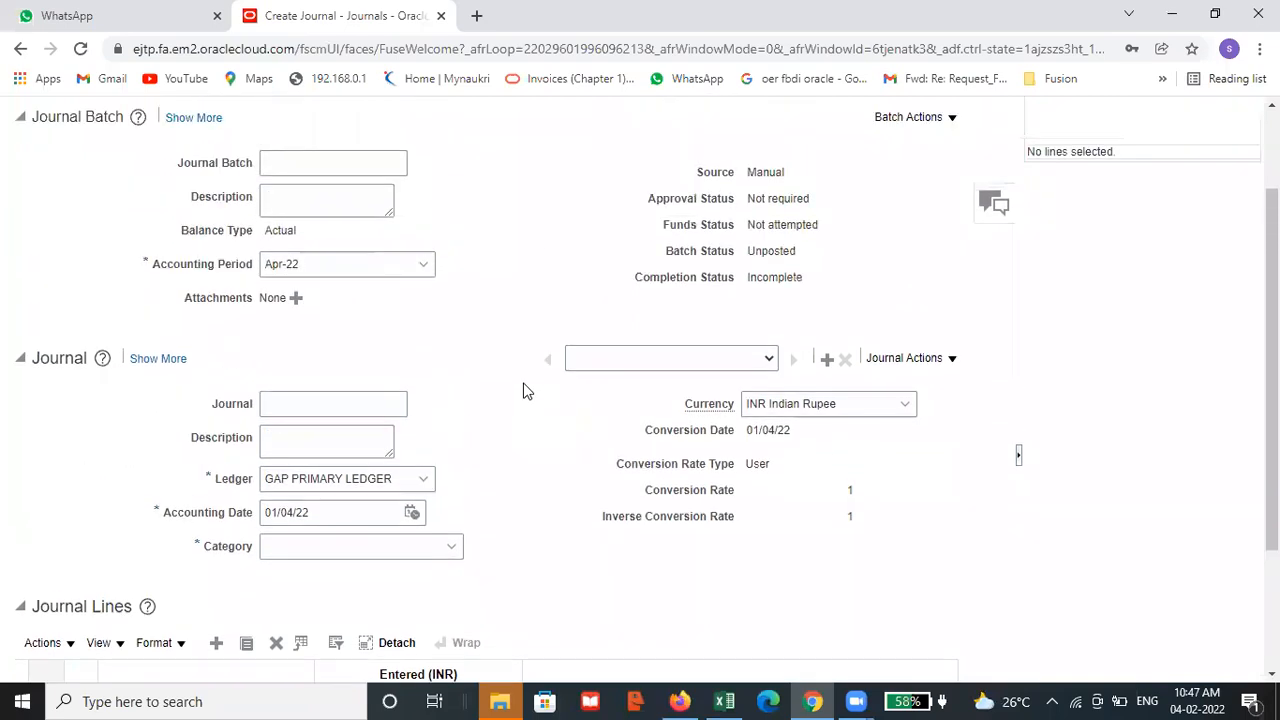
pyautogui.scroll(2, 706, 332)
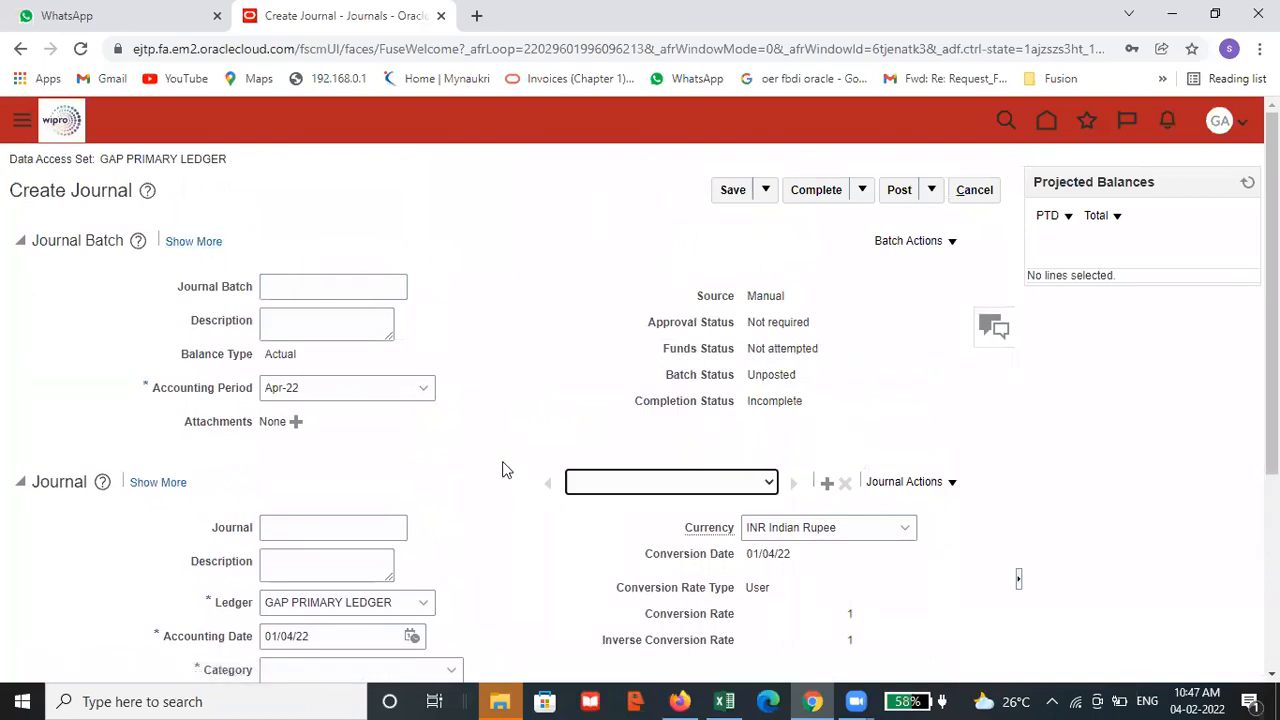
pyautogui.scroll(-2, 503, 468)
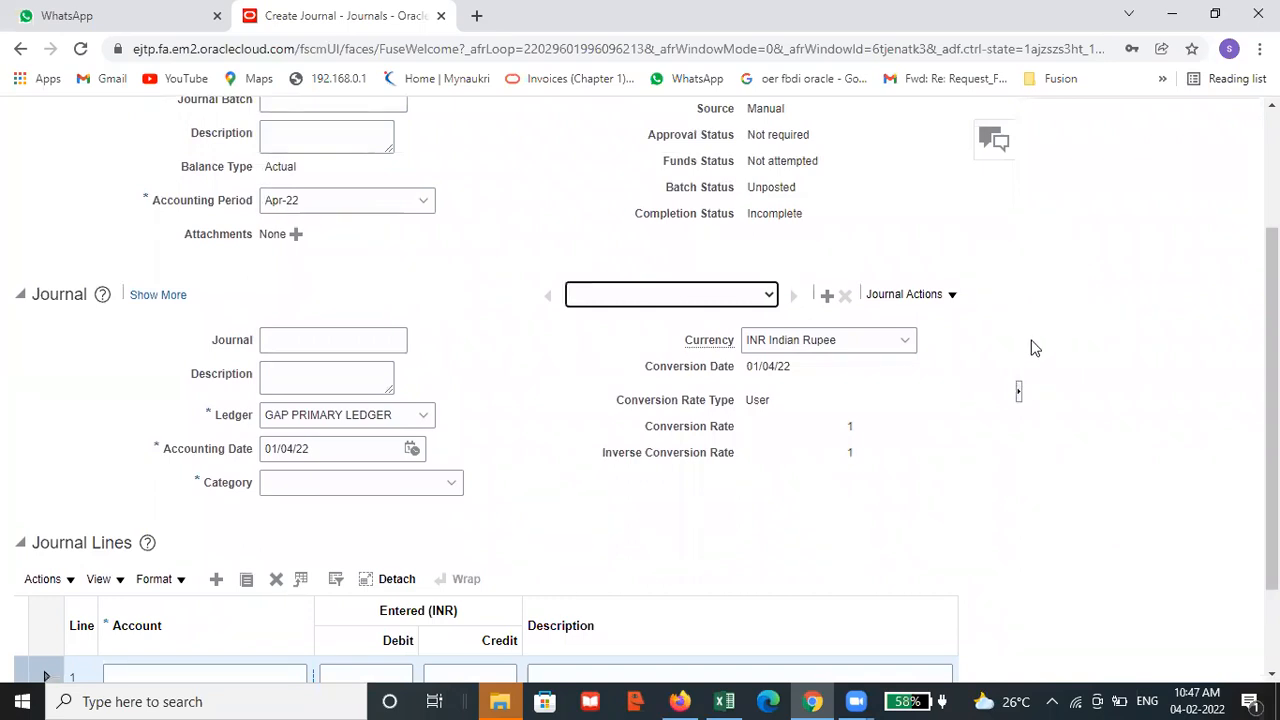
pyautogui.scroll(1, 1035, 347)
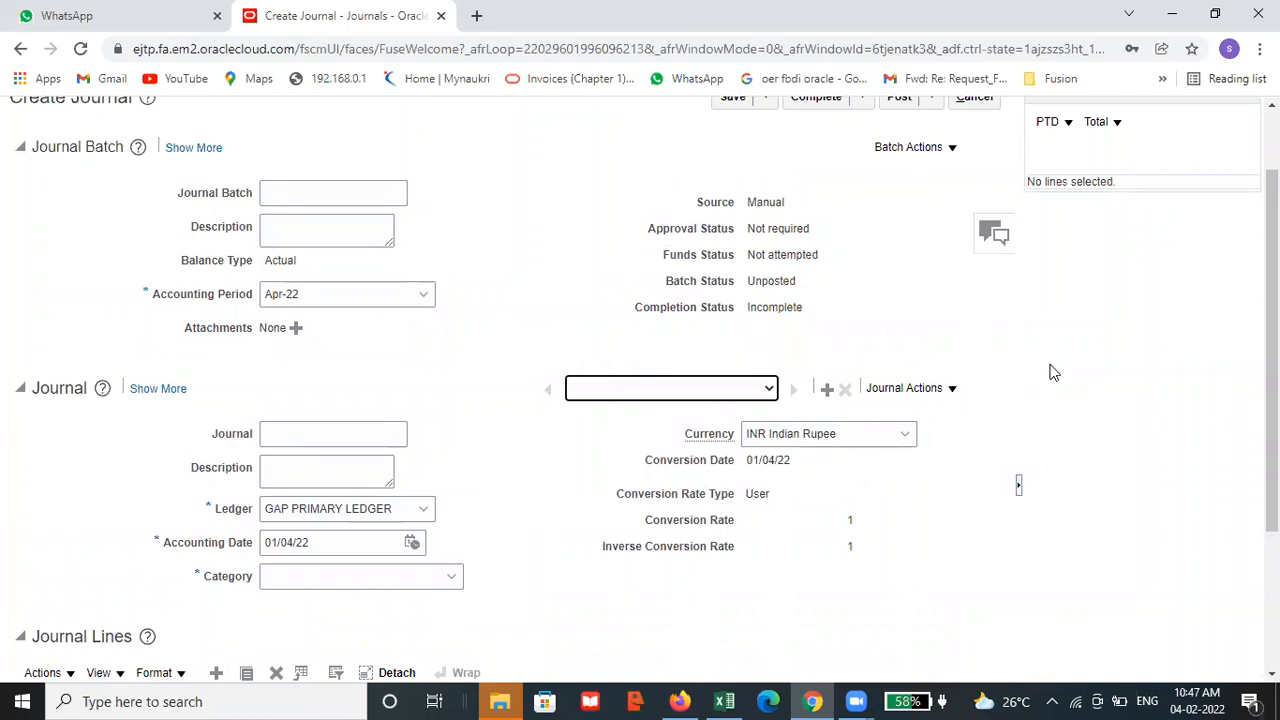
pyautogui.scroll(1, 975, 345)
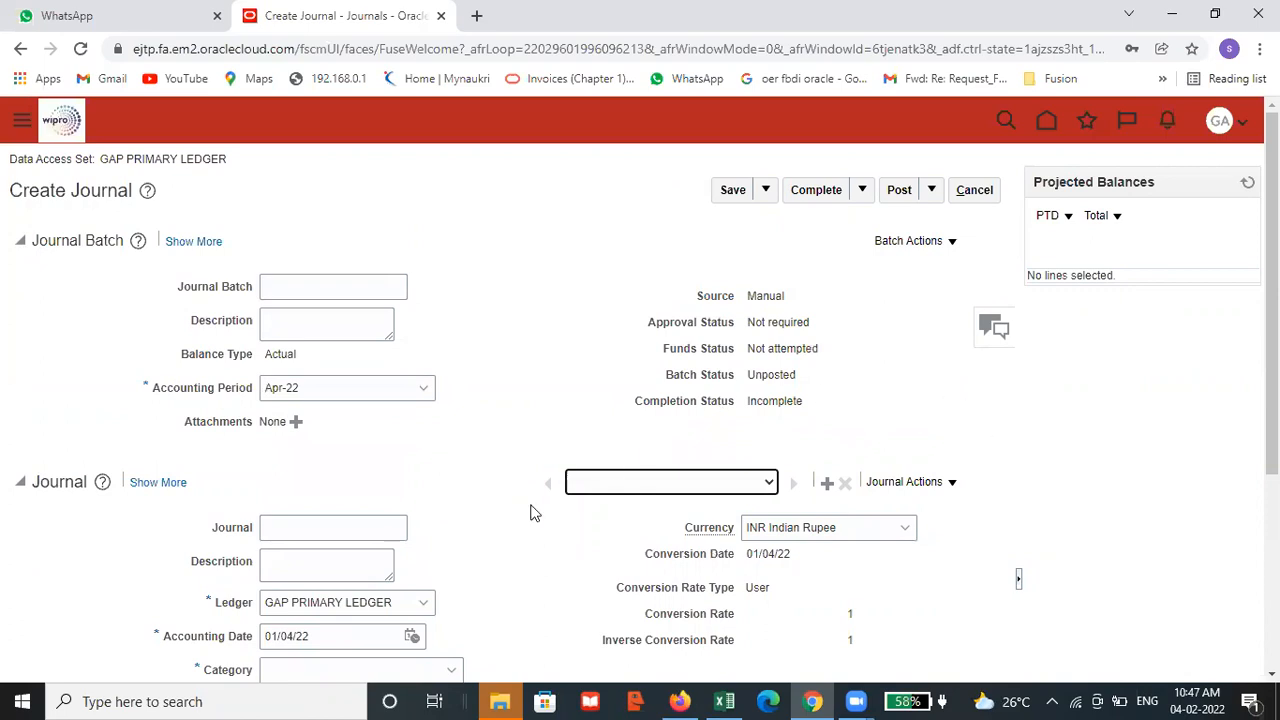
pyautogui.scroll(-2, 538, 503)
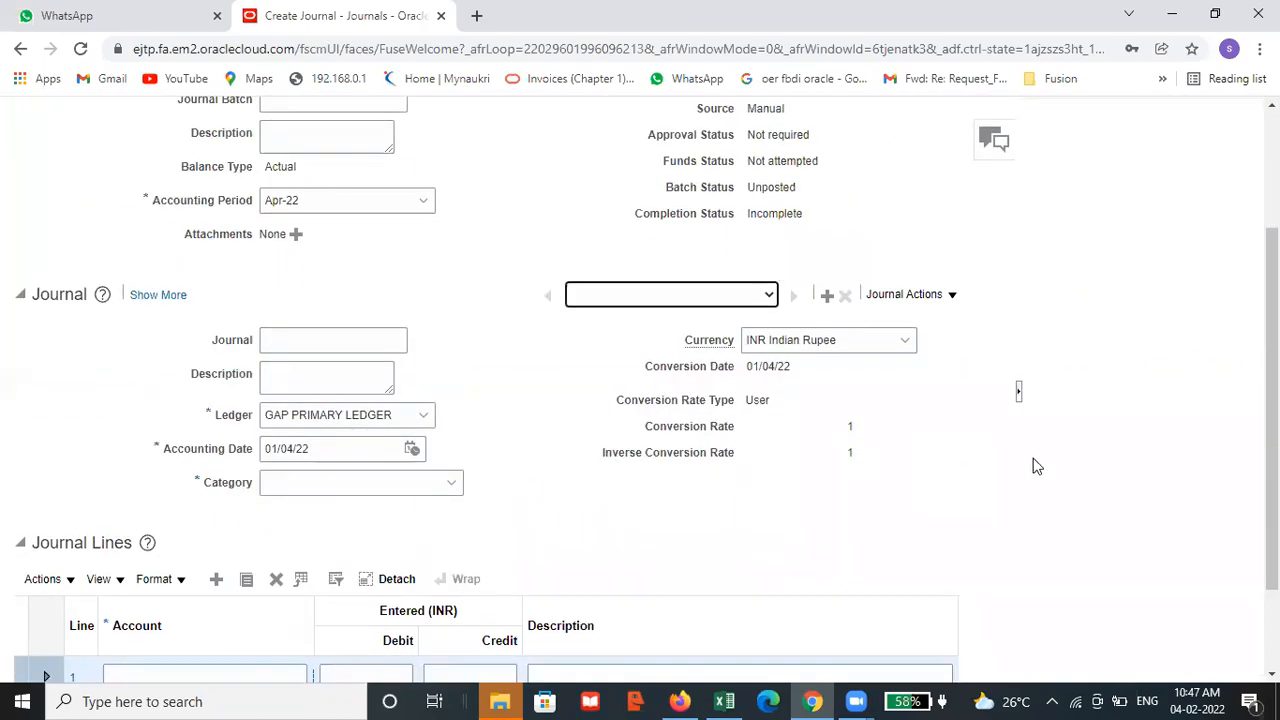
pyautogui.scroll(1, 1072, 448)
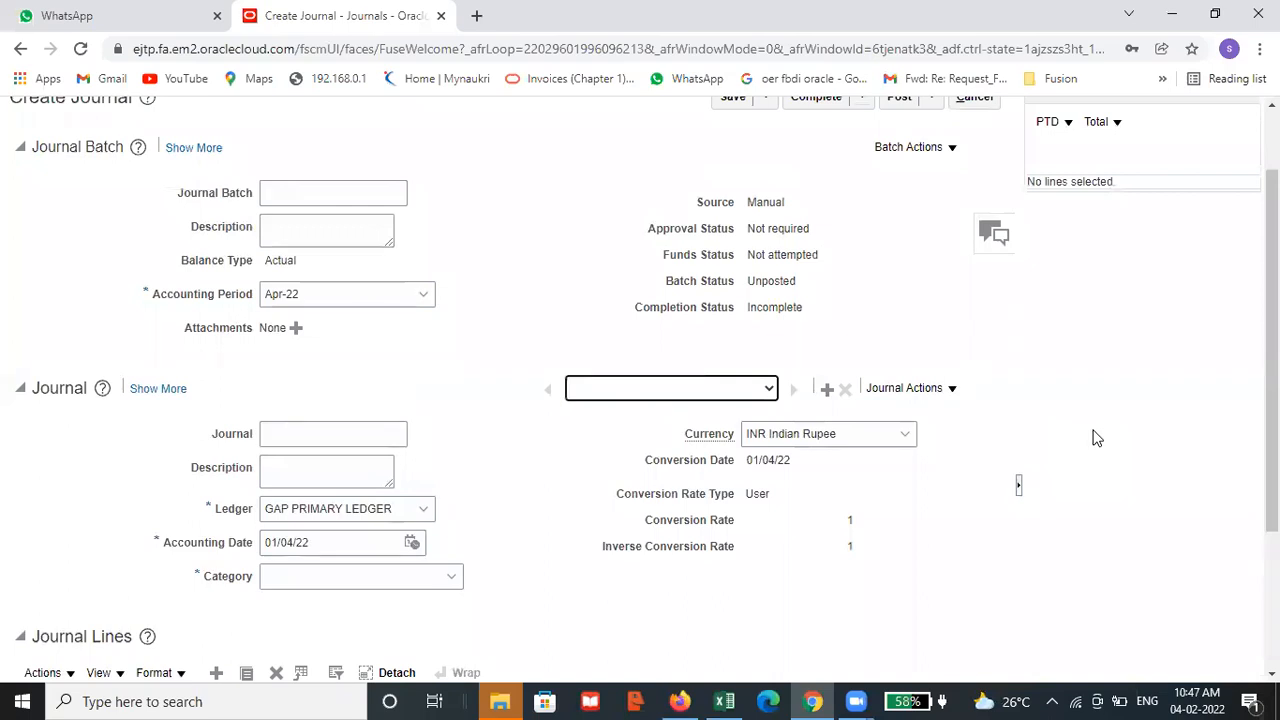
pyautogui.scroll(1, 1097, 438)
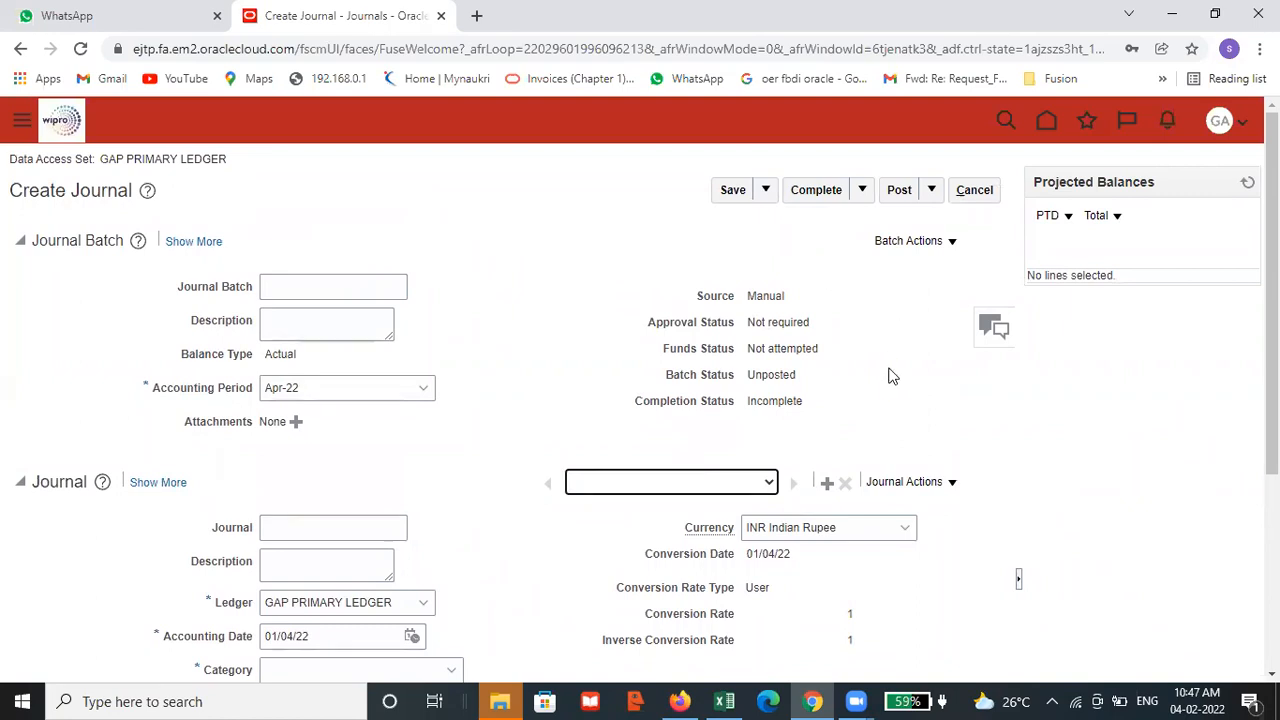
pyautogui.scroll(-3, 480, 385)
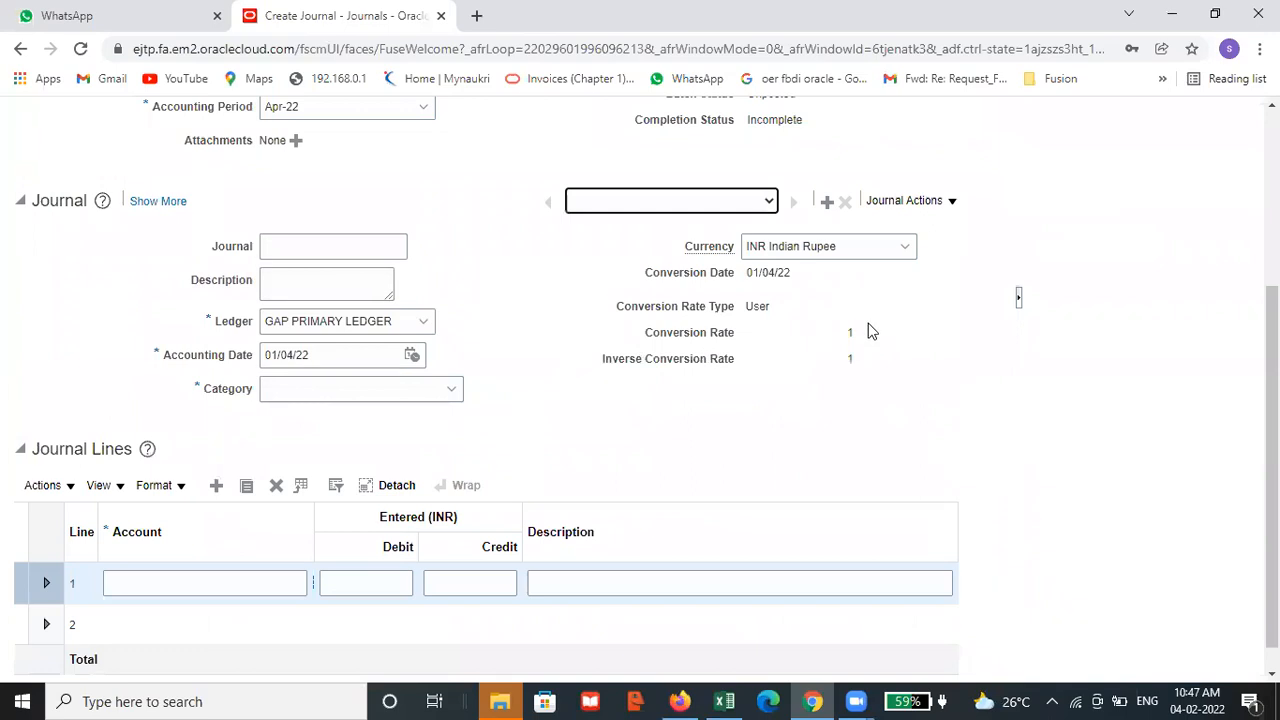
pyautogui.scroll(2, 840, 260)
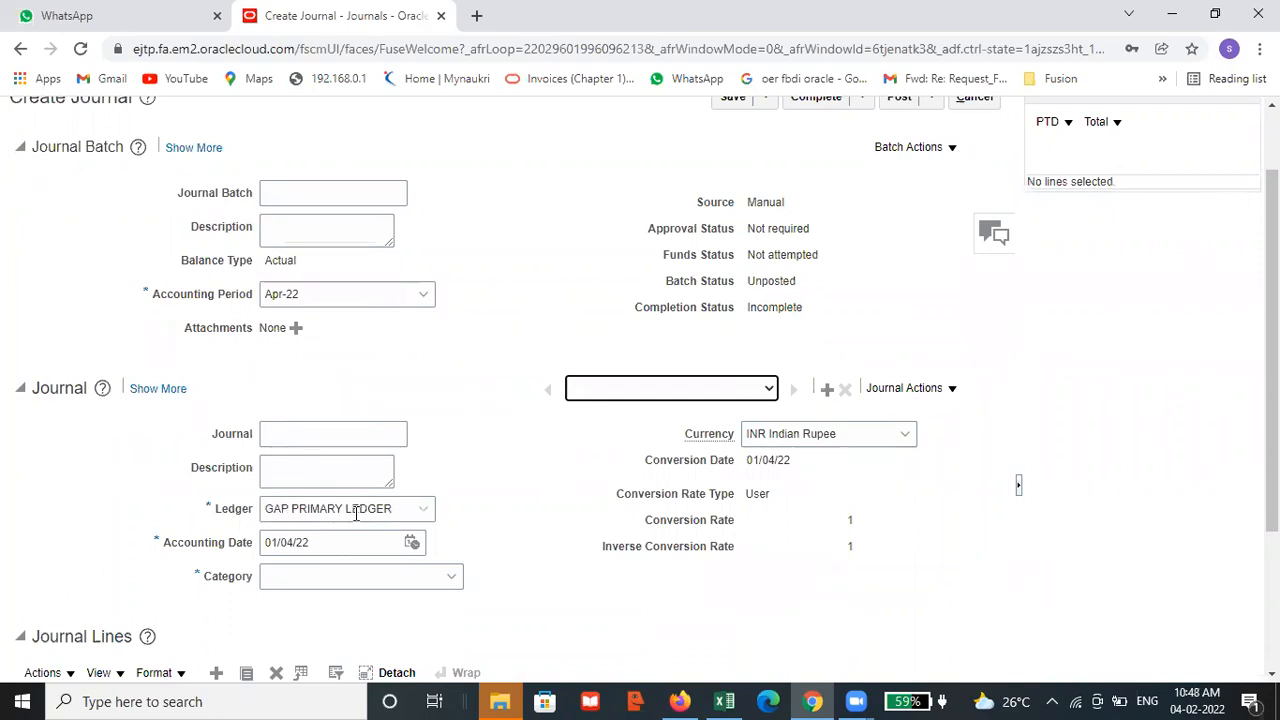
pyautogui.scroll(-3, 553, 405)
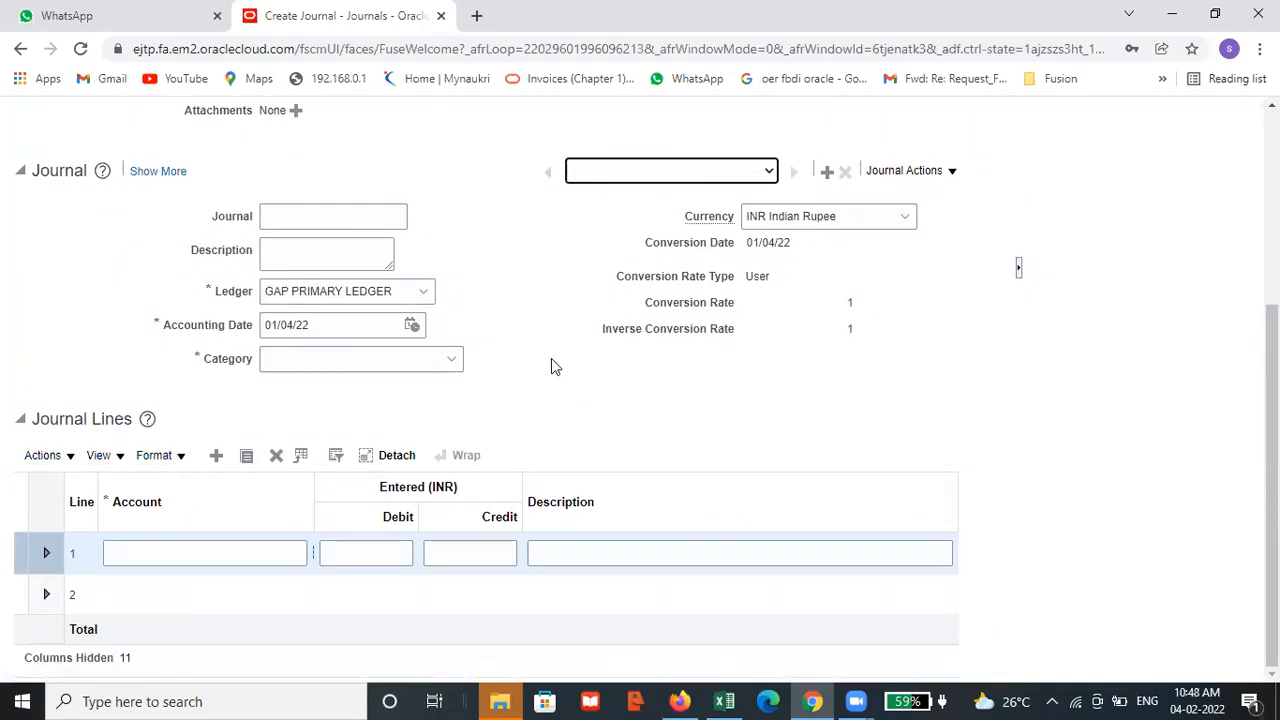
pyautogui.scroll(3, 551, 429)
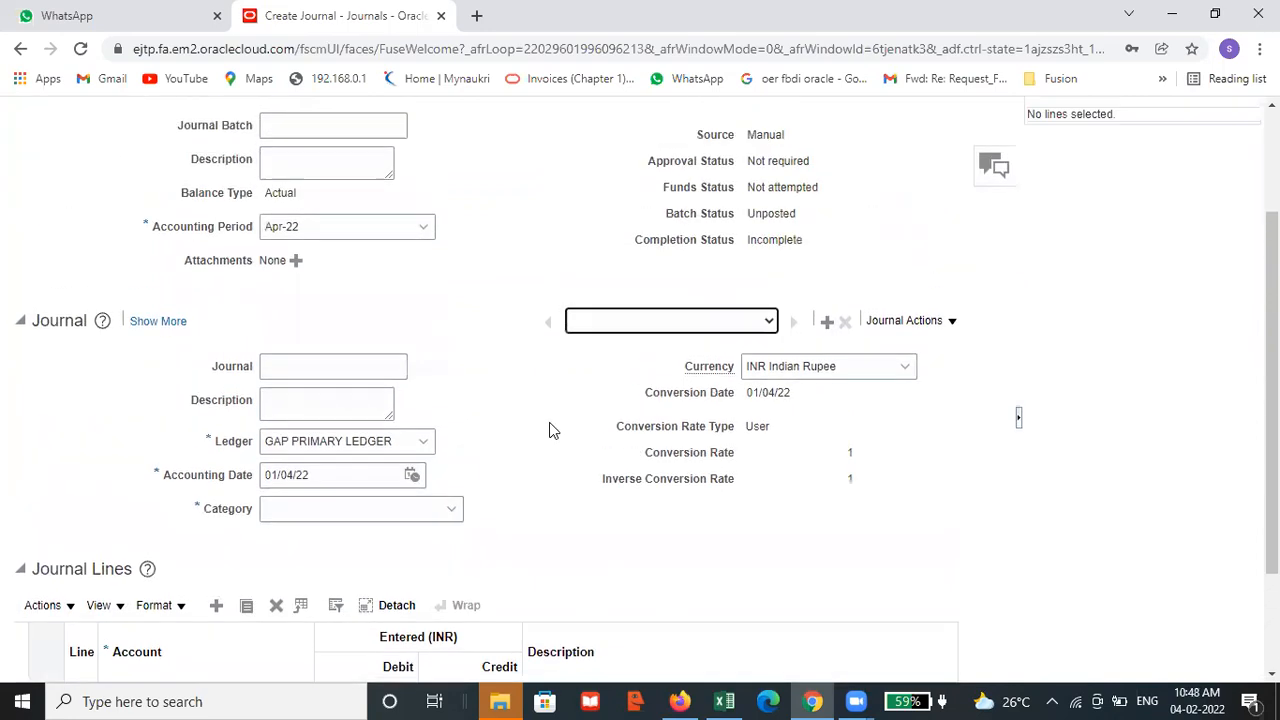
pyautogui.scroll(1, 549, 429)
pyautogui.scroll(-4, 484, 402)
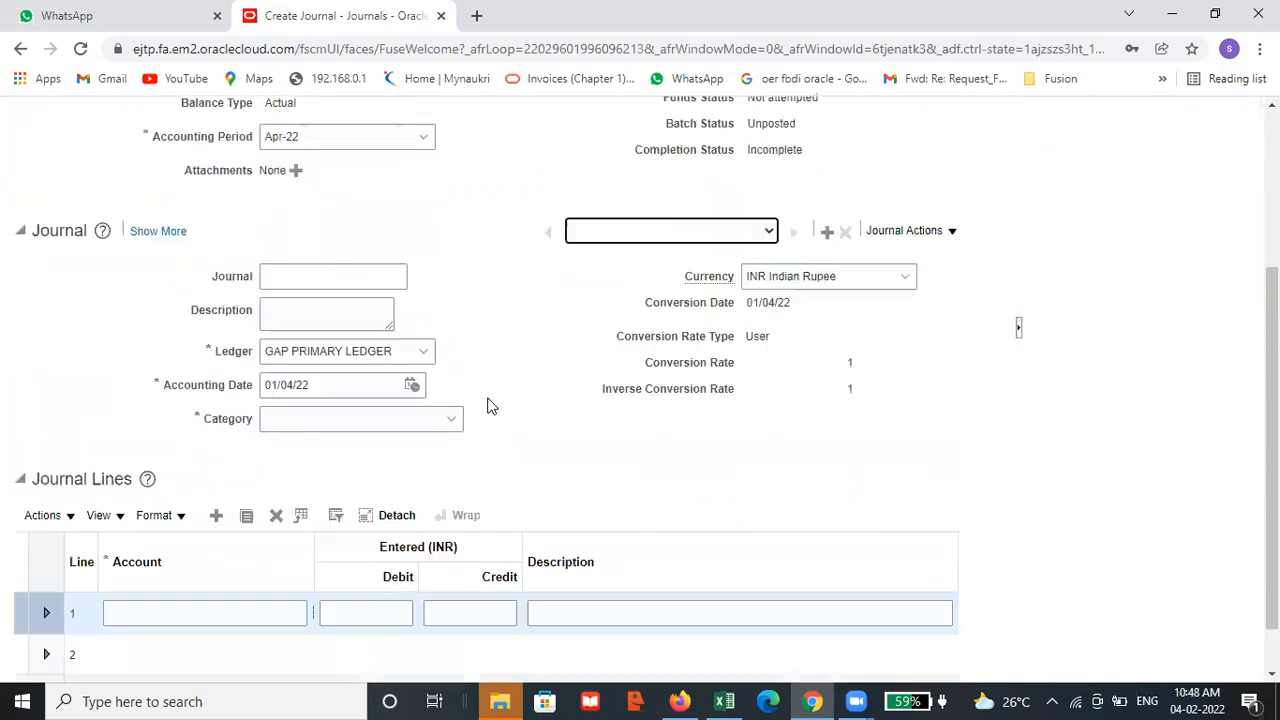
pyautogui.scroll(4, 540, 375)
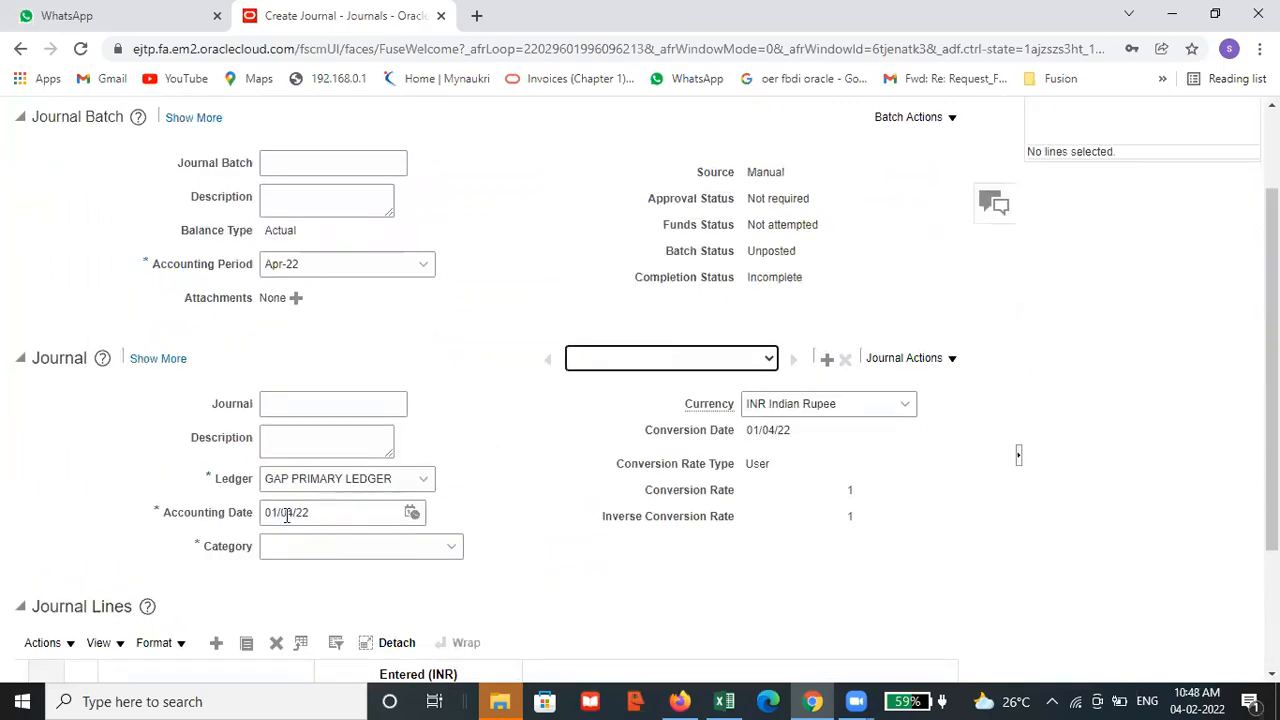
pyautogui.click(301, 406)
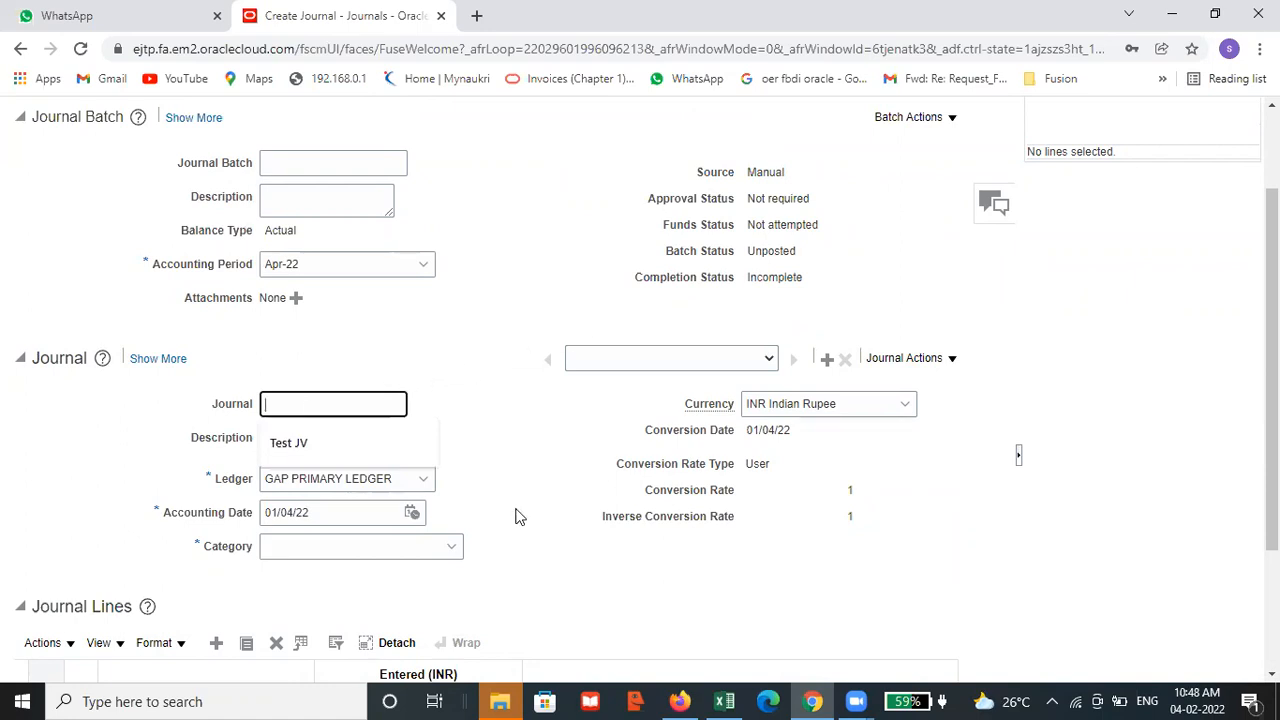
pyautogui.scroll(-1, 494, 437)
pyautogui.scroll(-1, 580, 531)
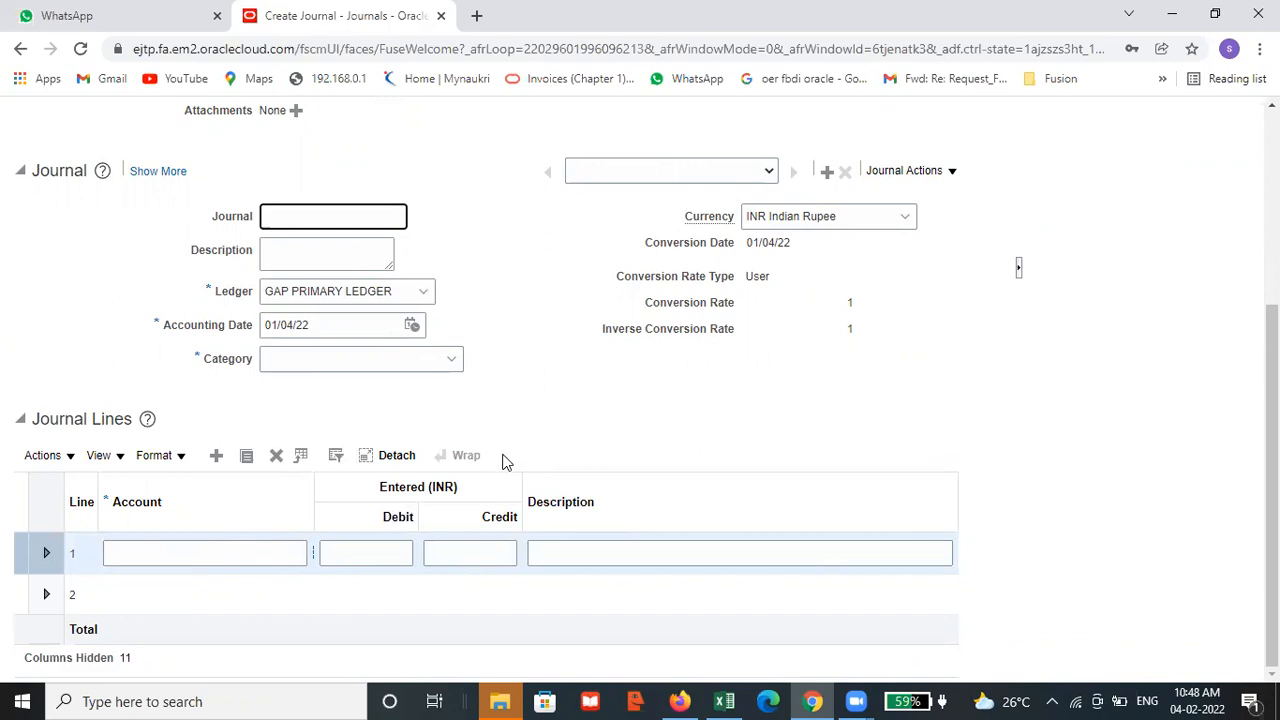
pyautogui.scroll(1, 505, 458)
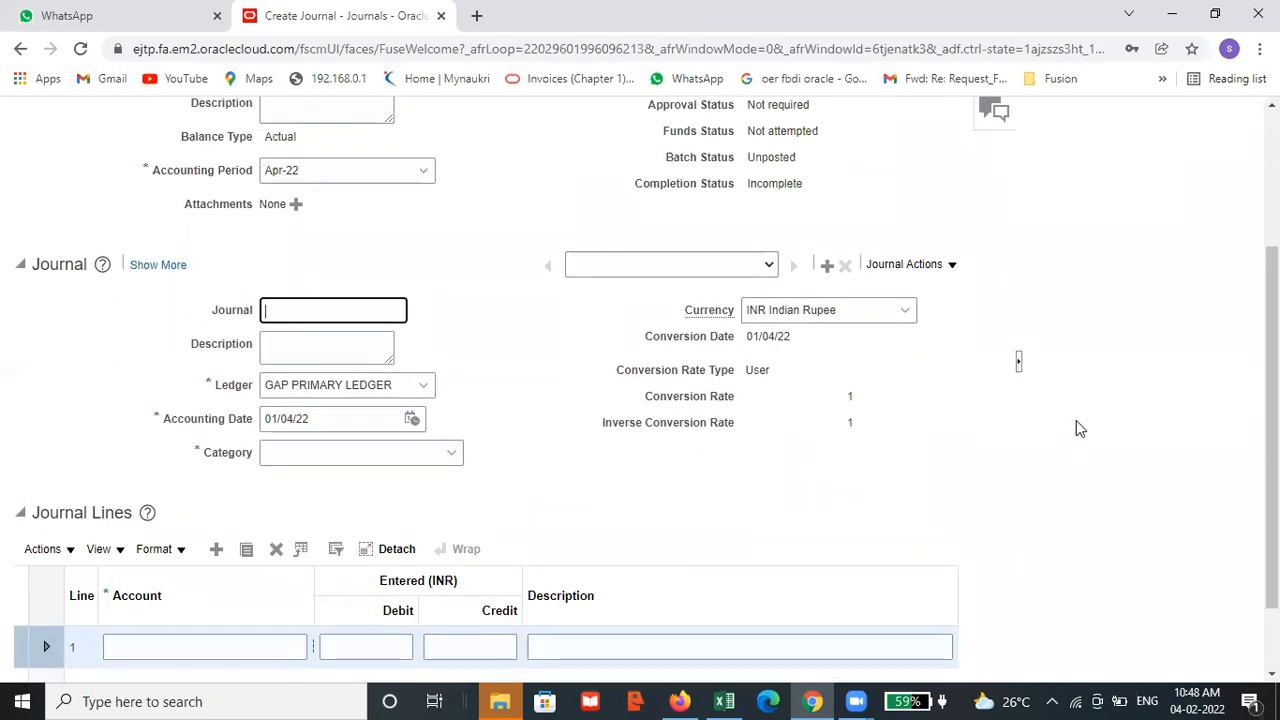
pyautogui.scroll(2, 1076, 420)
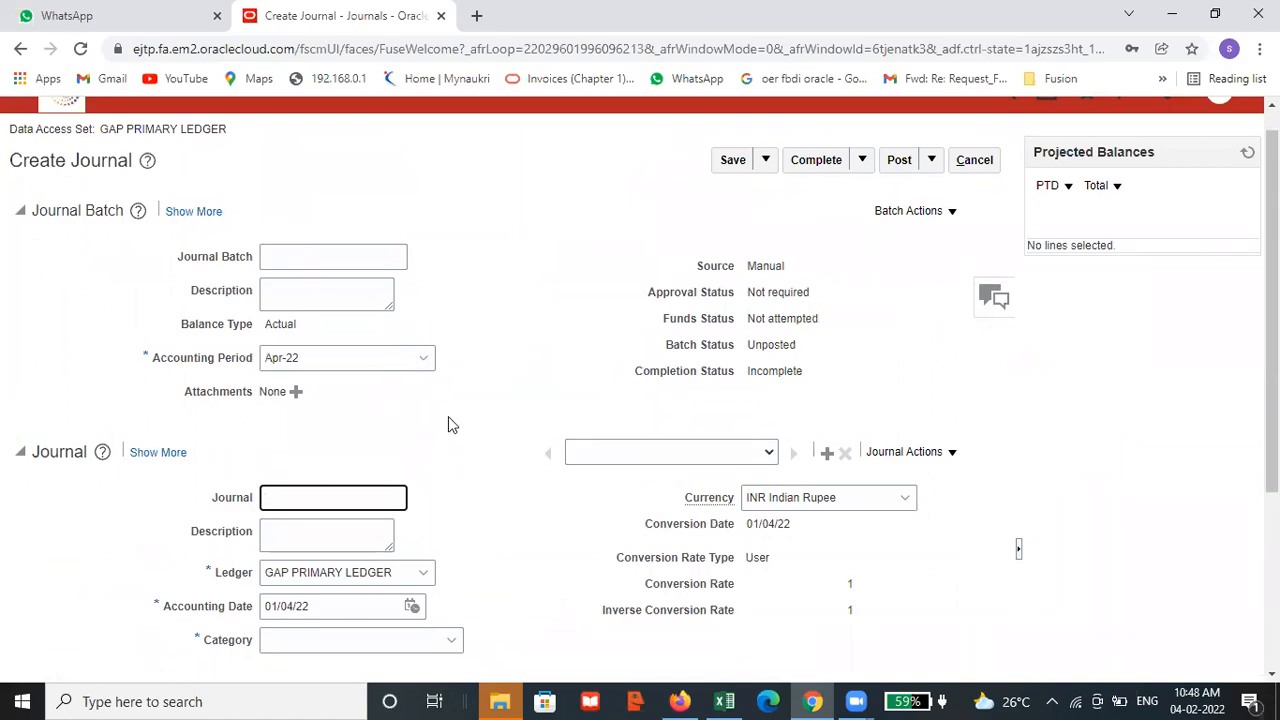
# Name the journal GAP TEST JOURNAL in the Journal section
pyautogui.click(384, 362)
pyautogui.click(506, 345)
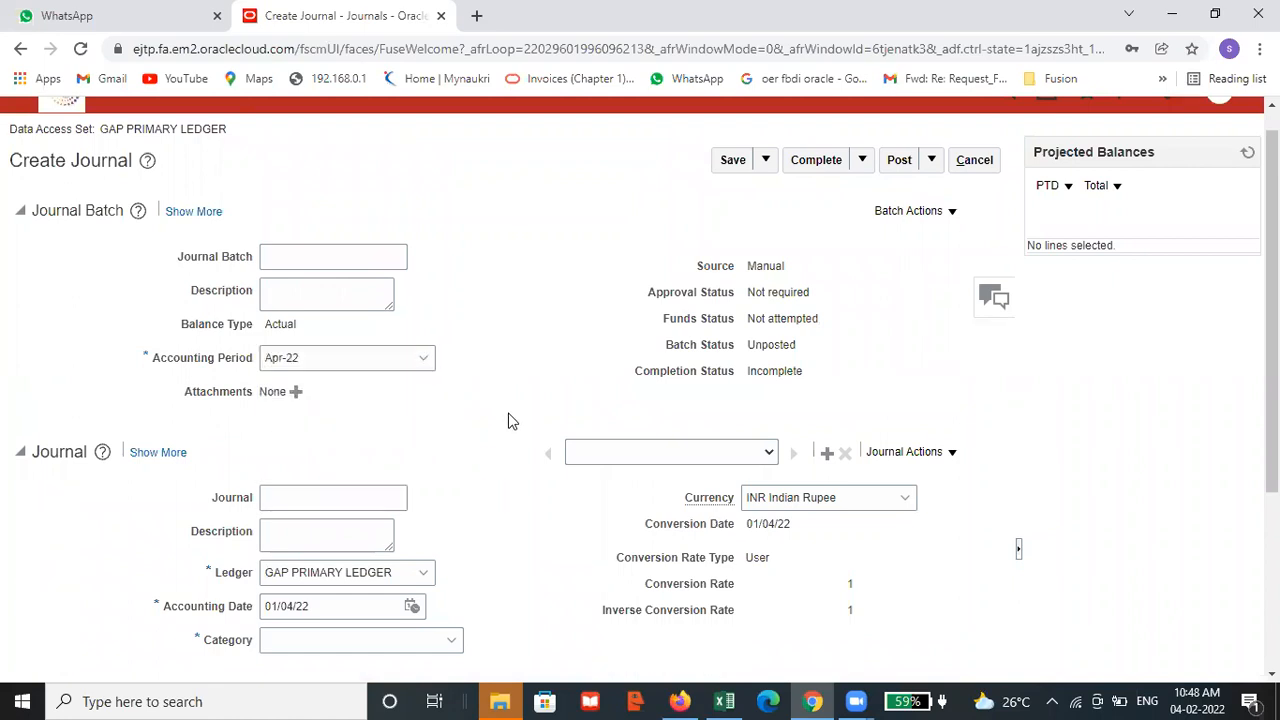
pyautogui.click(357, 219)
pyautogui.write('Tes')
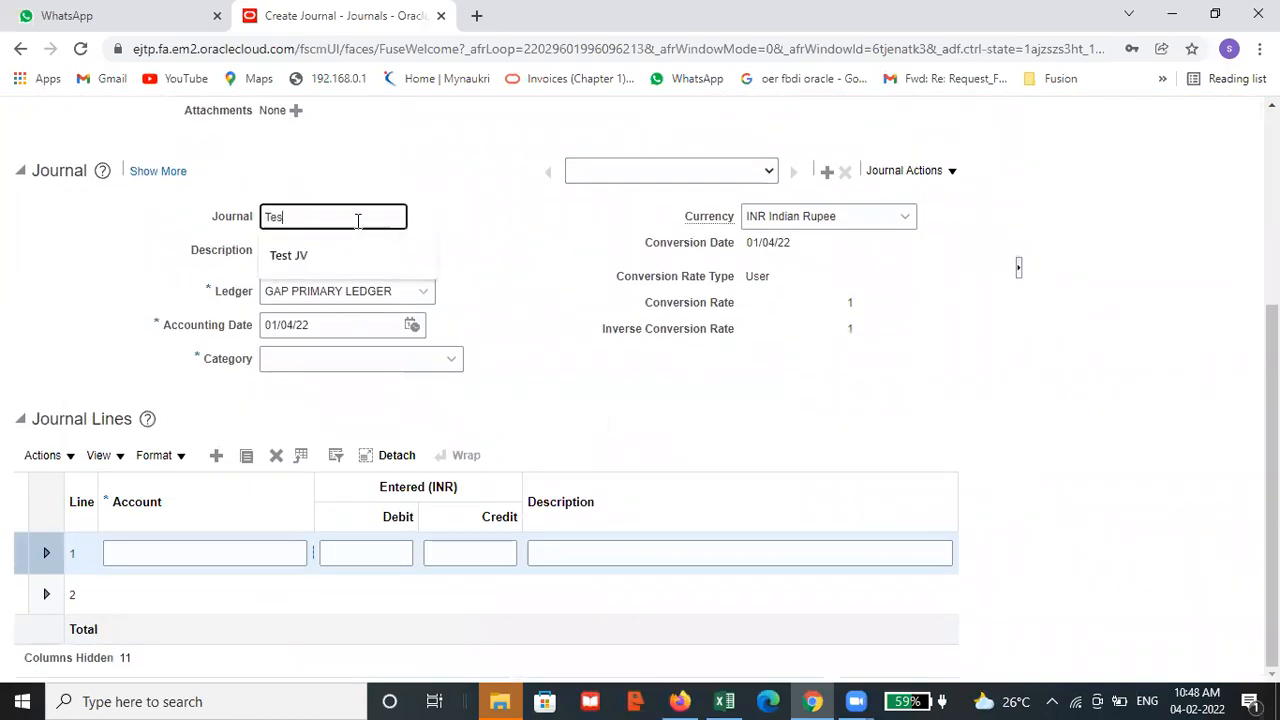
pyautogui.press('BackSpace')
pyautogui.press('BackSpace')
pyautogui.write('ga')
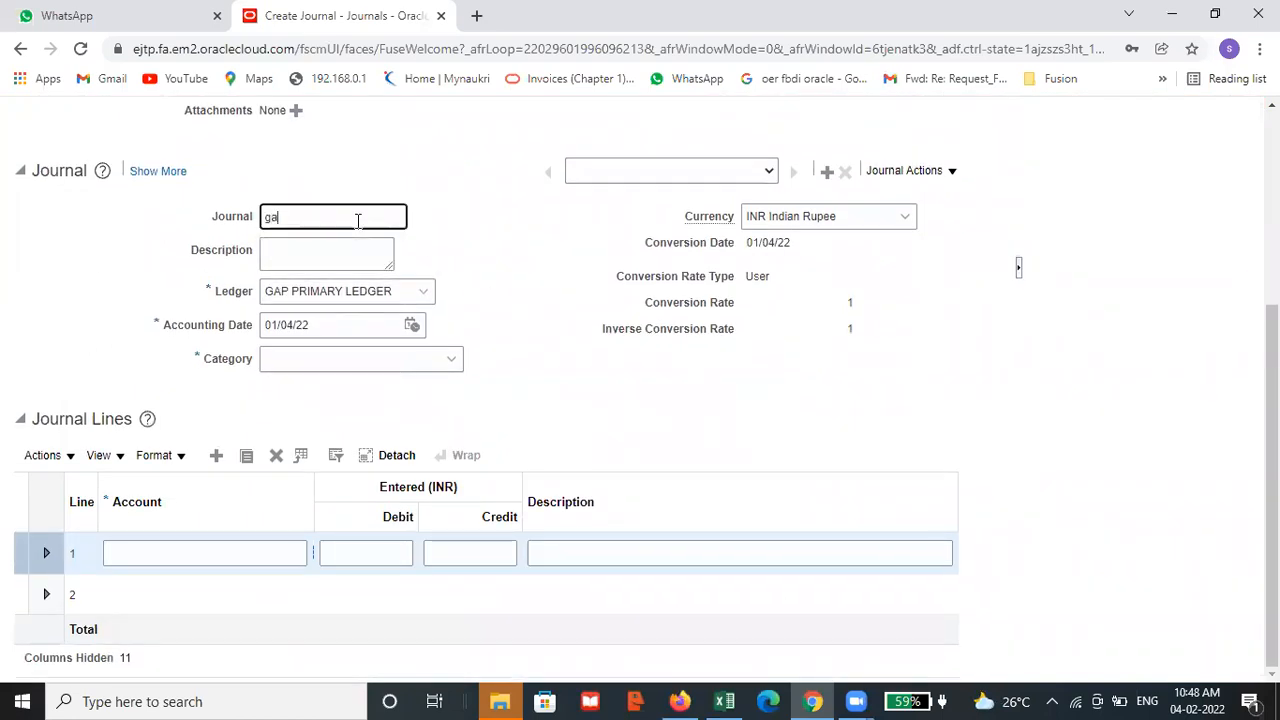
pyautogui.press('BackSpace')
pyautogui.press('BackSpace')
pyautogui.write('GAP TEST JOURNAL')
# Copy the journal name GAP TEST JOURNAL into the journal's description
pyautogui.tripleClick(357, 221)
pyautogui.hotkey('ctrl', 'c')
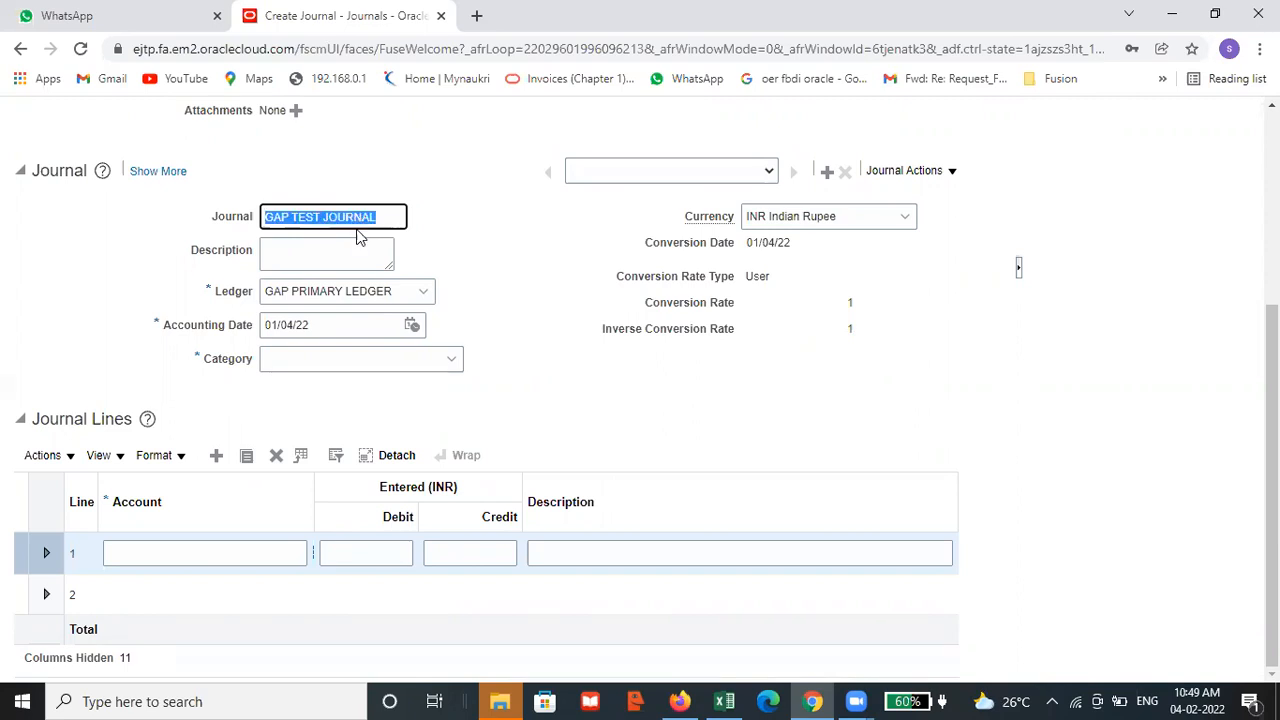
pyautogui.click(344, 250)
pyautogui.hotkey('ctrl', 'v')
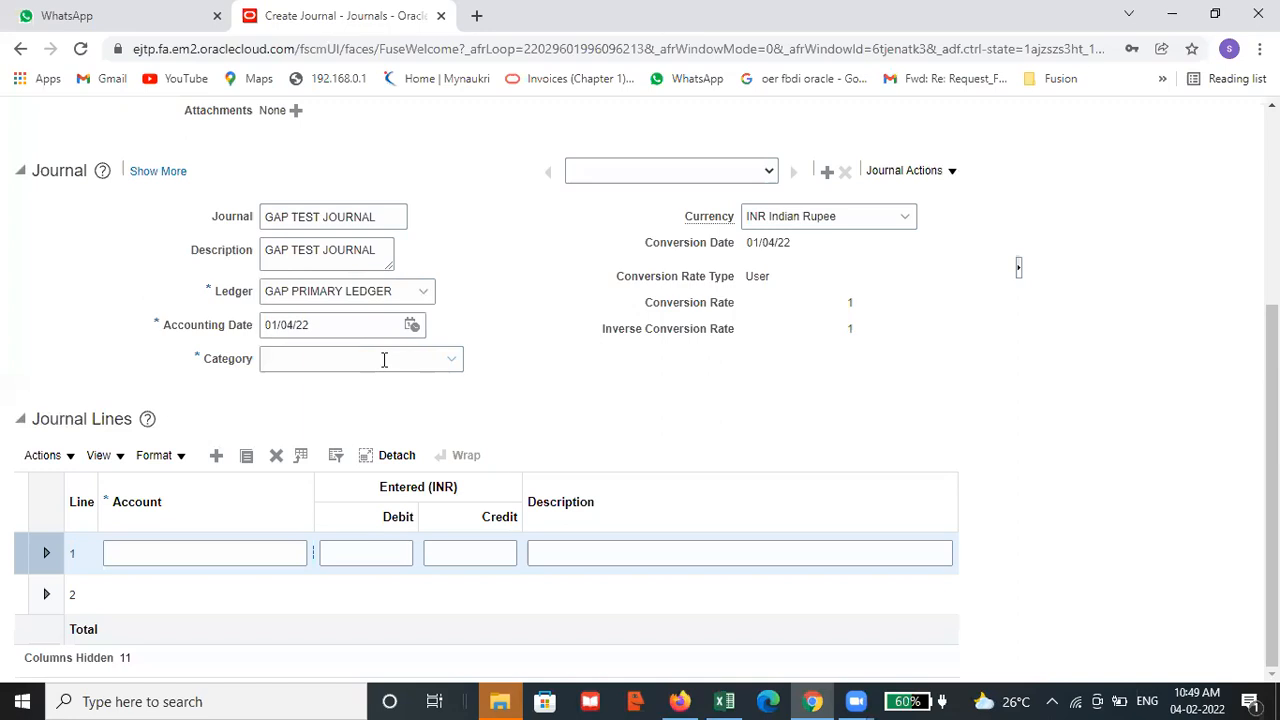
# Set the journal's category to Rent Expenses
pyautogui.scroll(2, 490, 230)
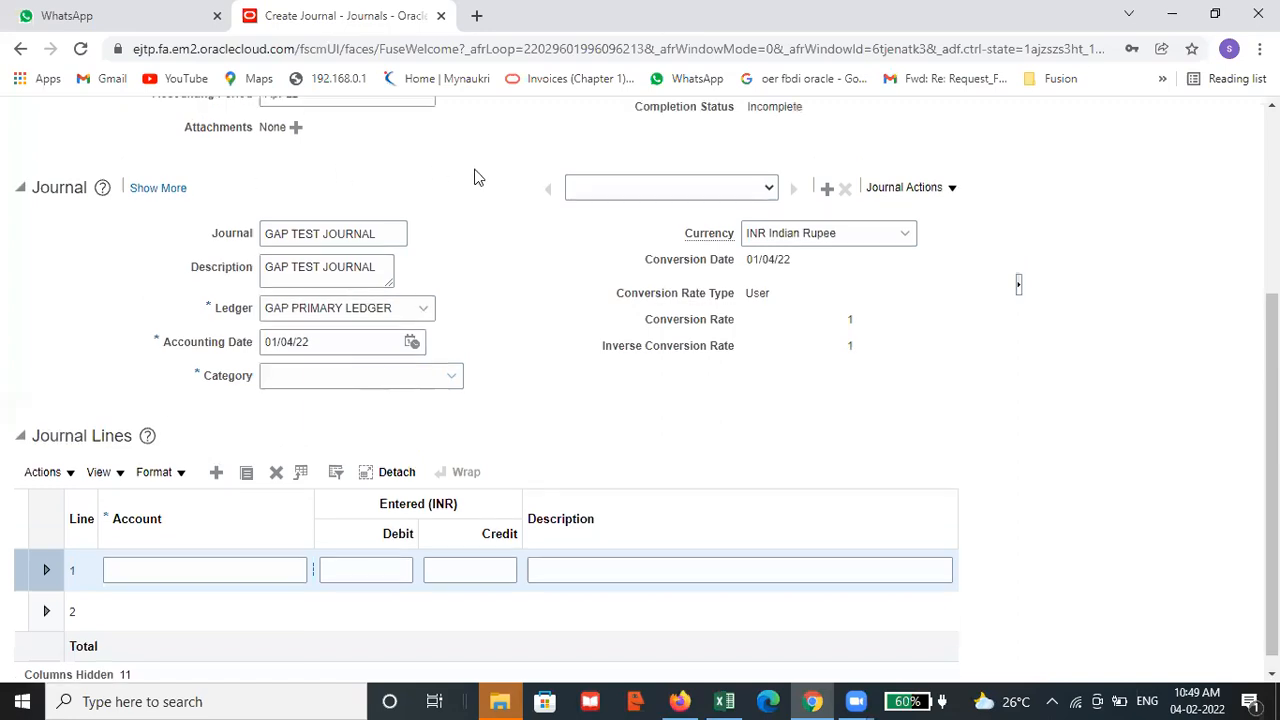
pyautogui.scroll(-2, 503, 274)
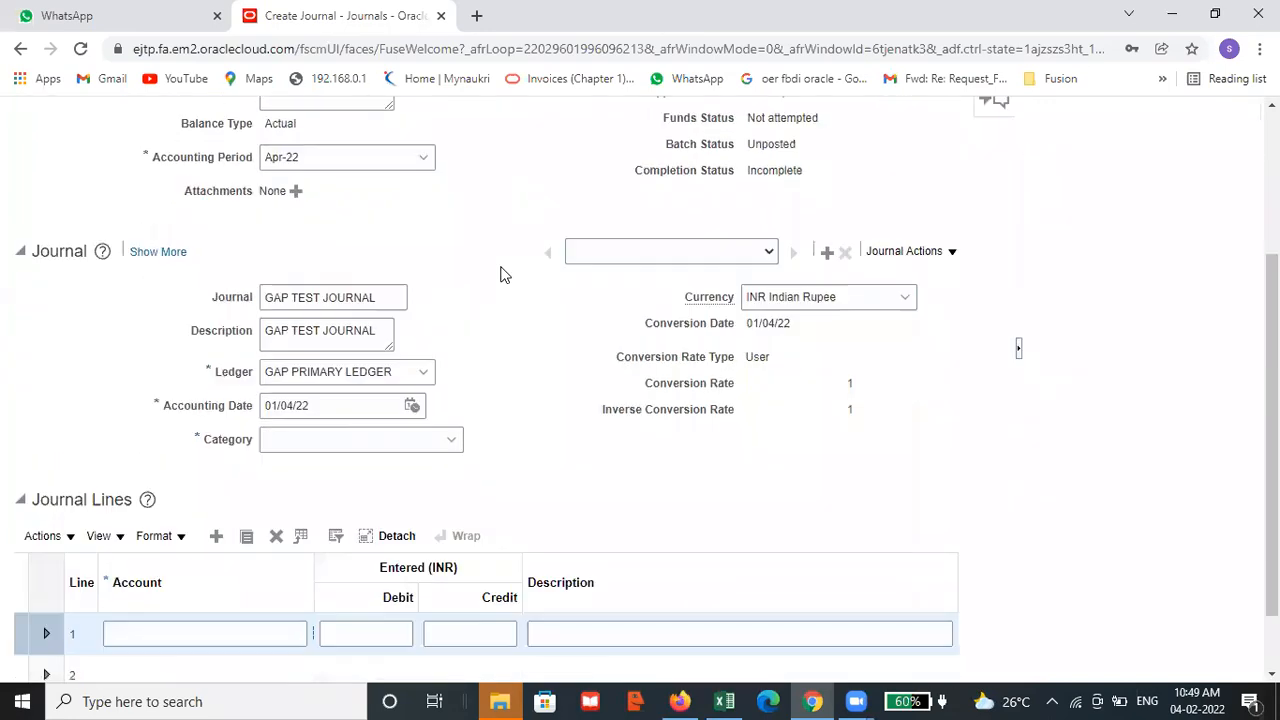
pyautogui.scroll(3, 600, 330)
pyautogui.scroll(-2, 540, 405)
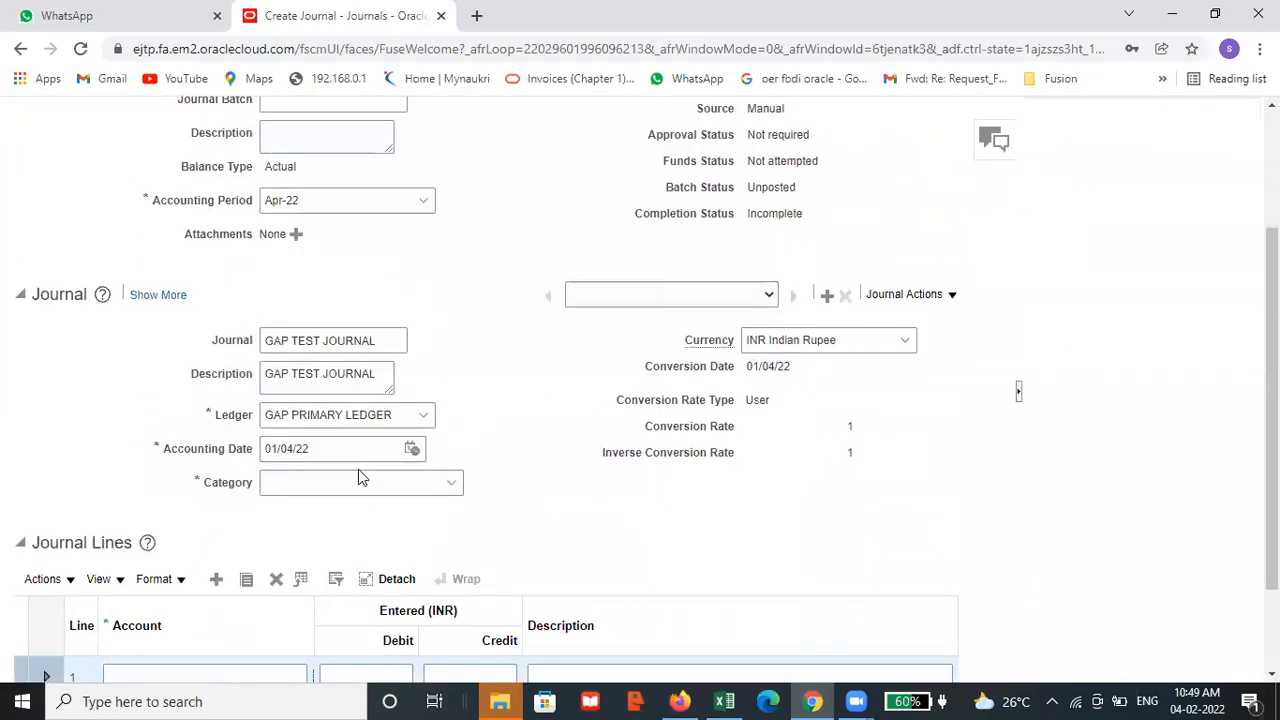
pyautogui.scroll(3, 493, 390)
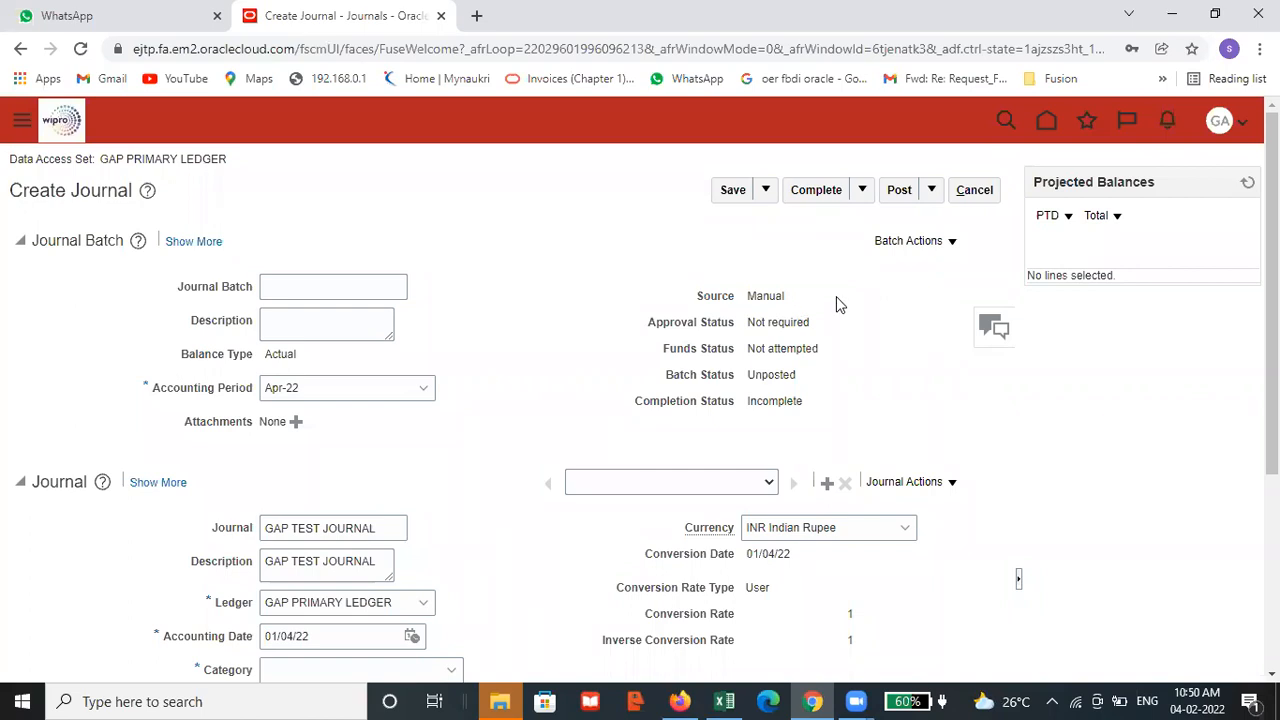
pyautogui.scroll(-1, 836, 296)
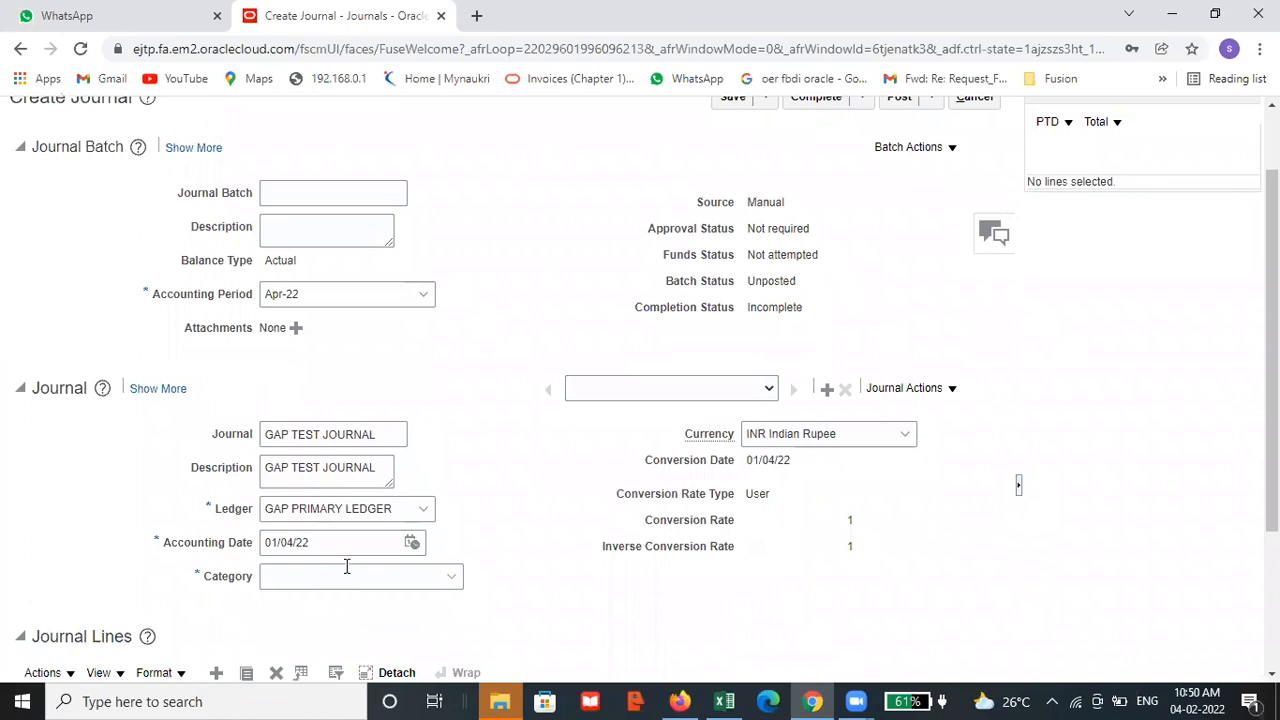
pyautogui.scroll(-2, 523, 434)
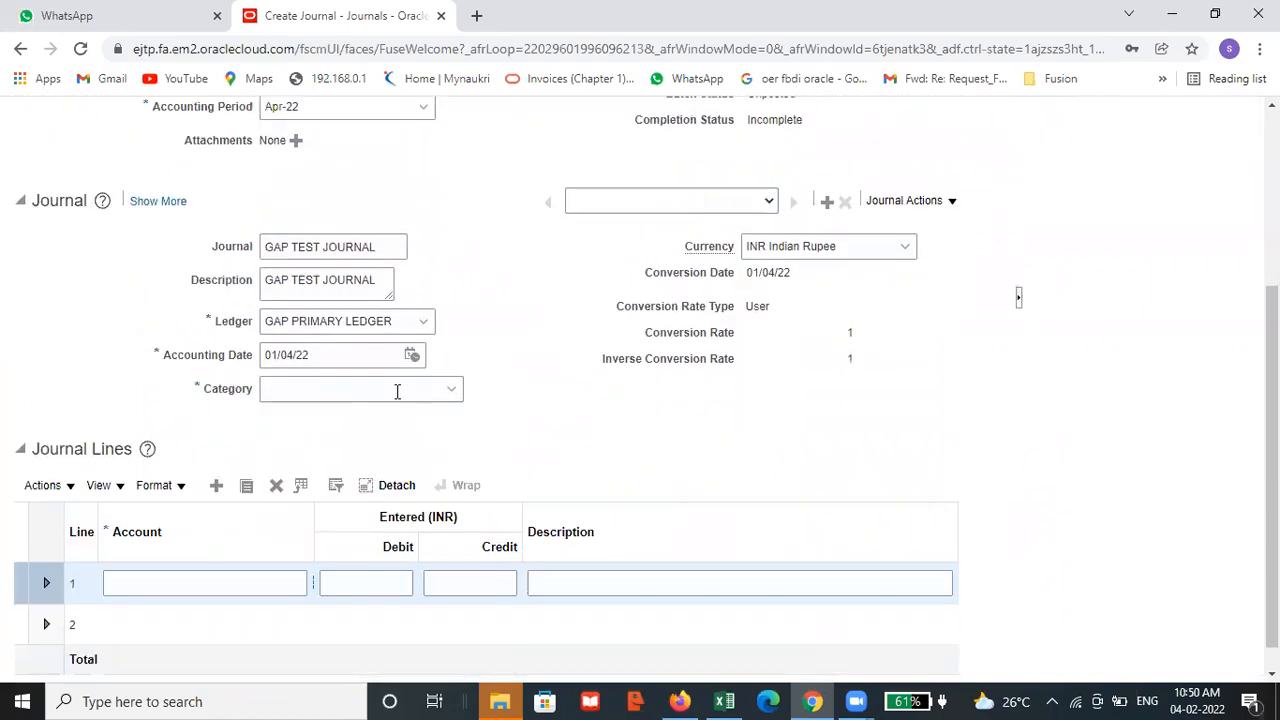
pyautogui.click(450, 392)
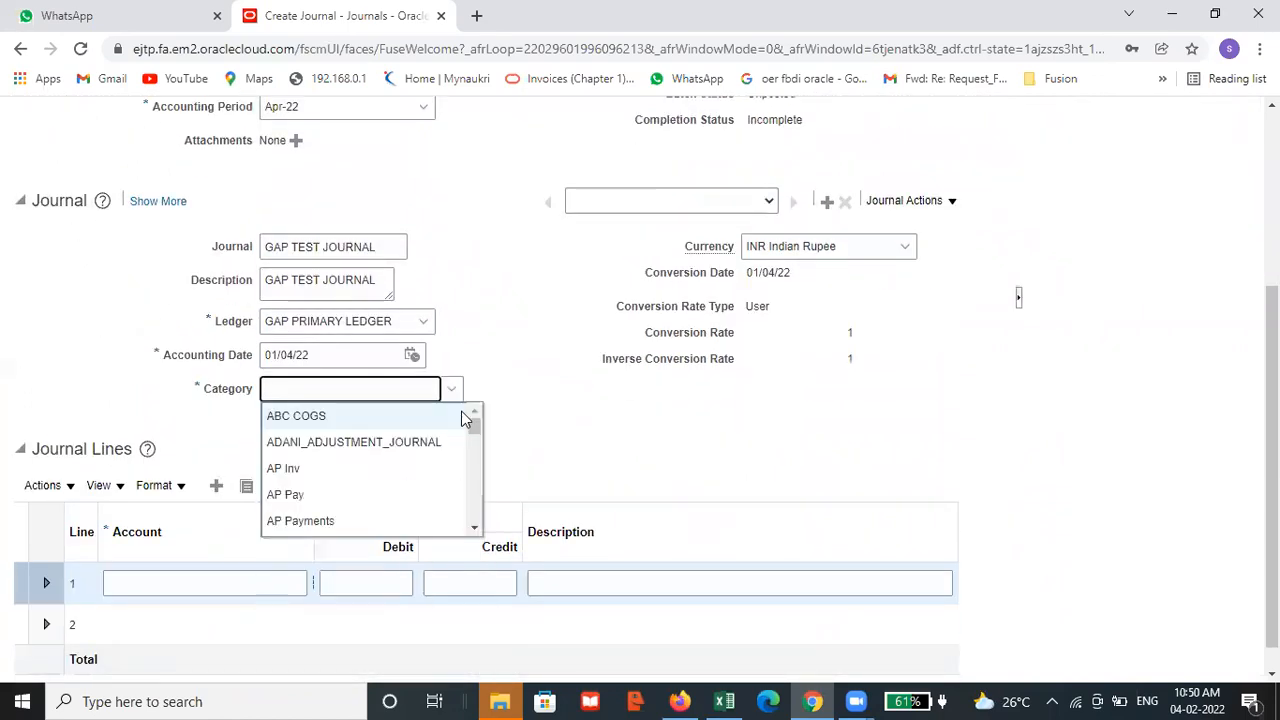
pyautogui.moveTo(474, 423); pyautogui.dragTo(475, 458)
pyautogui.write('REN')
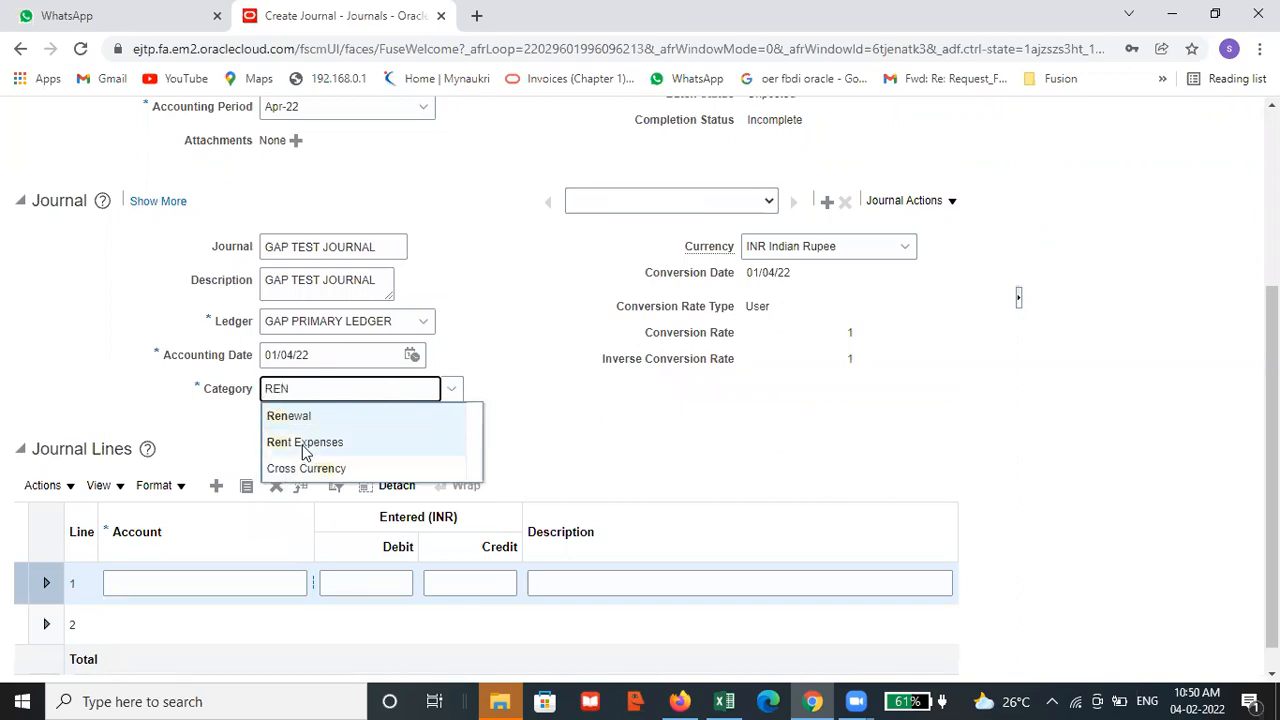
pyautogui.click(305, 442)
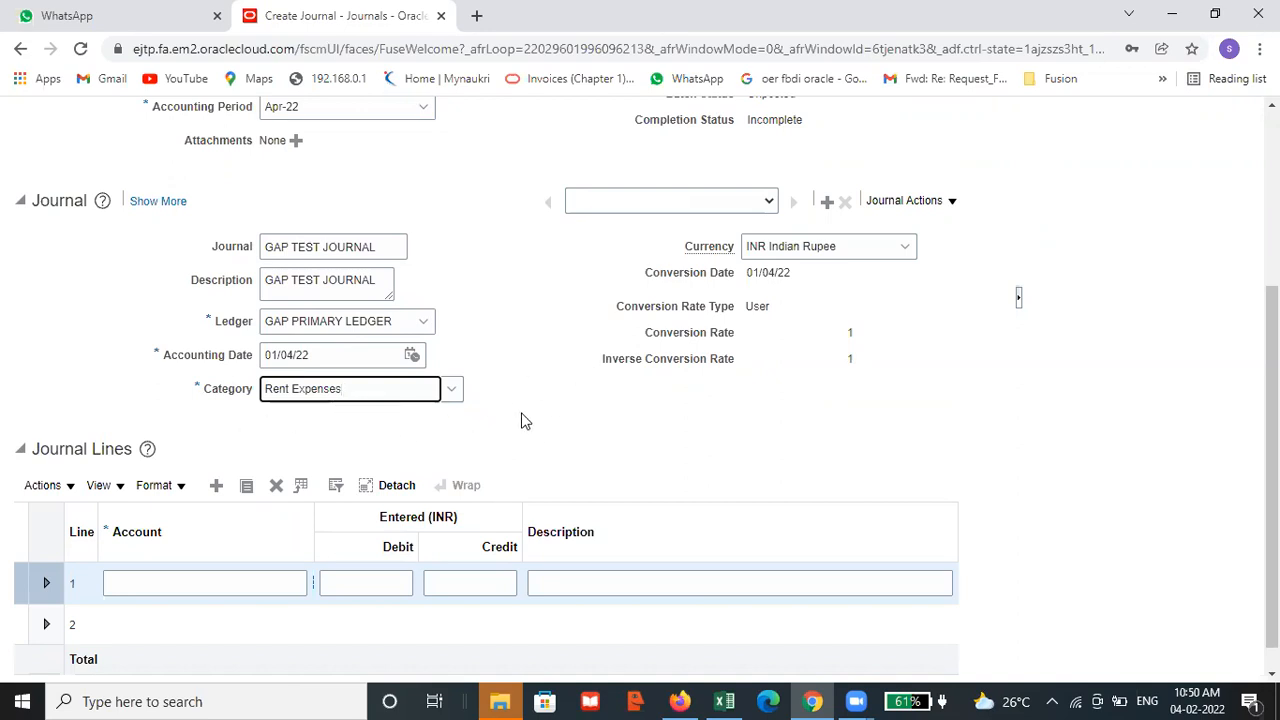
# Widen the Account column of the journal lines table so line 1's account selector is reachable
pyautogui.scroll(1, 521, 421)
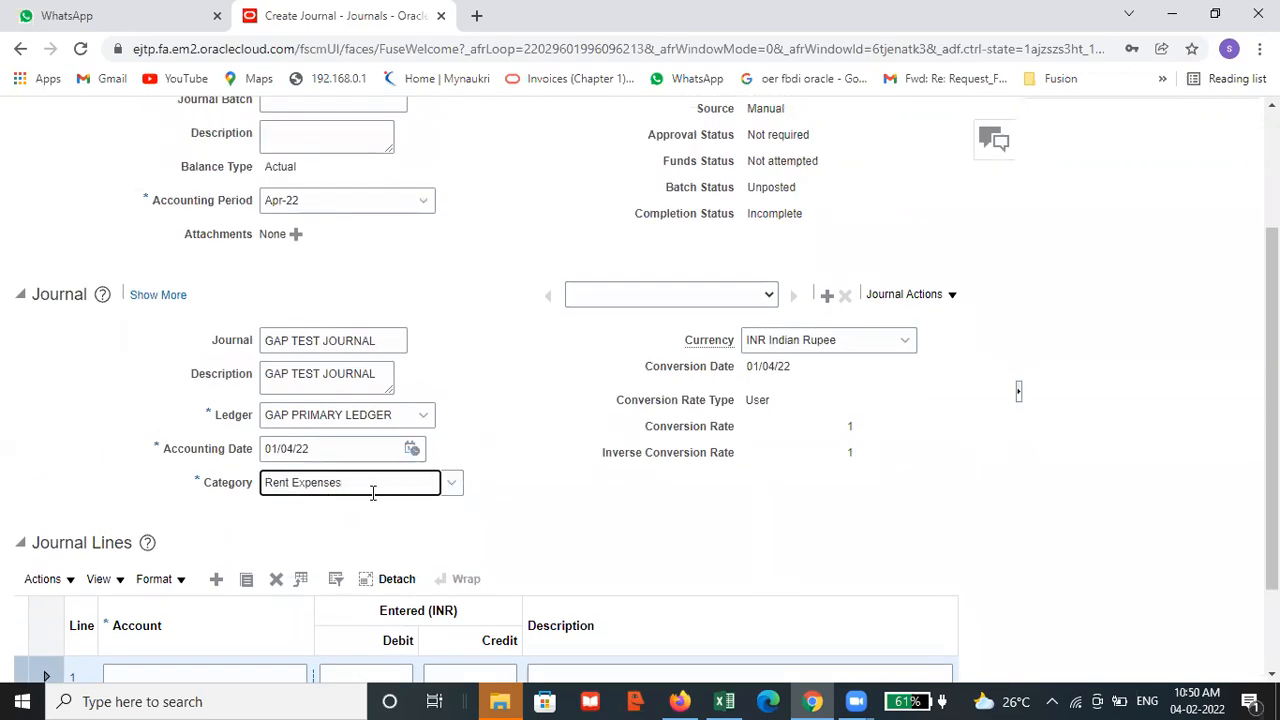
pyautogui.scroll(-2, 372, 492)
pyautogui.scroll(3, 594, 422)
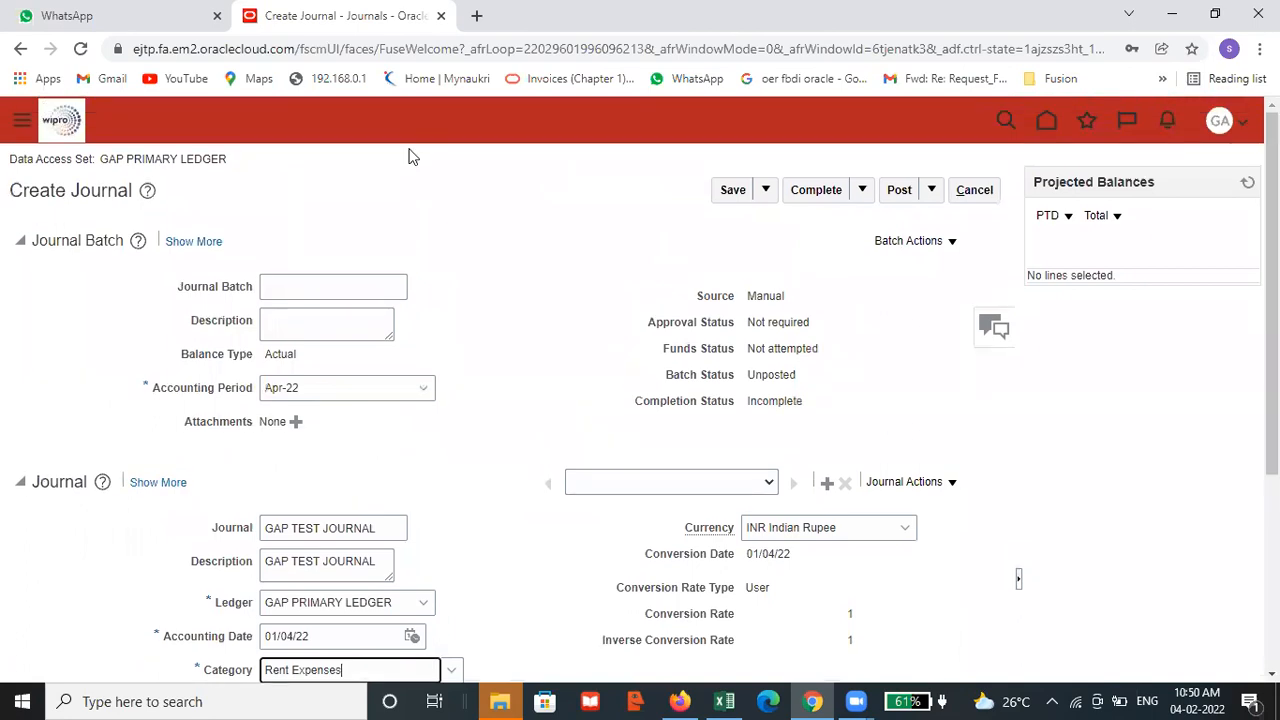
pyautogui.scroll(-3, 395, 374)
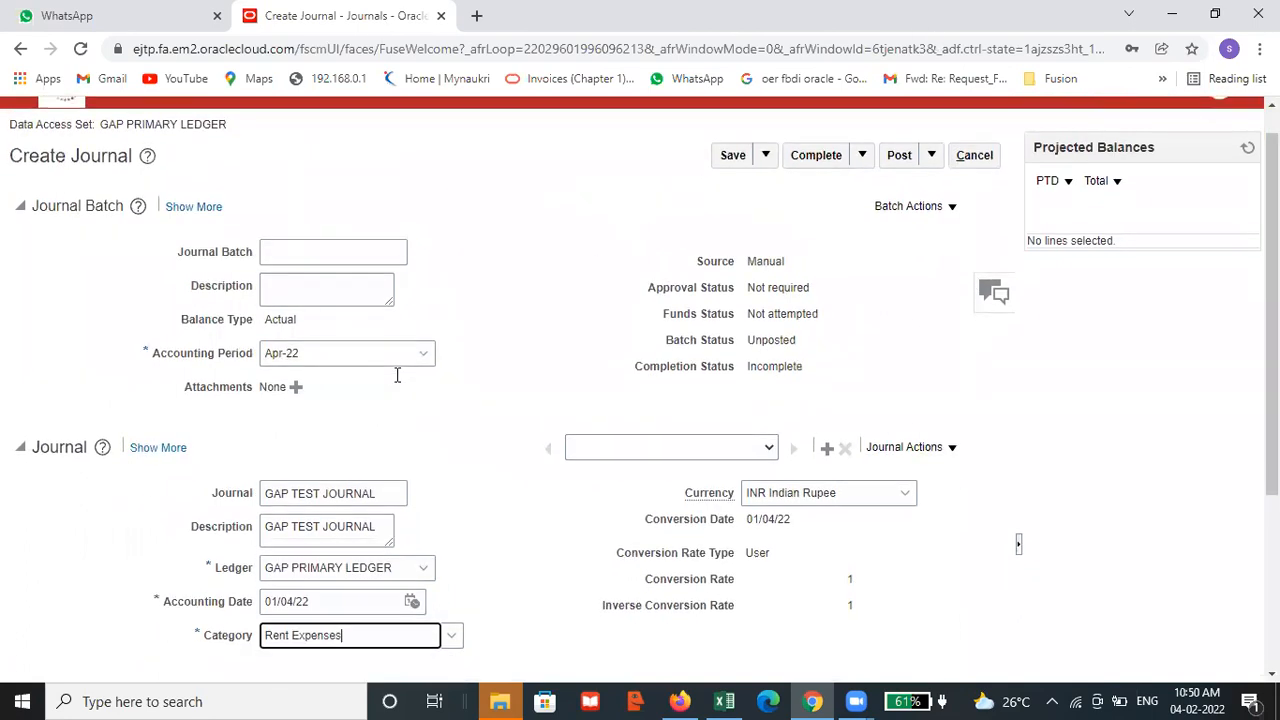
pyautogui.click(266, 558)
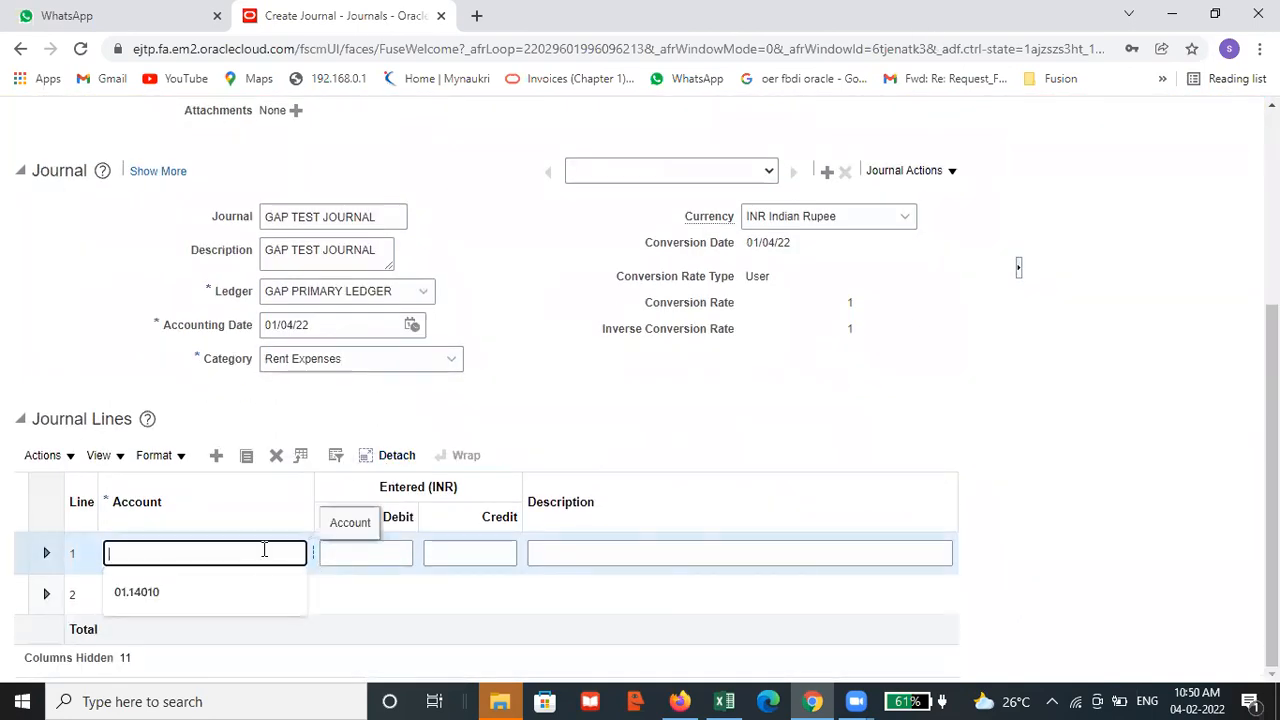
pyautogui.click(312, 550)
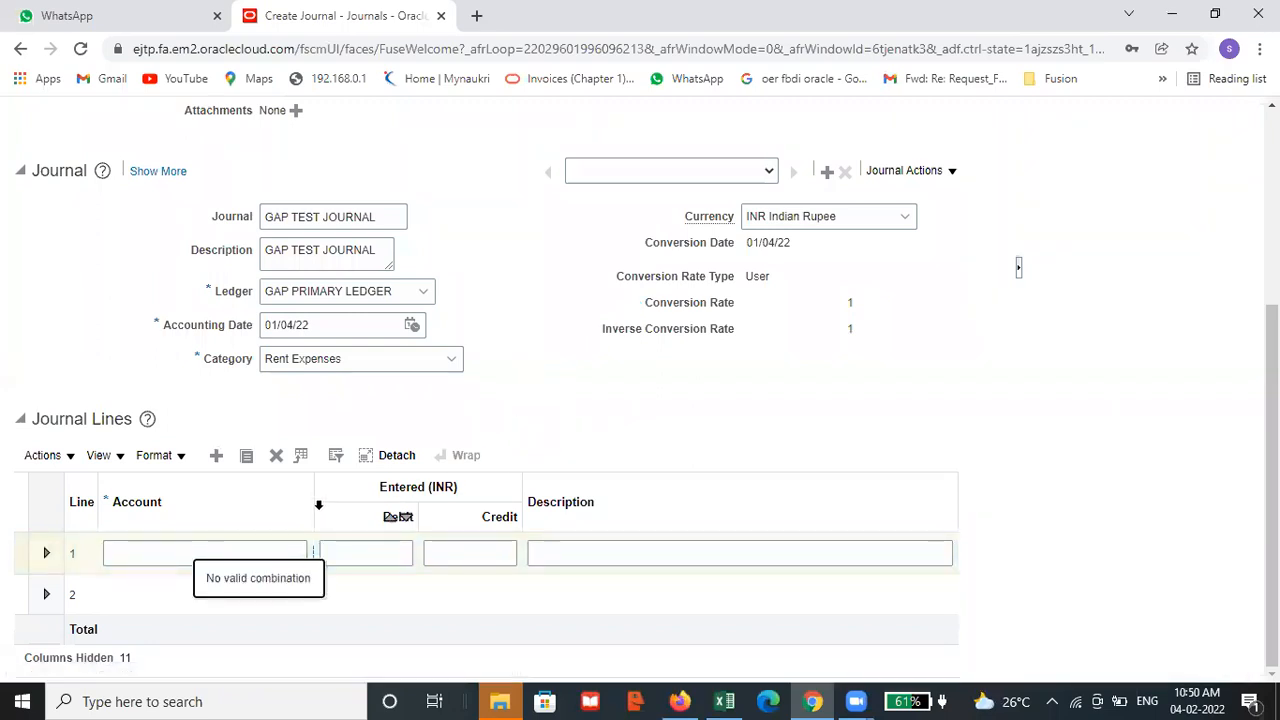
pyautogui.moveTo(316, 491); pyautogui.dragTo(363, 493)
# Open account selection for journal line 1 and set GAP COMP to 01 and GAP DIVISON to 001
pyautogui.click(320, 553)
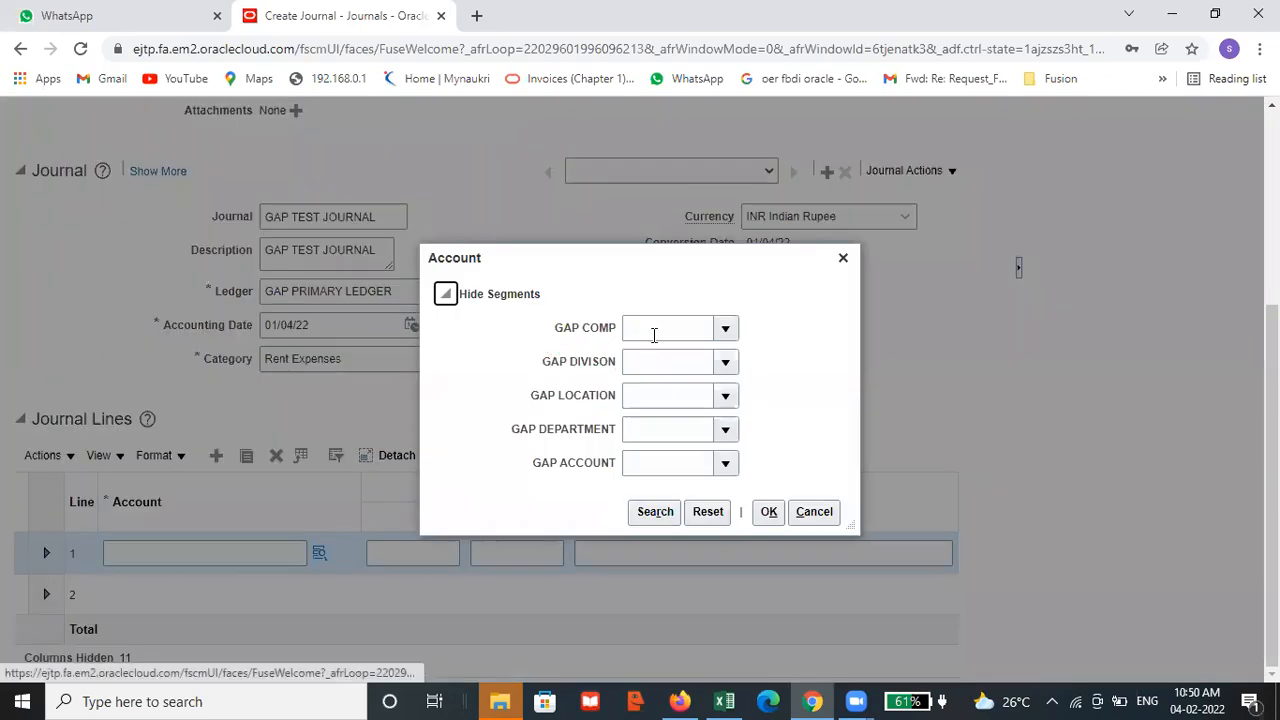
pyautogui.click(648, 331)
pyautogui.write('01')
pyautogui.click(670, 368)
pyautogui.click(678, 361)
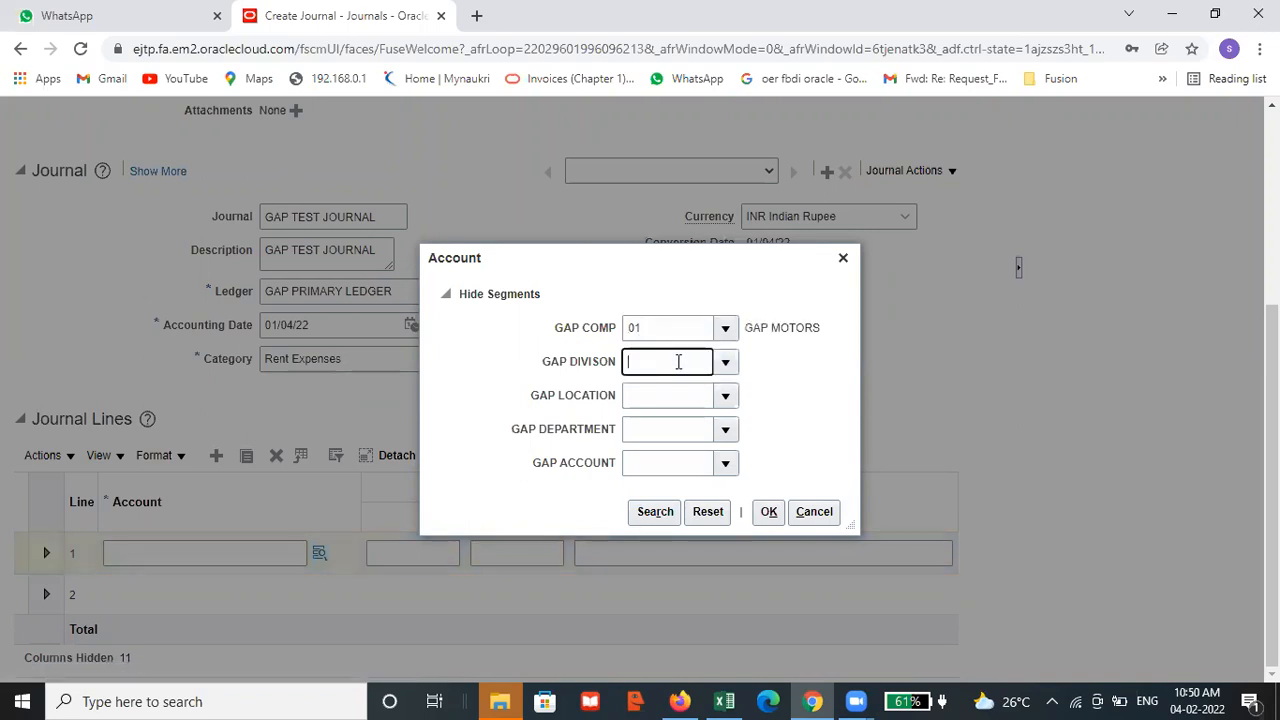
pyautogui.write('001')
# Try to set the GAP LOCATION segment to 001
pyautogui.click(670, 400)
pyautogui.click(674, 402)
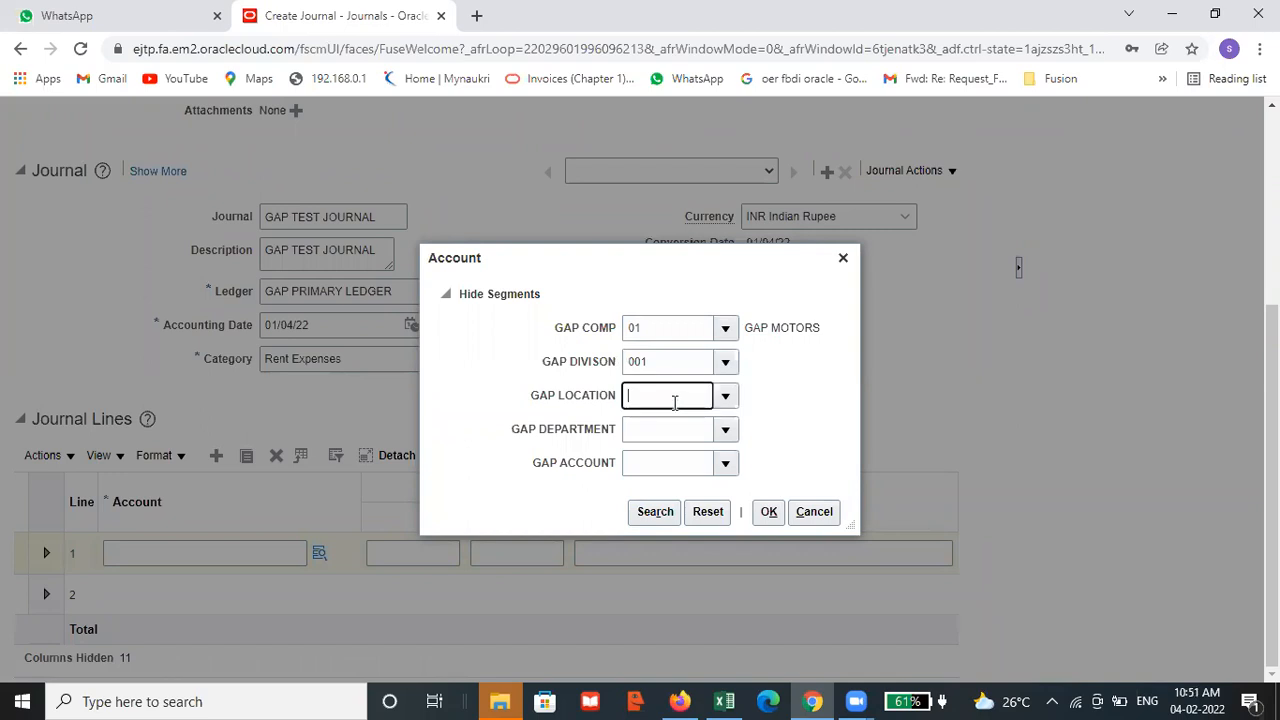
pyautogui.write('001')
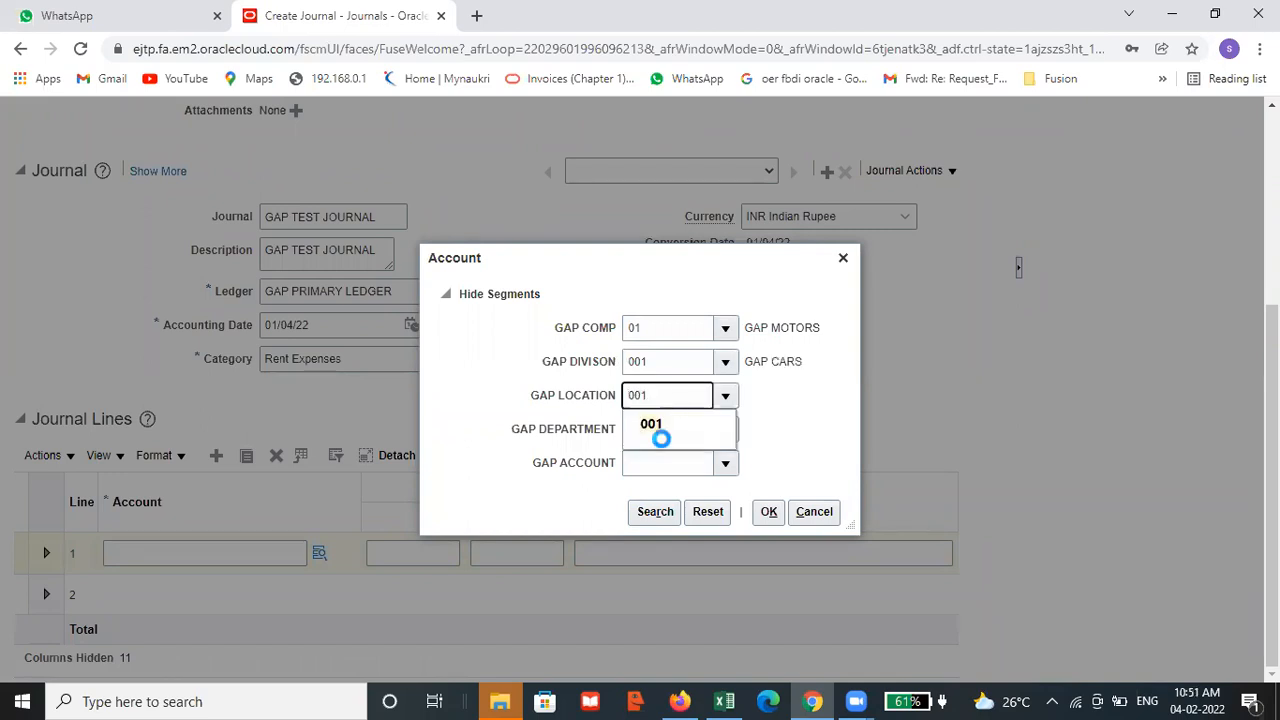
pyautogui.click(668, 431)
pyautogui.click(669, 430)
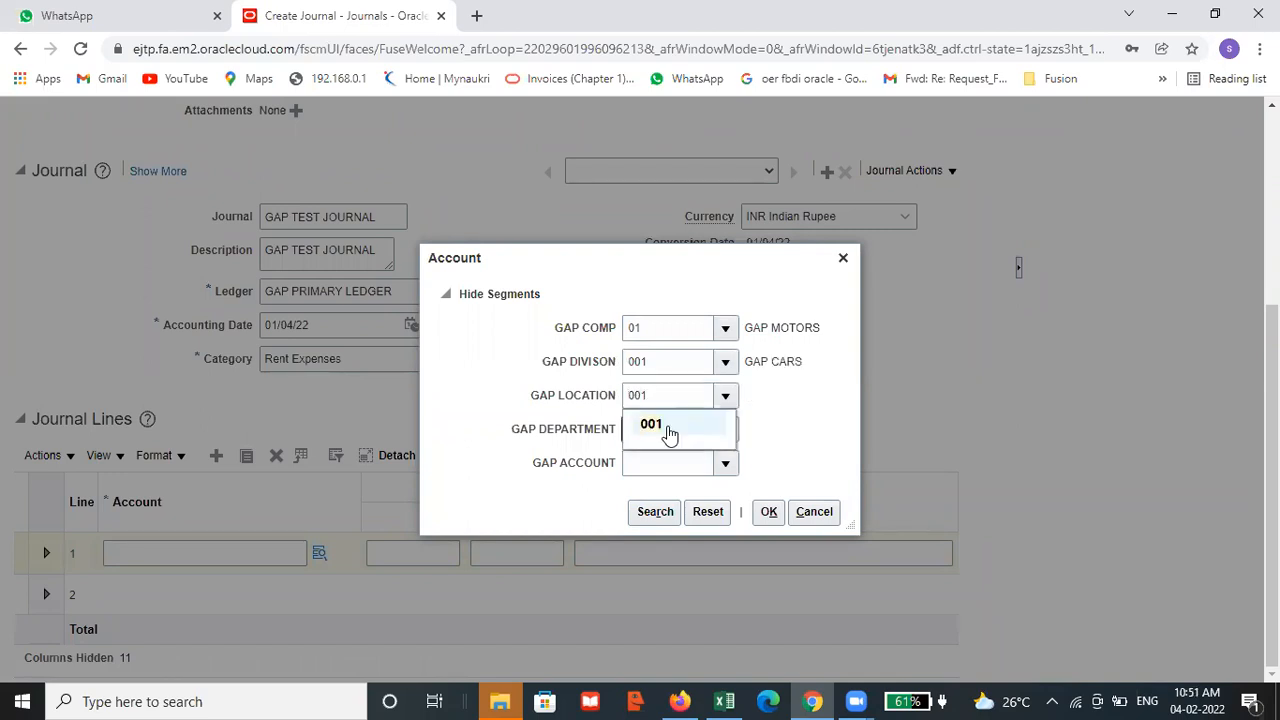
pyautogui.click(669, 430)
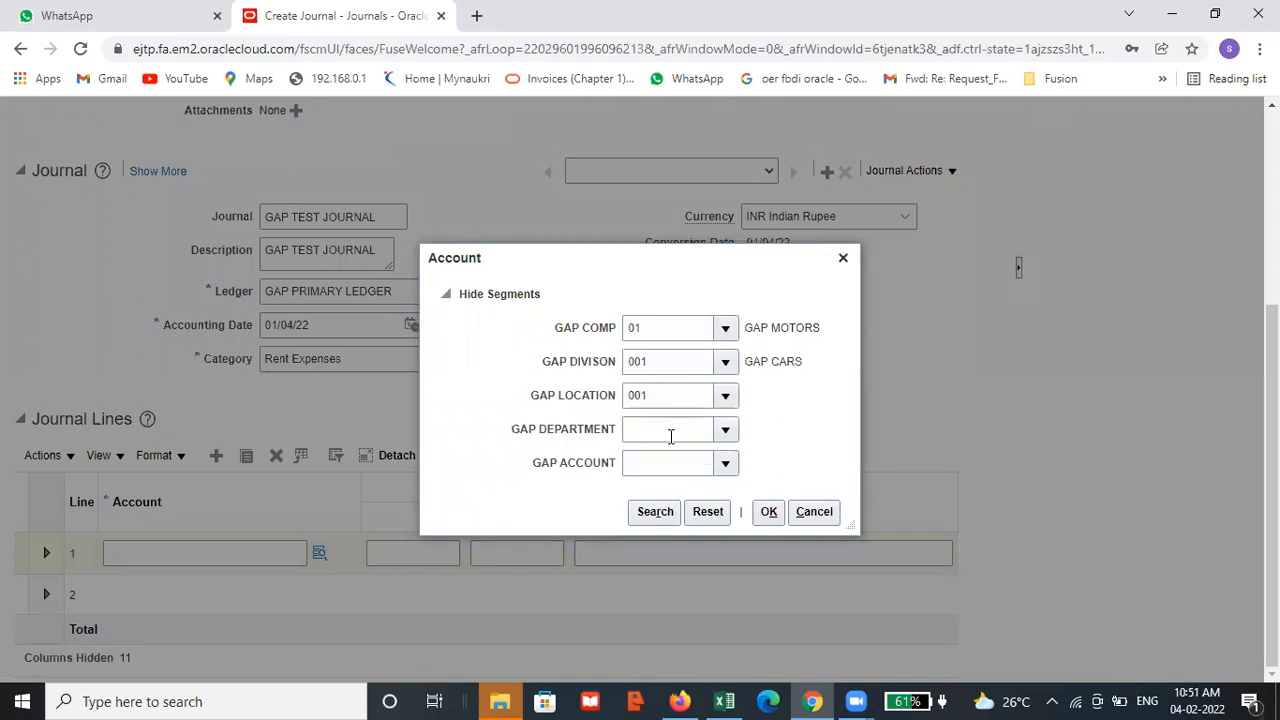
pyautogui.click(670, 392)
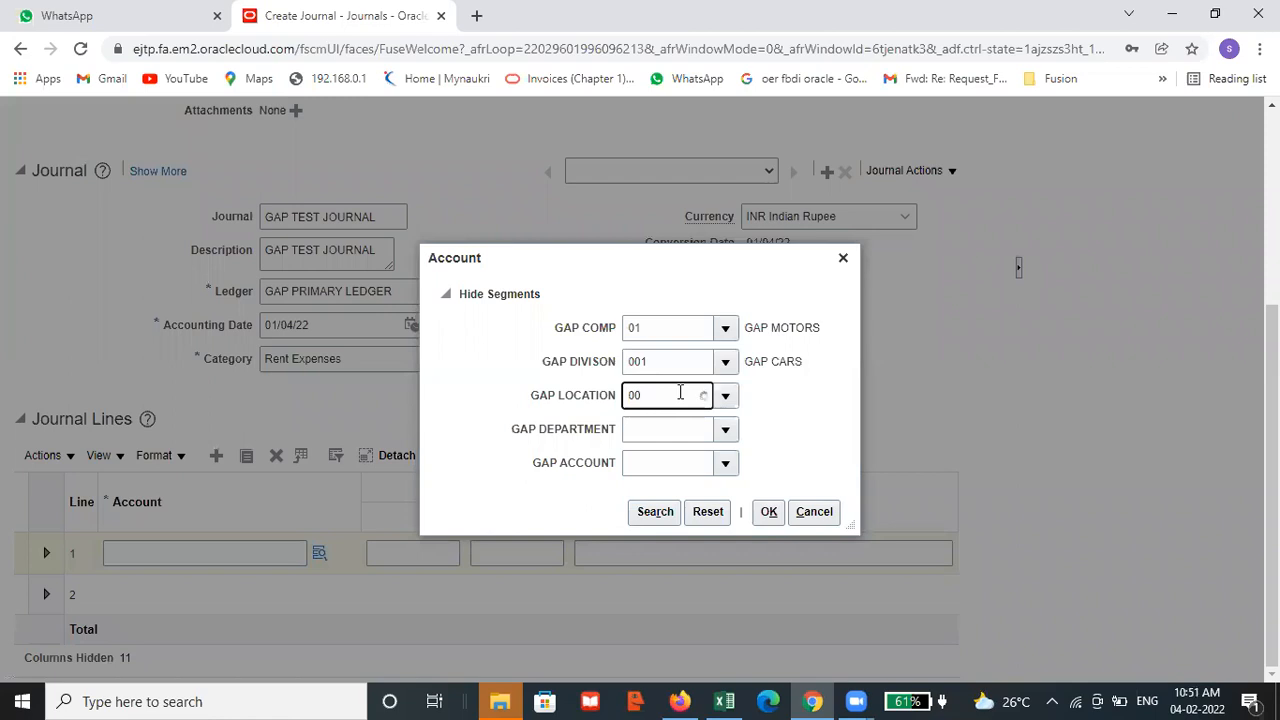
pyautogui.click(669, 422)
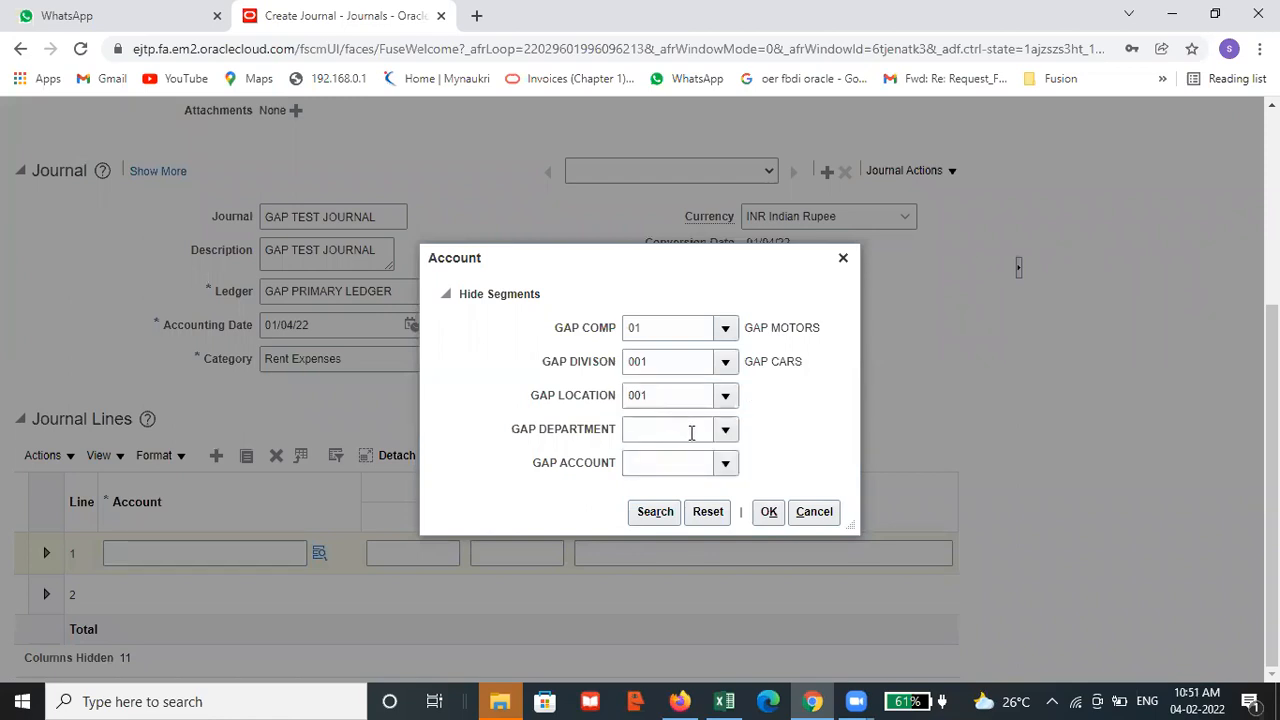
# Set the GAP DEPARTMENT segment to 001
pyautogui.click(692, 431)
pyautogui.write('001')
pyautogui.click(656, 461)
# Re-enter the GAP LOCATION segment by choosing 001, GAP HYD, from its list of values
pyautogui.click(684, 395)
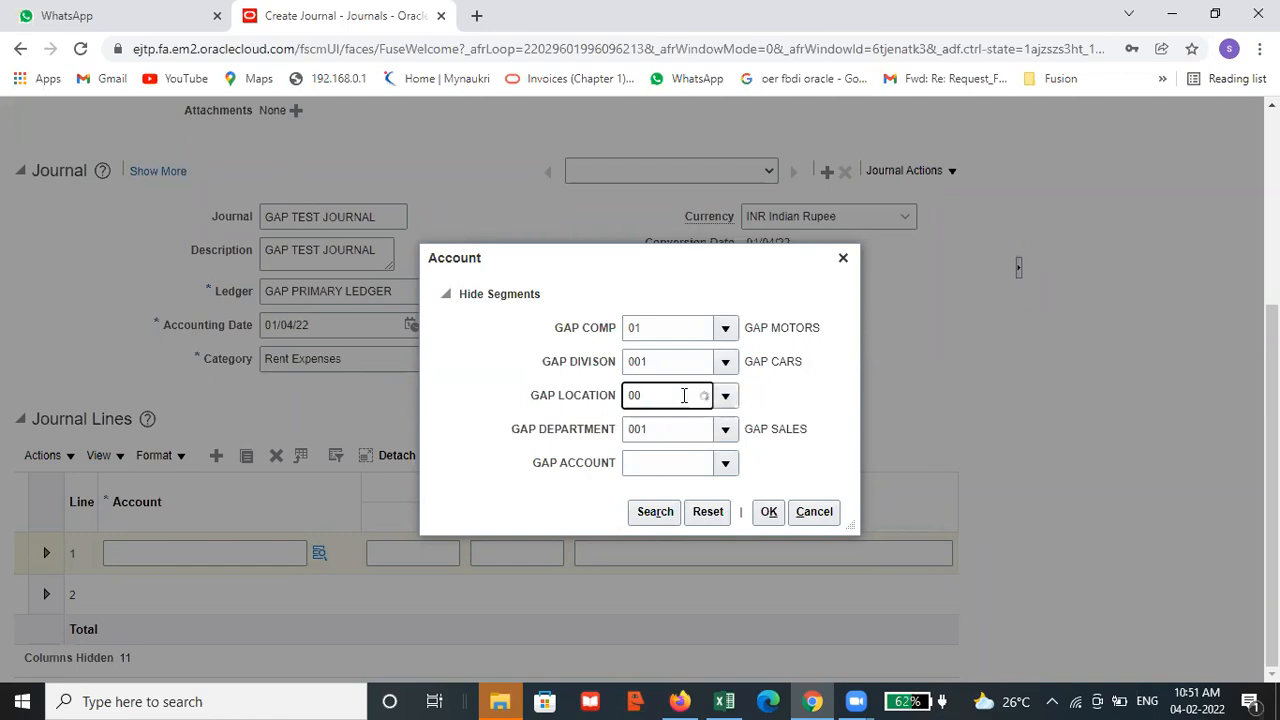
pyautogui.click(667, 420)
pyautogui.click(726, 396)
pyautogui.click(714, 428)
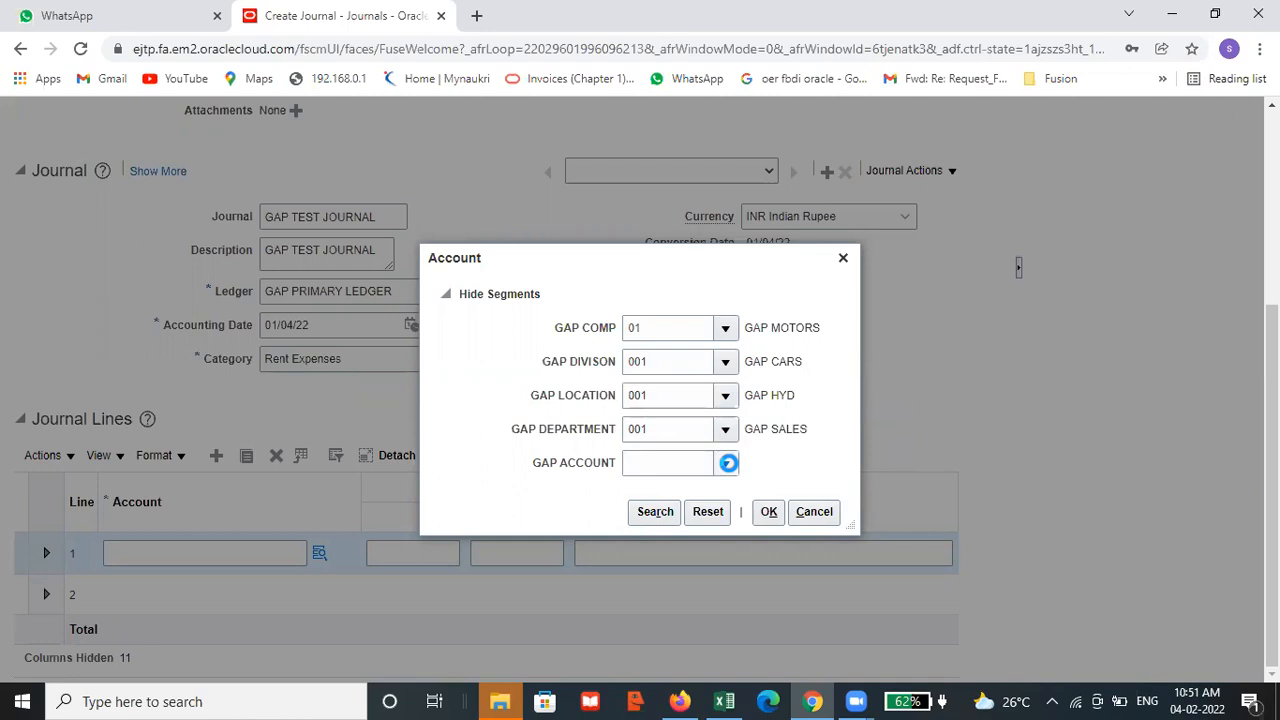
# Choose 14100, GAP RENT ACNT, as the GAP ACCOUNT segment and accept the account combination for line 1
pyautogui.click(684, 458)
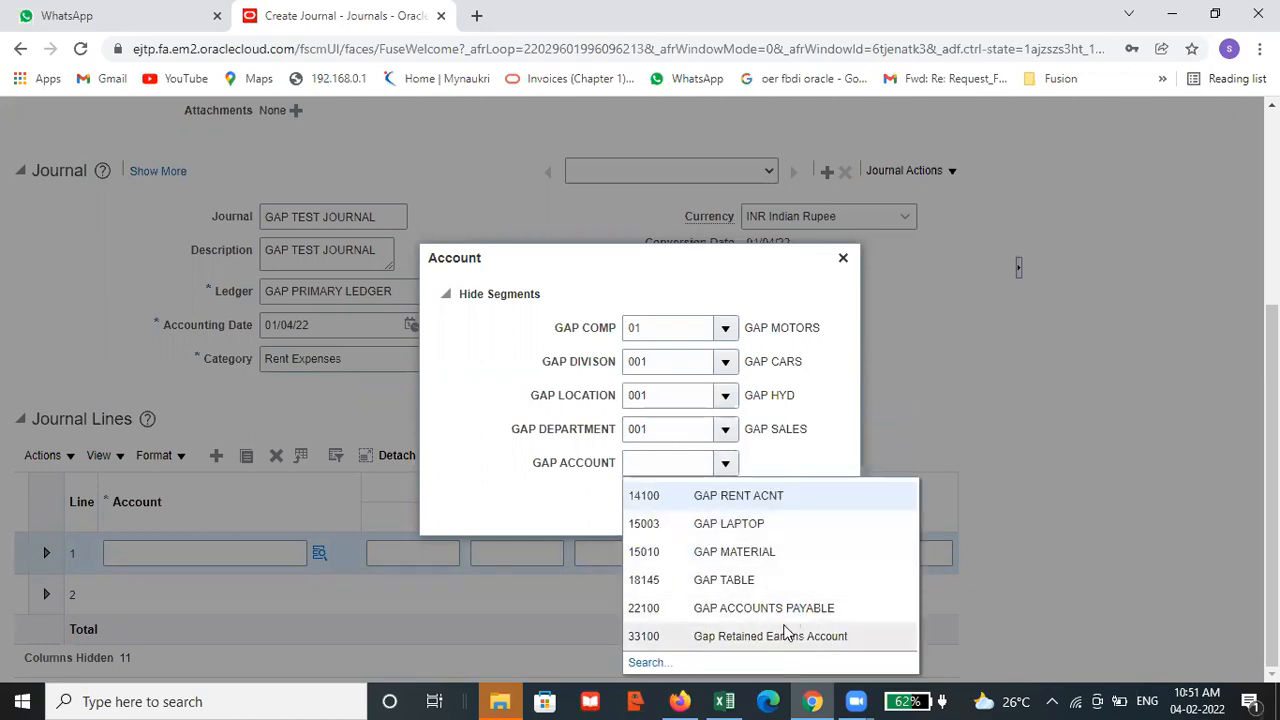
pyautogui.click(675, 507)
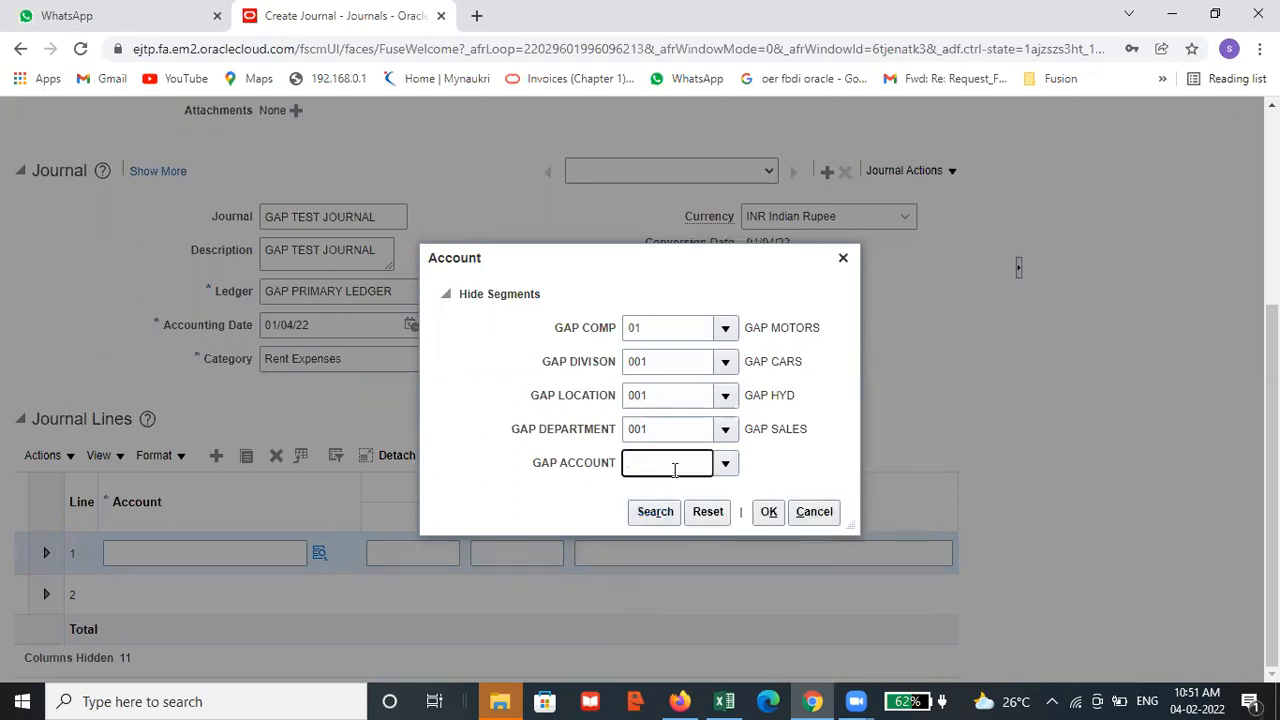
pyautogui.click(766, 513)
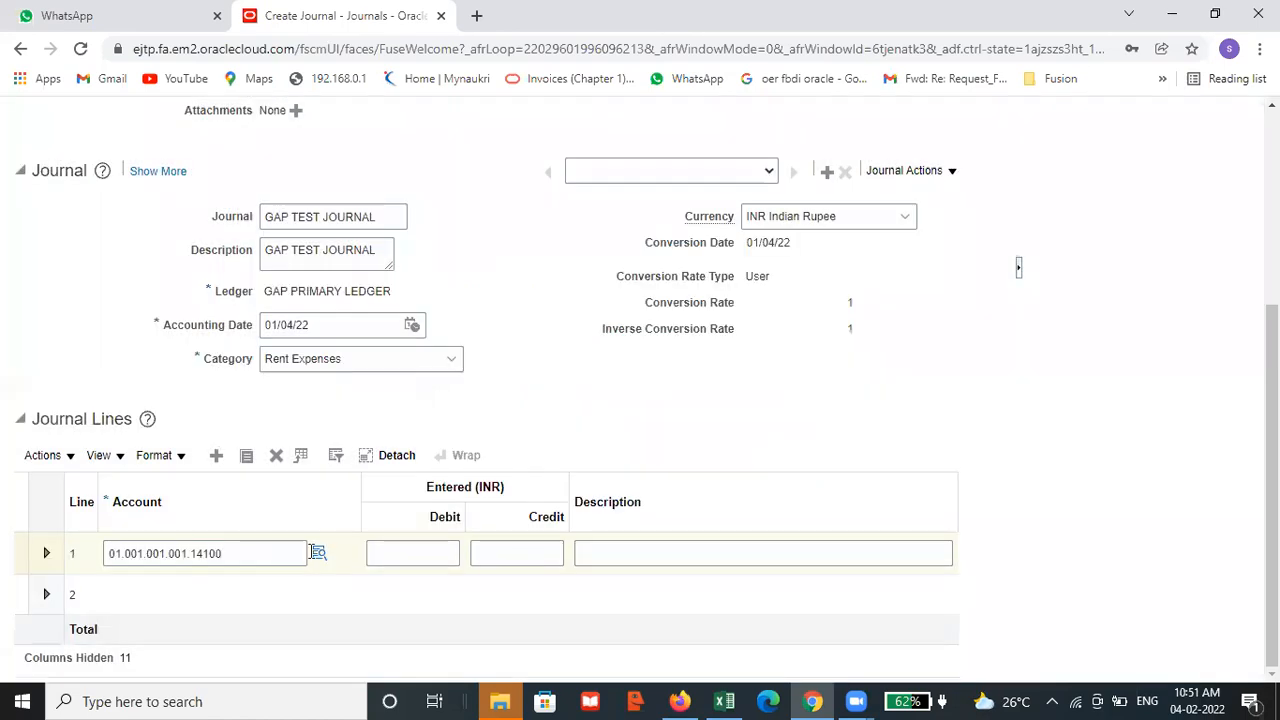
# Enter a debit of 5000 INR on journal line 1
pyautogui.click(396, 548)
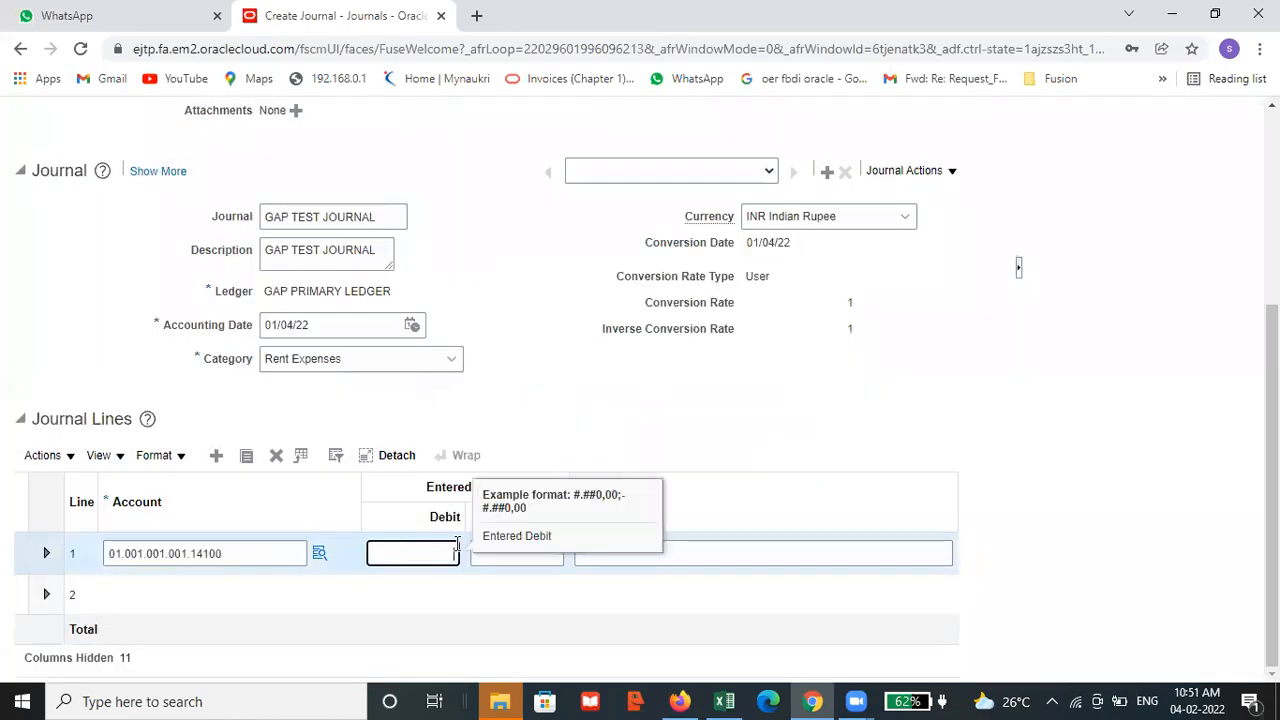
pyautogui.write('5000')
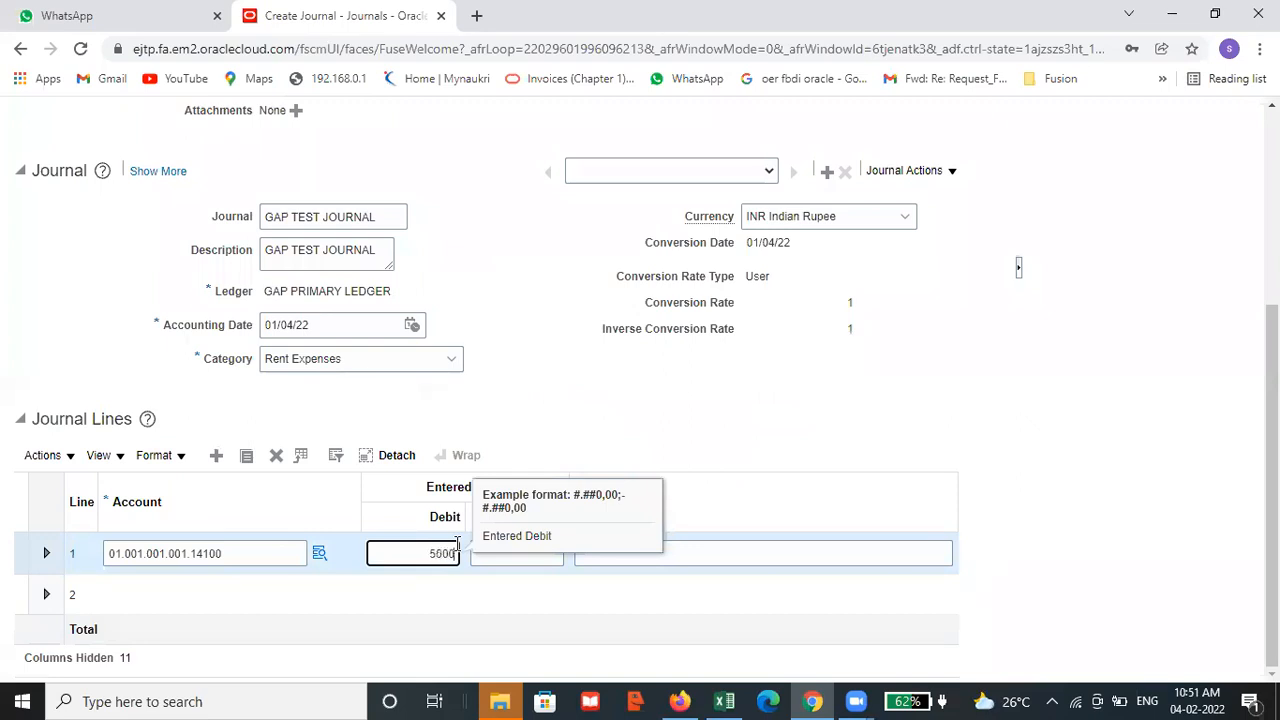
pyautogui.click(699, 416)
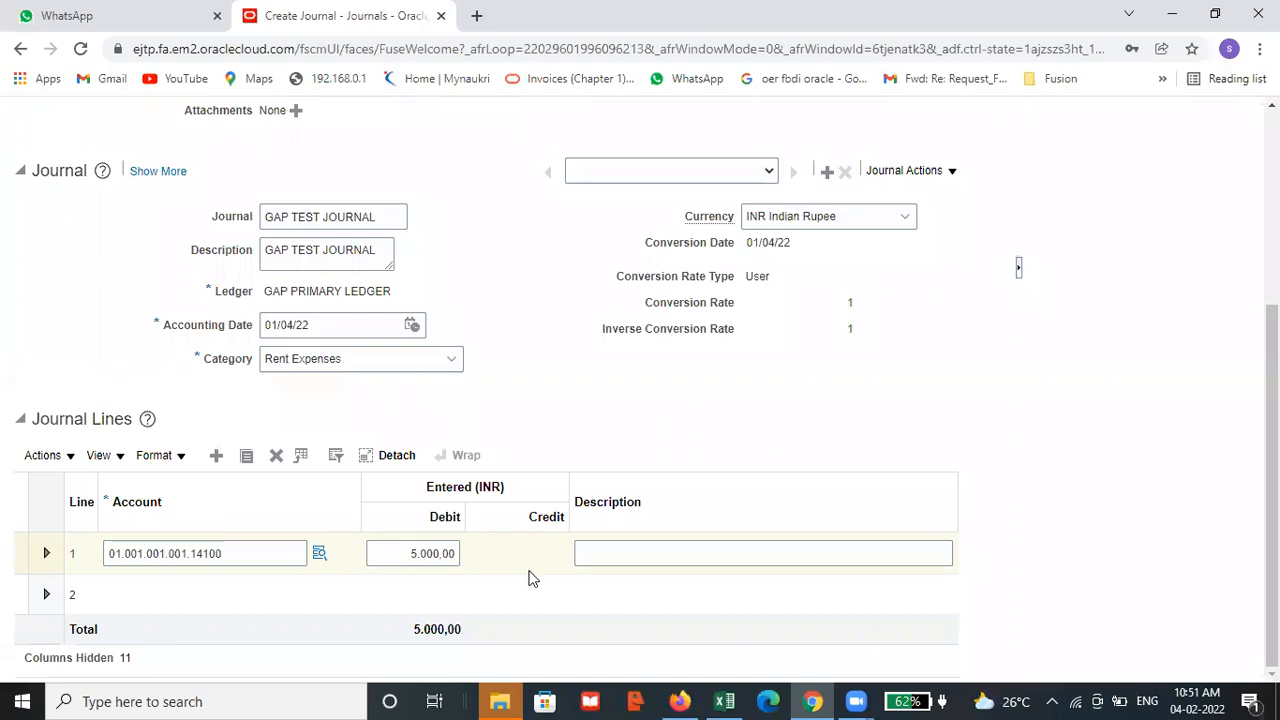
pyautogui.scroll(2, 538, 358)
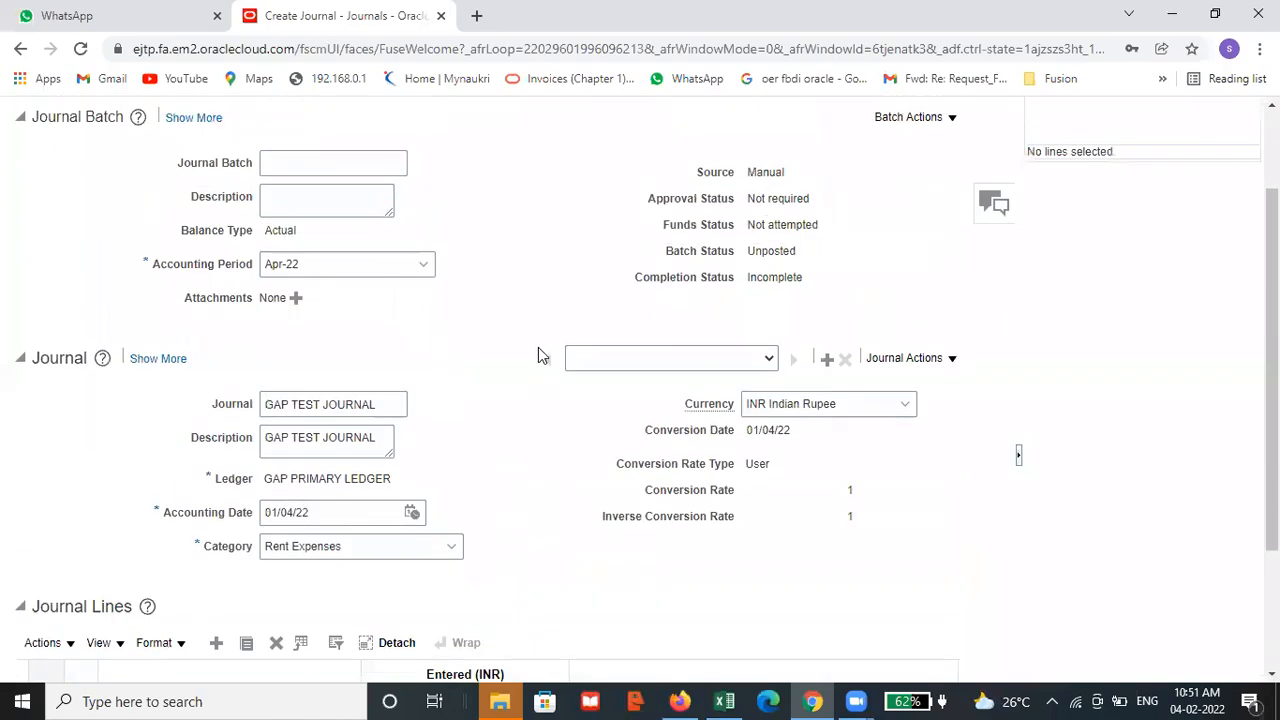
pyautogui.scroll(2, 540, 355)
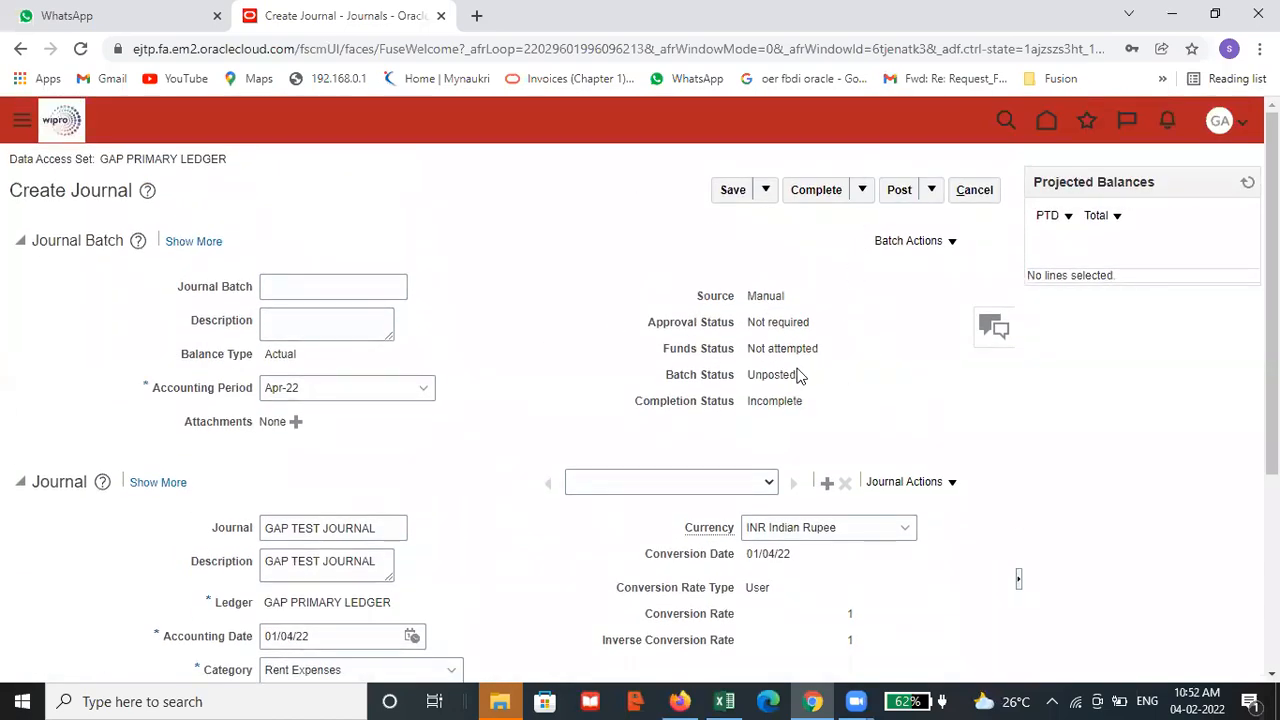
pyautogui.scroll(-3, 956, 392)
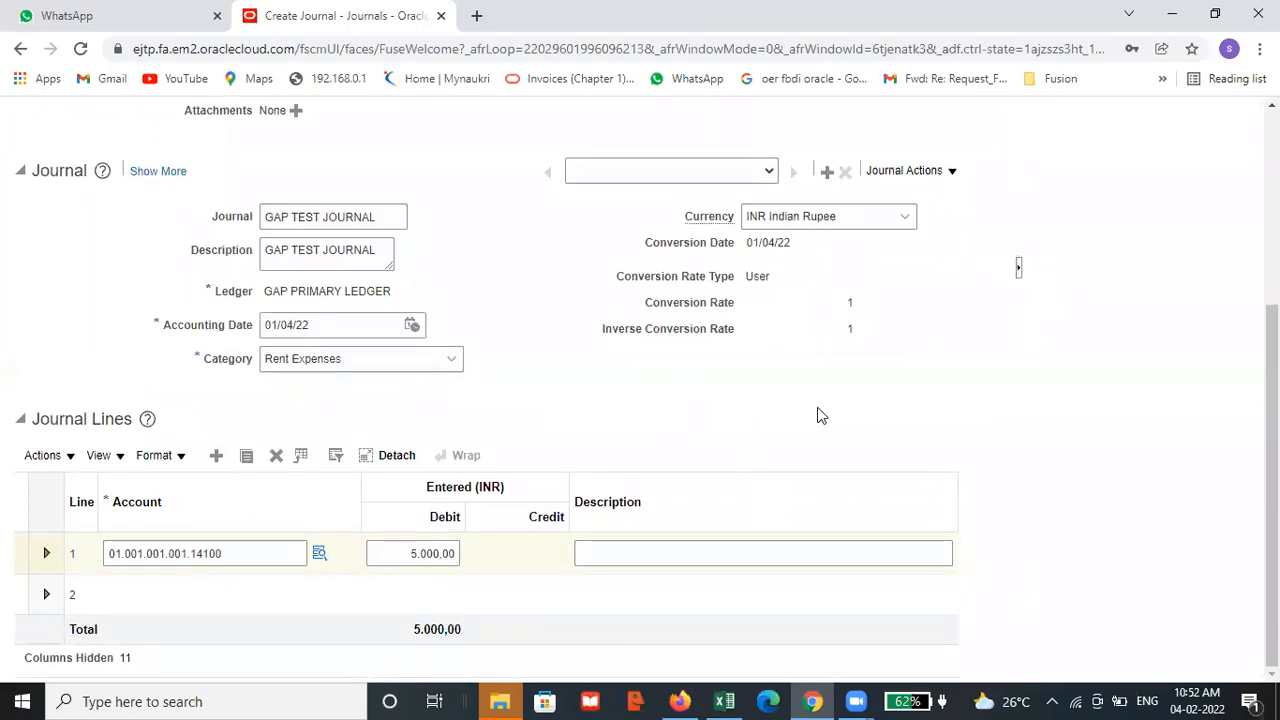
pyautogui.scroll(3, 985, 330)
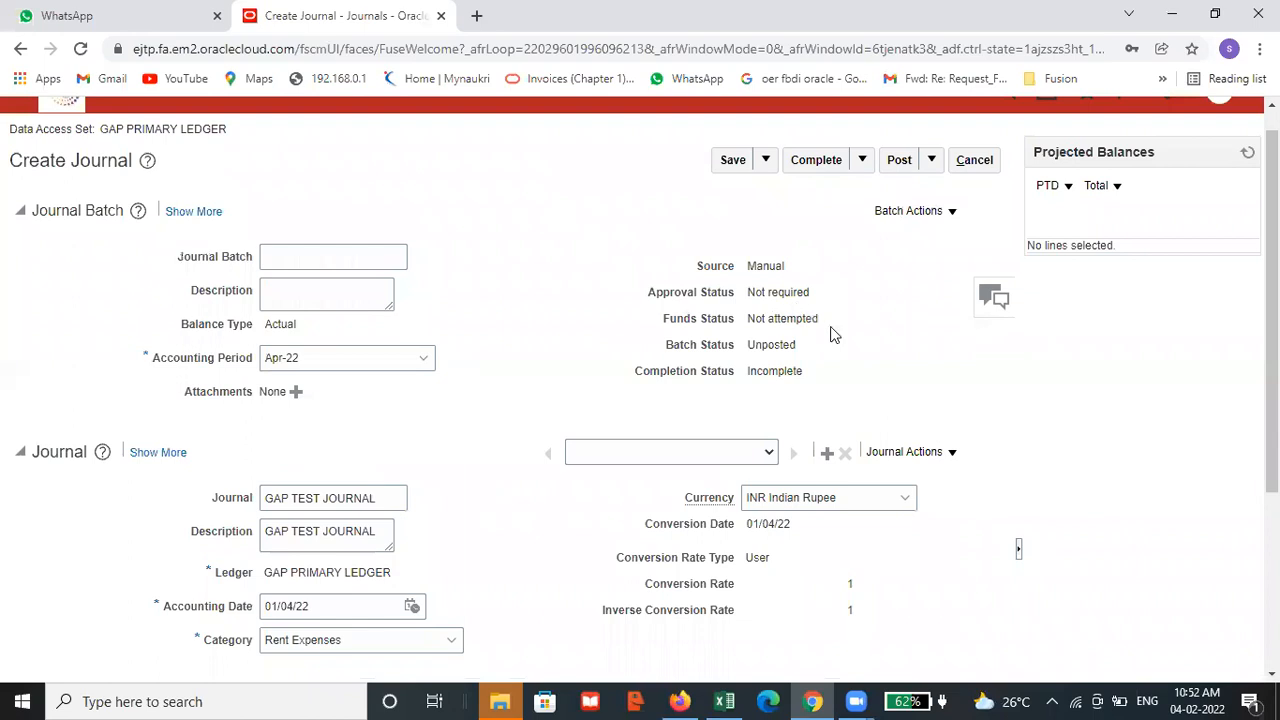
# Enter the account combination 01.001.001.001.22100 on journal line 2, then check its segments and accept them
pyautogui.scroll(-3, 840, 332)
pyautogui.click(129, 594)
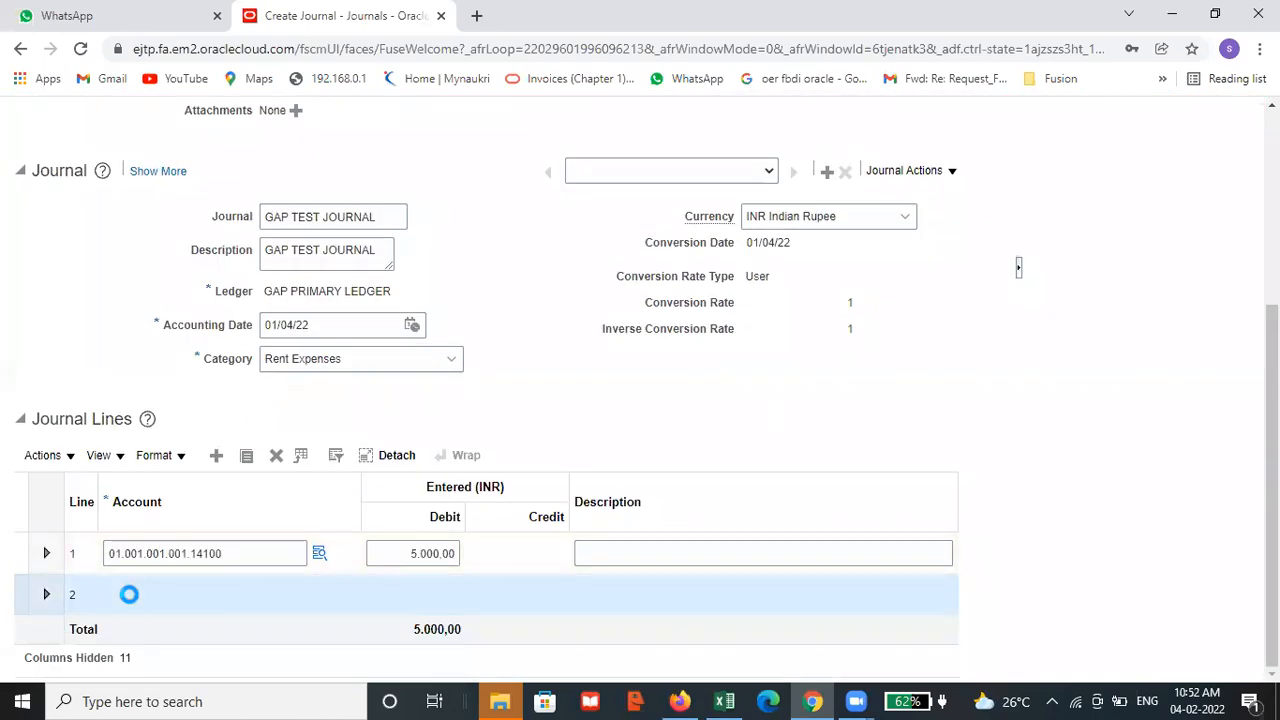
pyautogui.click(223, 555)
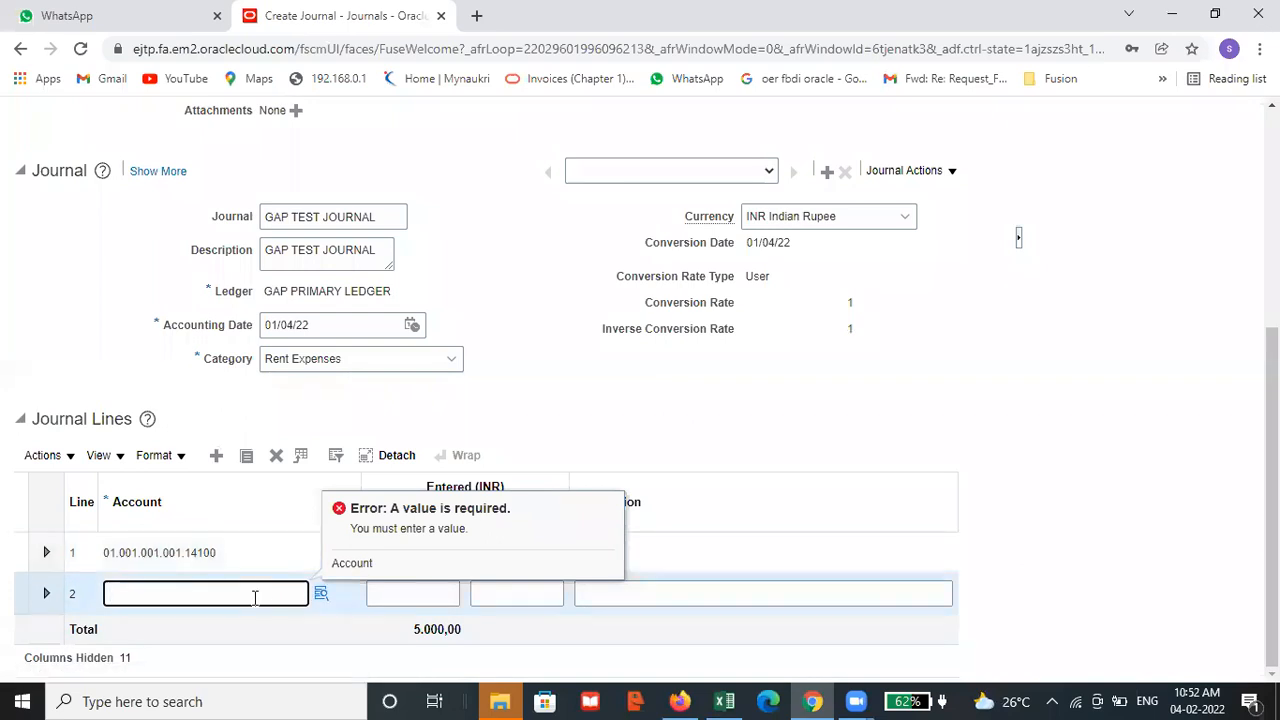
pyautogui.scroll(1, 255, 597)
pyautogui.write('01.001.001.')
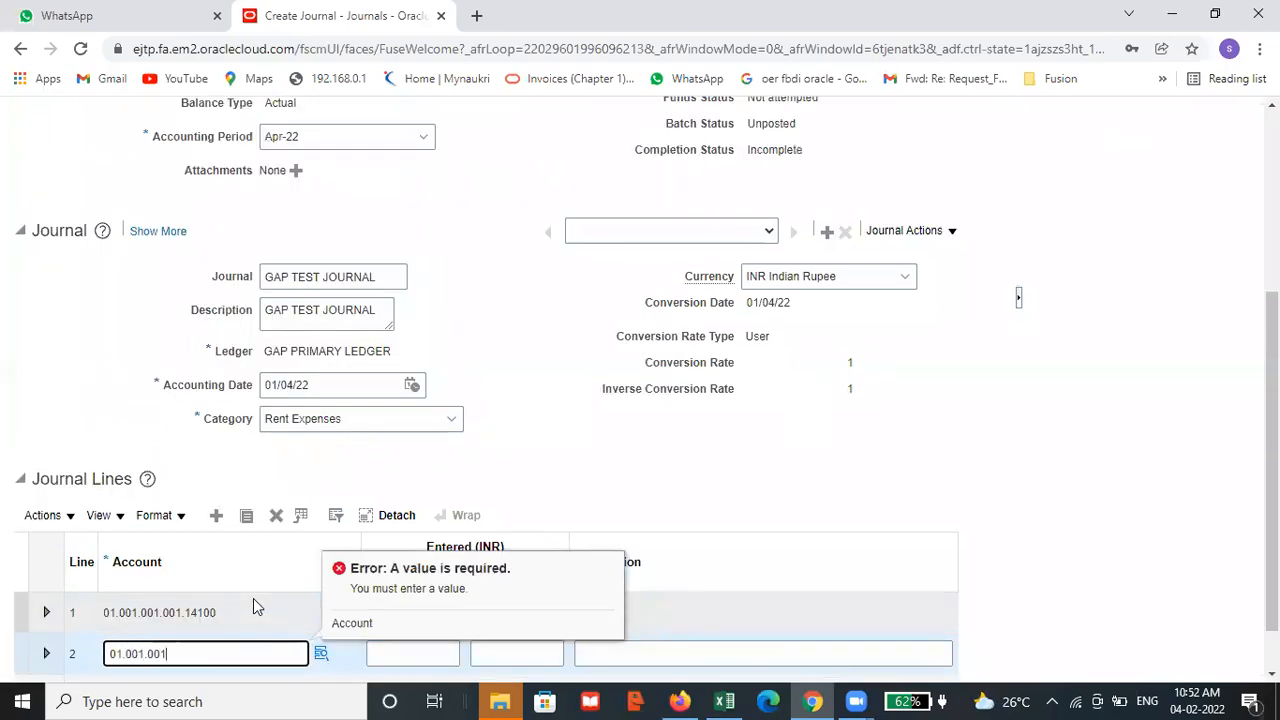
pyautogui.write('001.22100')
pyautogui.scroll(-1, 322, 655)
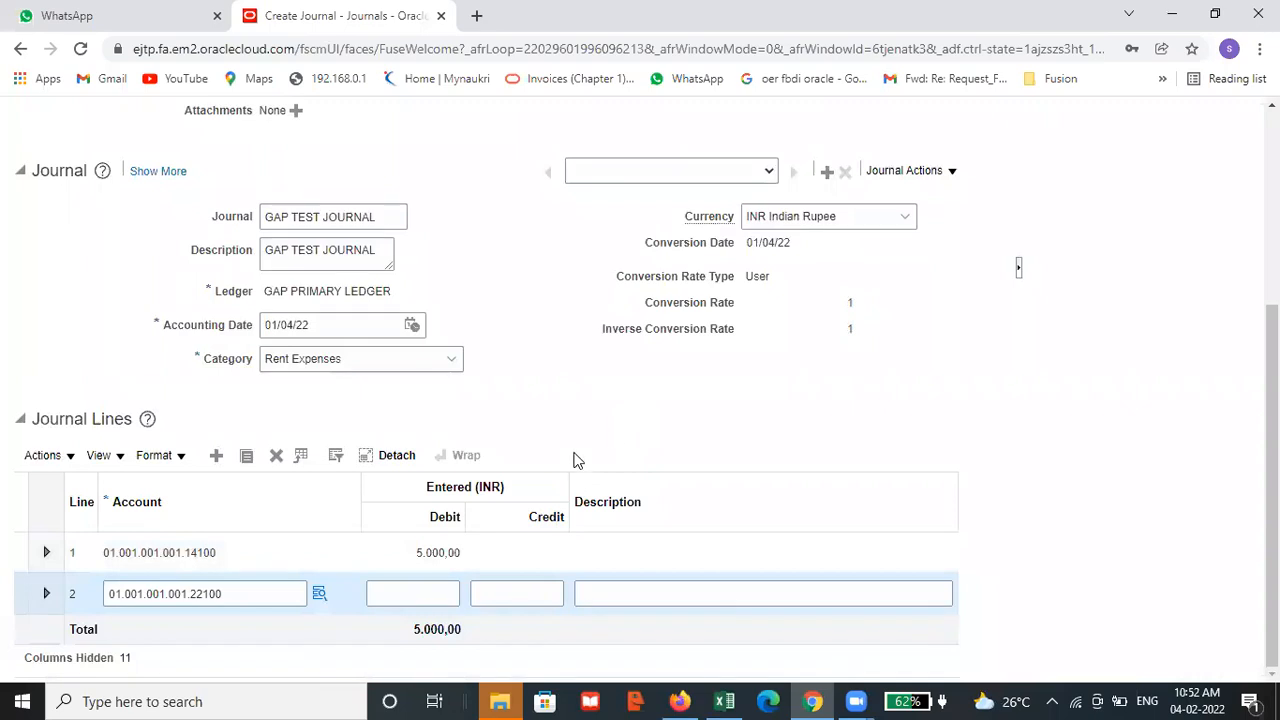
pyautogui.click(319, 596)
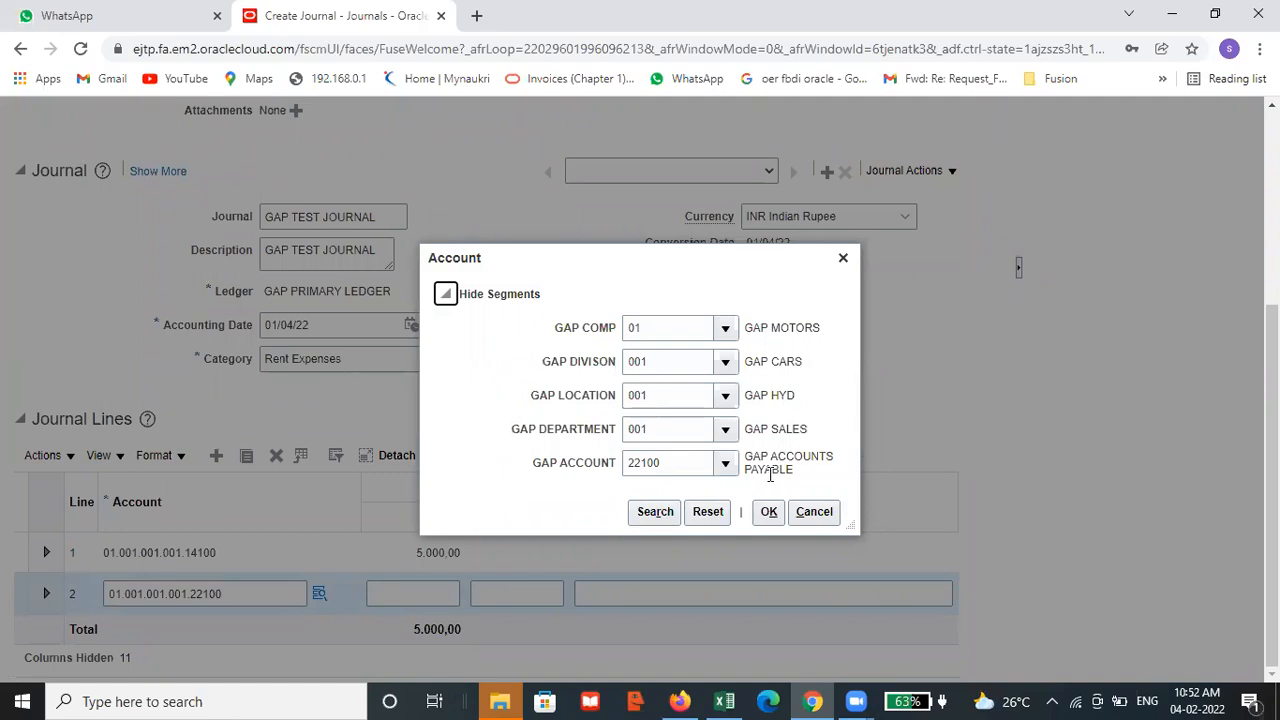
pyautogui.click(768, 511)
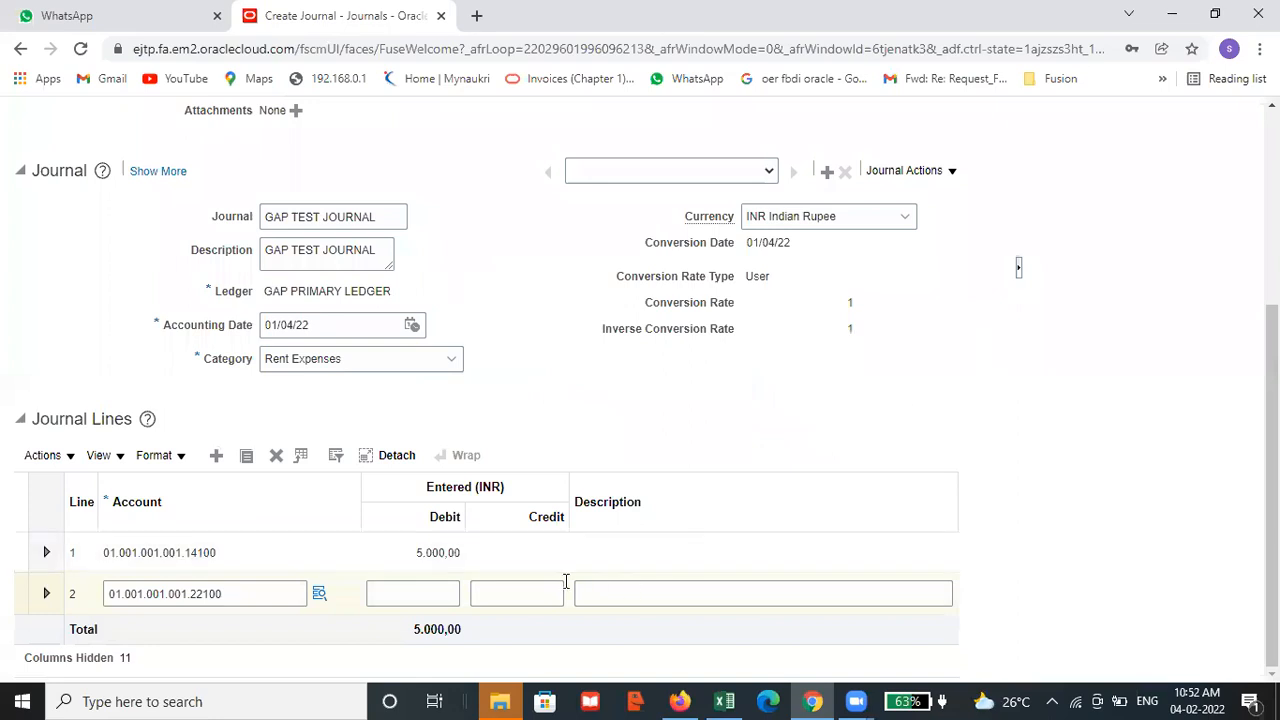
# Enter a credit of 5000 INR on journal line 2
pyautogui.click(517, 591)
pyautogui.write('5000')
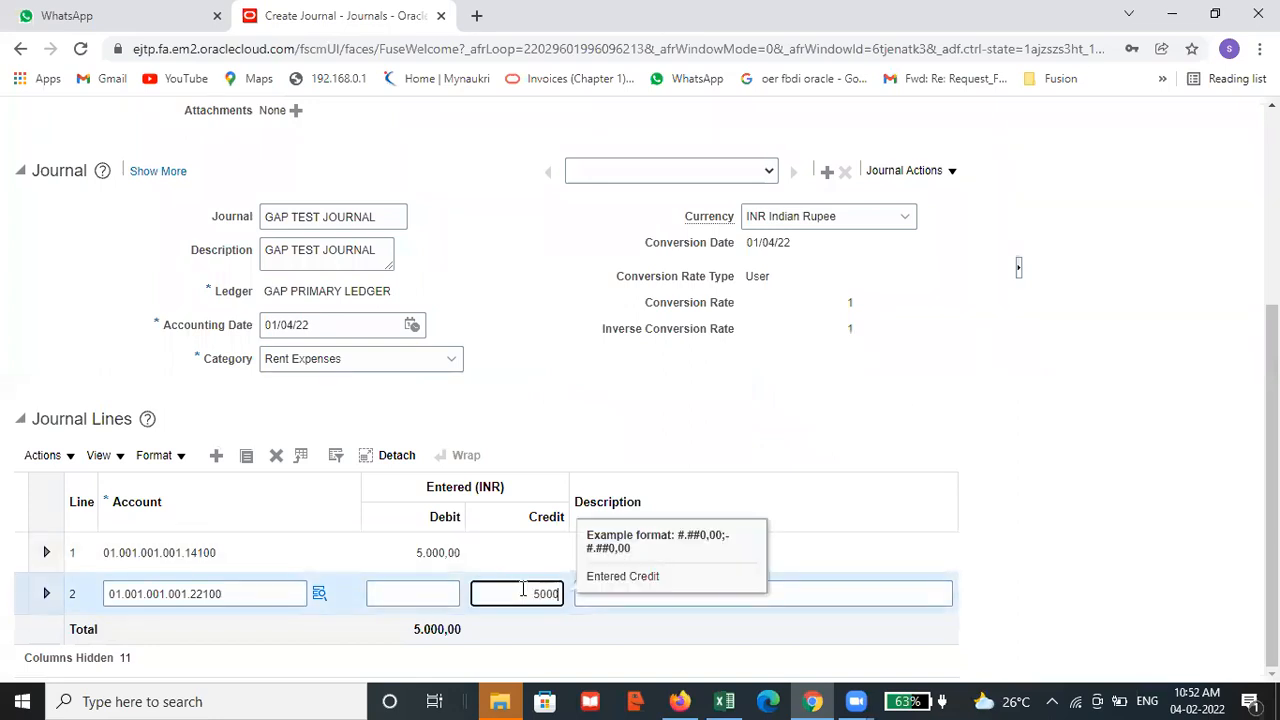
pyautogui.click(933, 425)
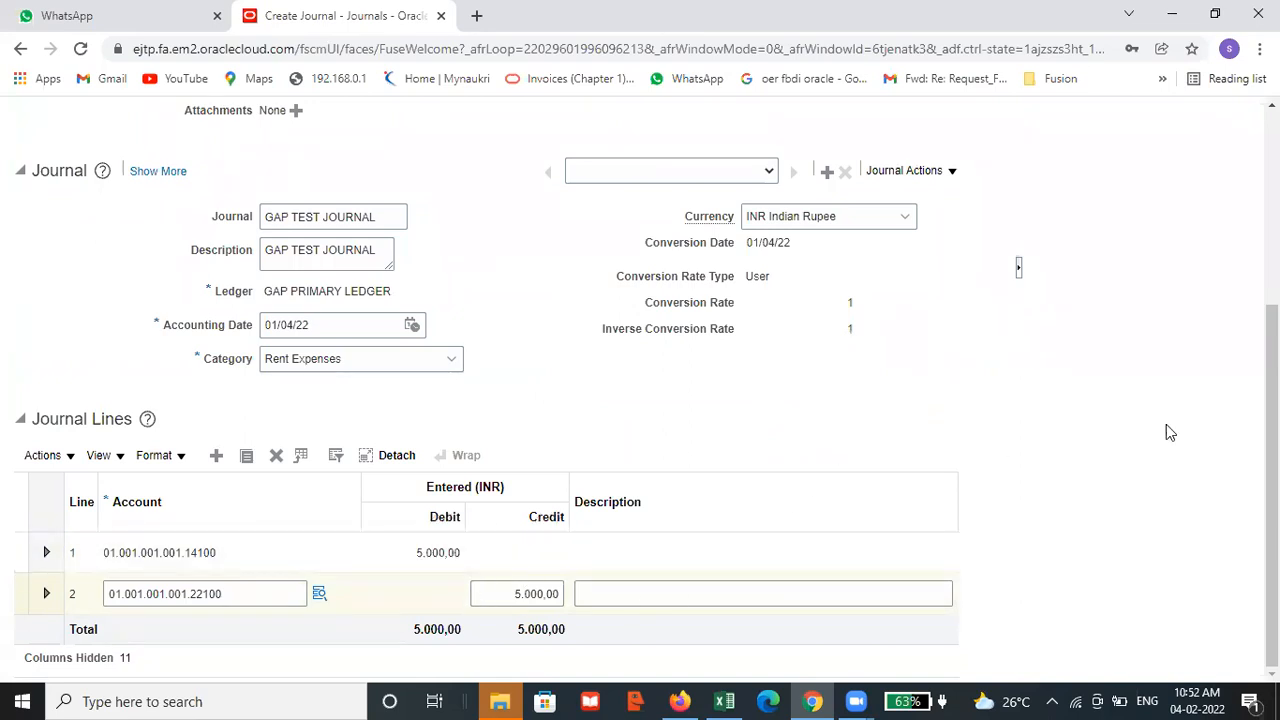
# Save the GAP TEST JOURNAL entry and keep it open for editing
pyautogui.scroll(3, 1207, 413)
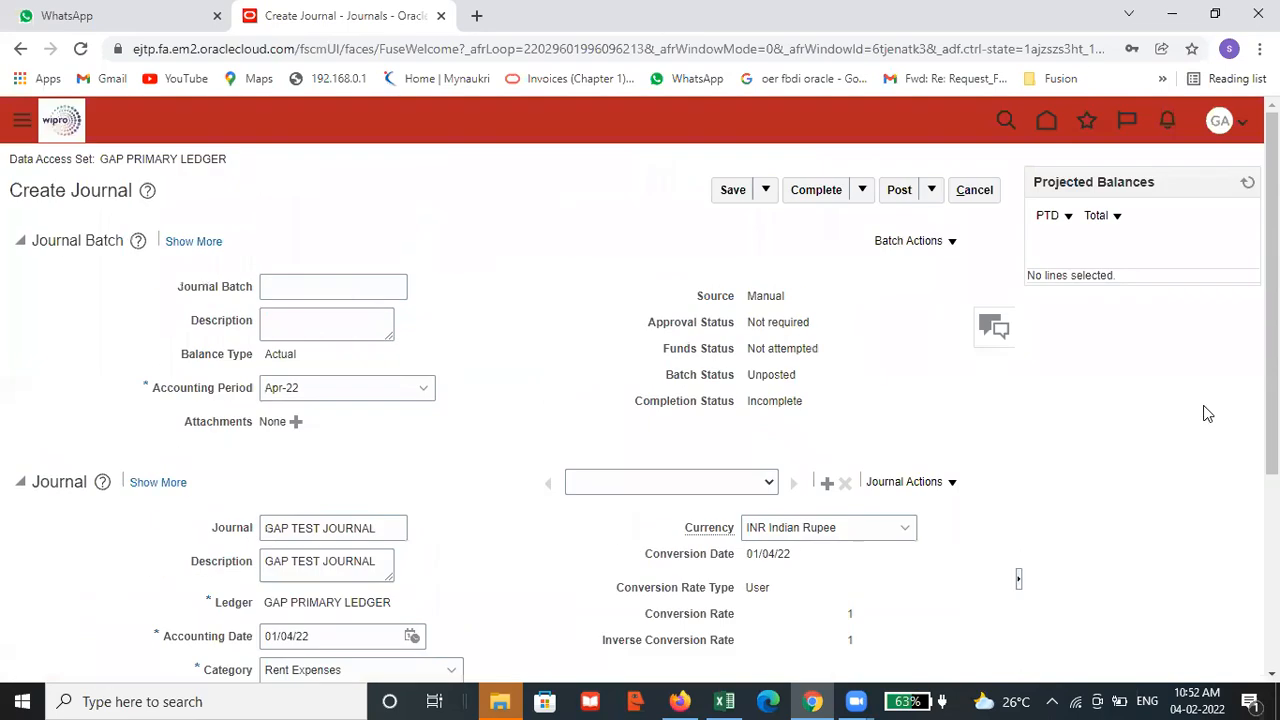
pyautogui.click(765, 190)
pyautogui.click(676, 216)
pyautogui.click(733, 190)
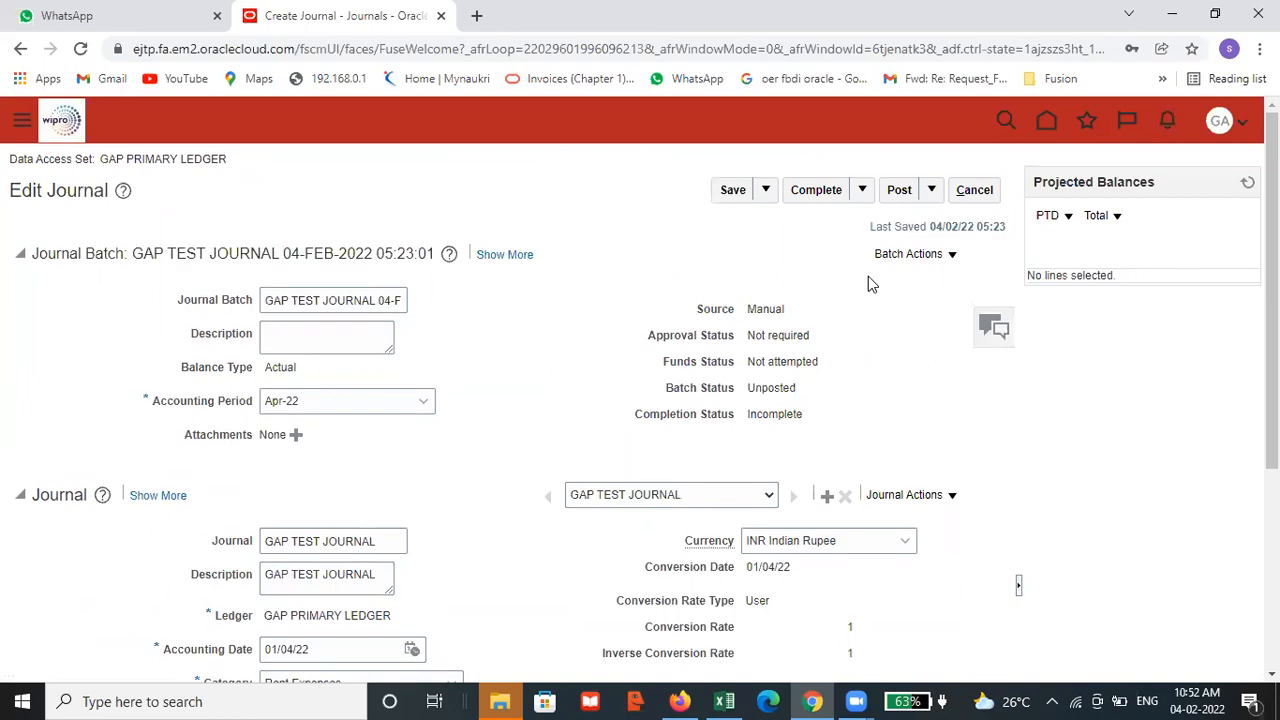
# Review the saved GAP TEST JOURNAL header and lines, then post the journal
pyautogui.scroll(-2, 868, 276)
pyautogui.scroll(2, 486, 309)
pyautogui.scroll(-3, 1016, 280)
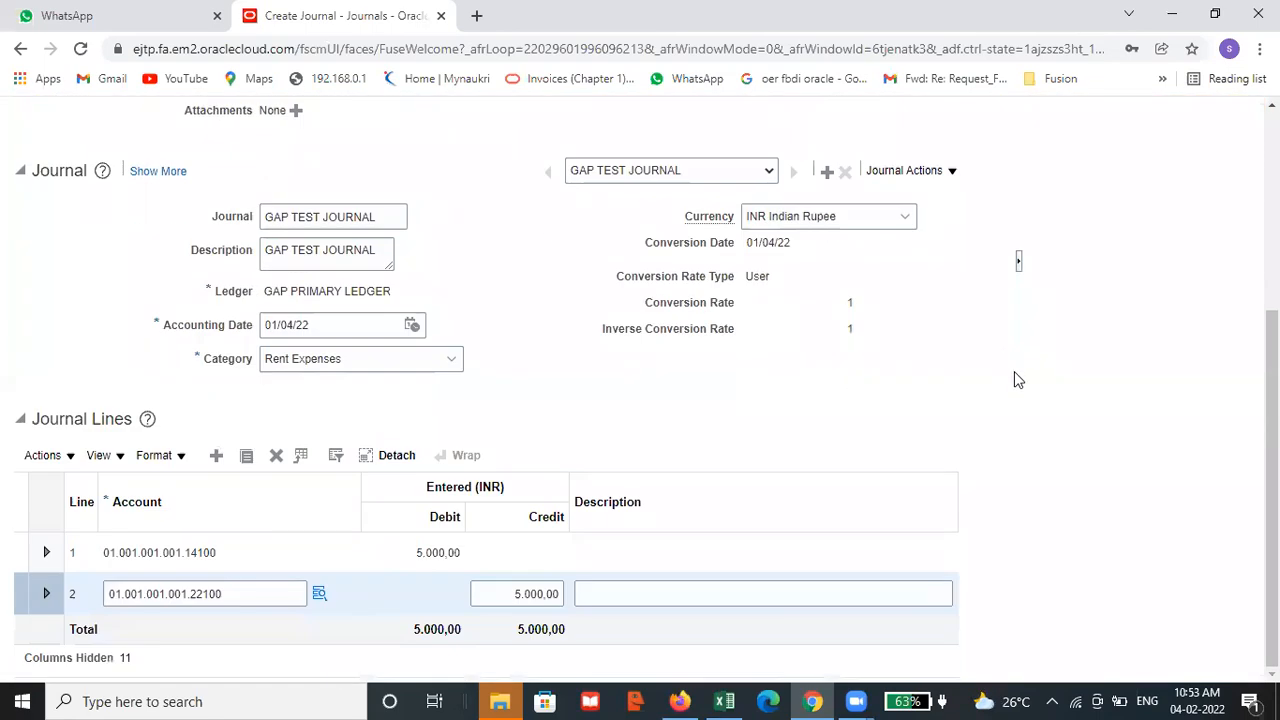
pyautogui.scroll(3, 1016, 368)
pyautogui.click(931, 147)
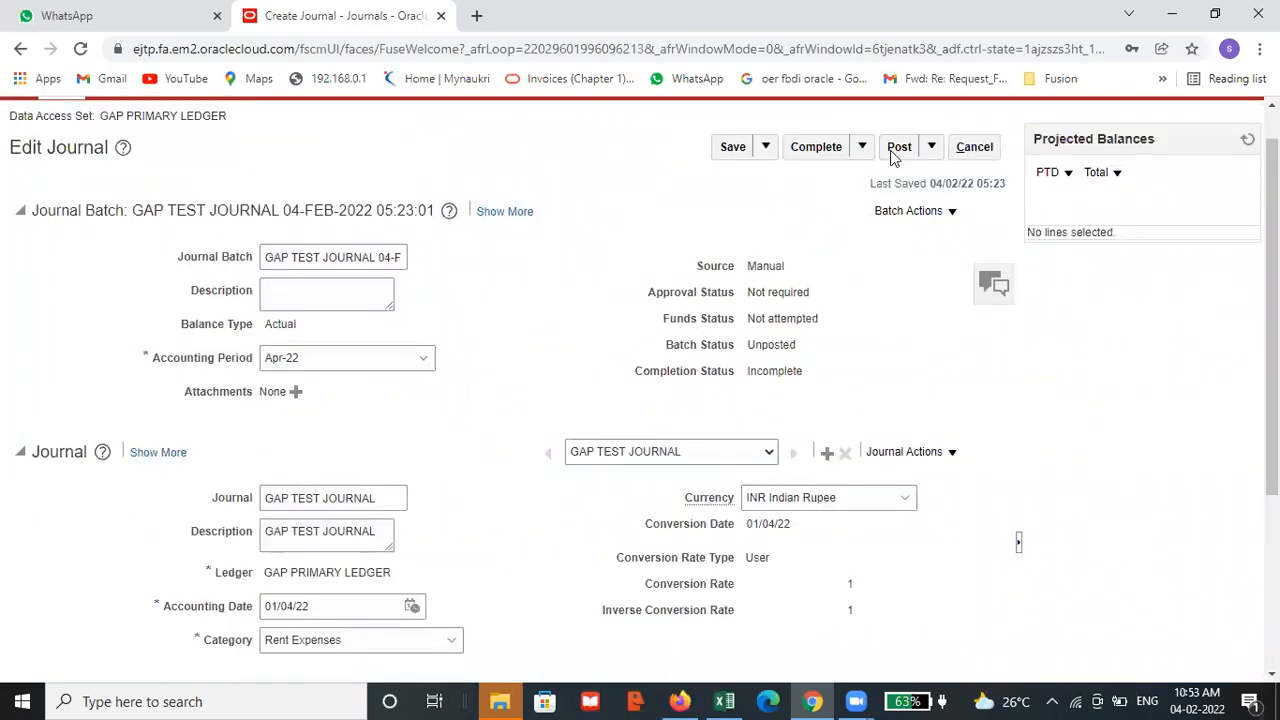
pyautogui.click(893, 150)
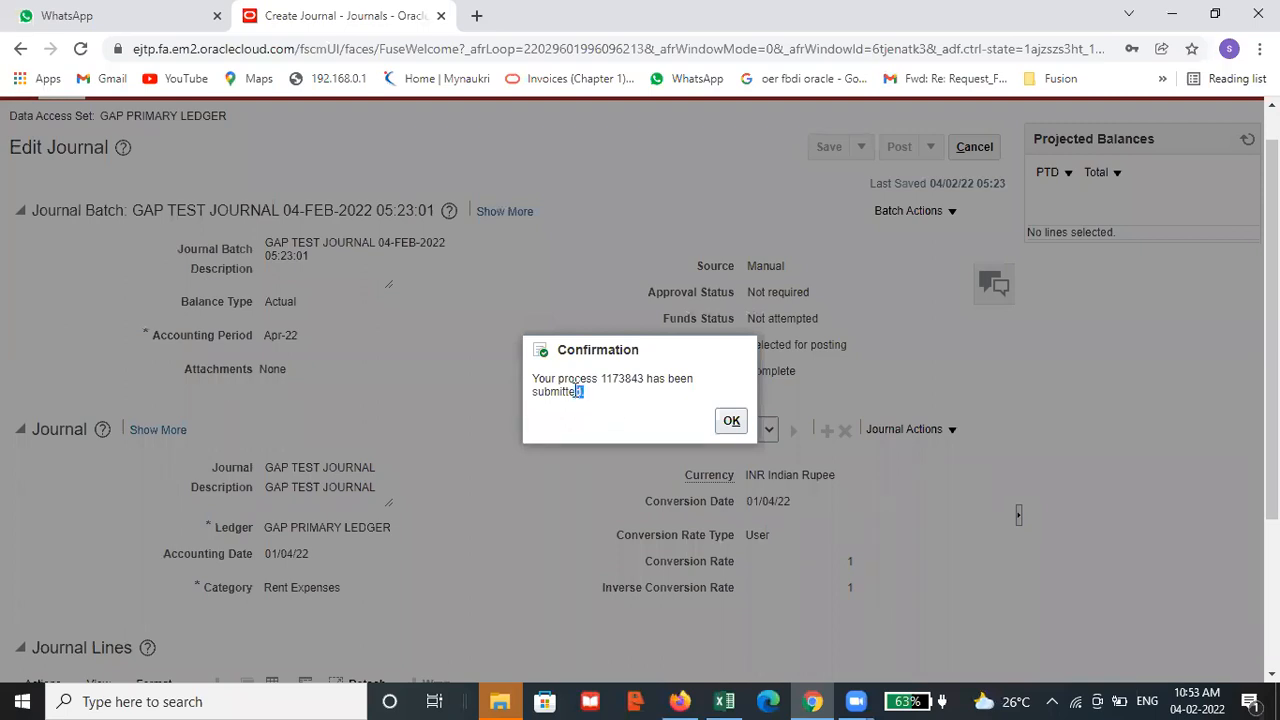
# Highlight the process number in the posting confirmation, then acknowledge it and close the journal
pyautogui.click(639, 378)
pyautogui.moveTo(642, 378); pyautogui.dragTo(600, 379)
pyautogui.click(642, 378)
pyautogui.click(731, 422)
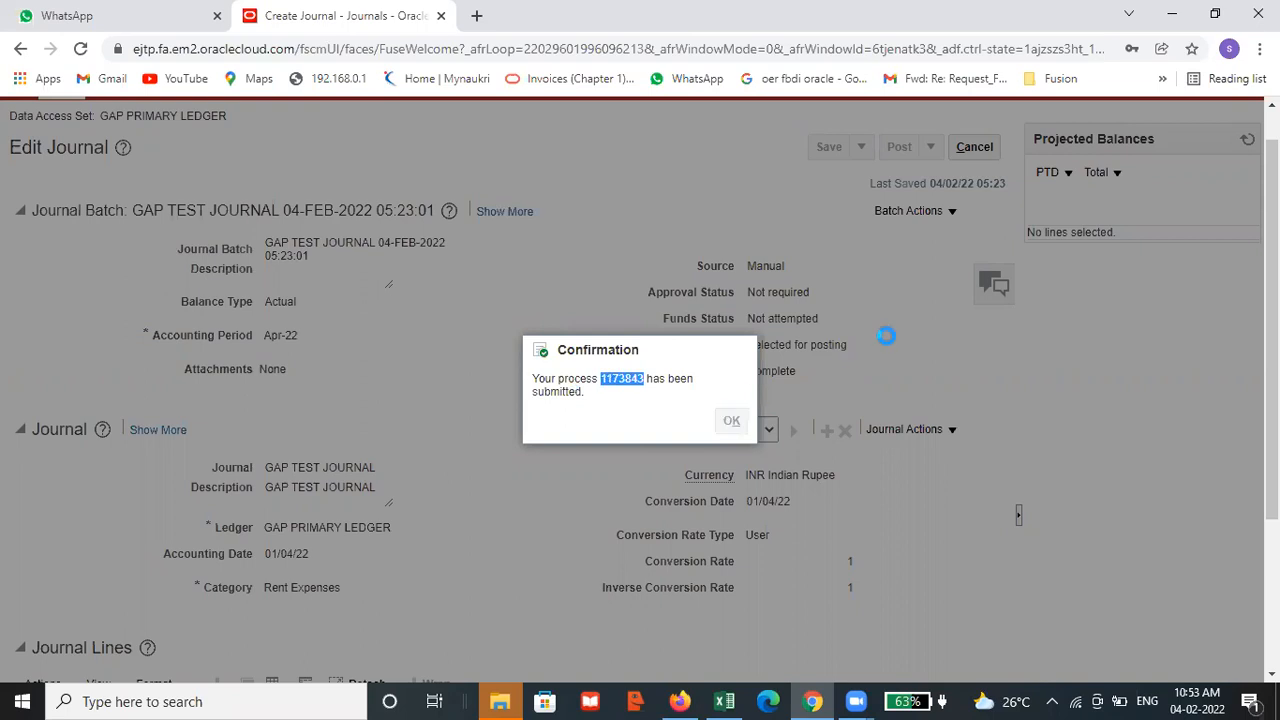
pyautogui.scroll(2, 1027, 281)
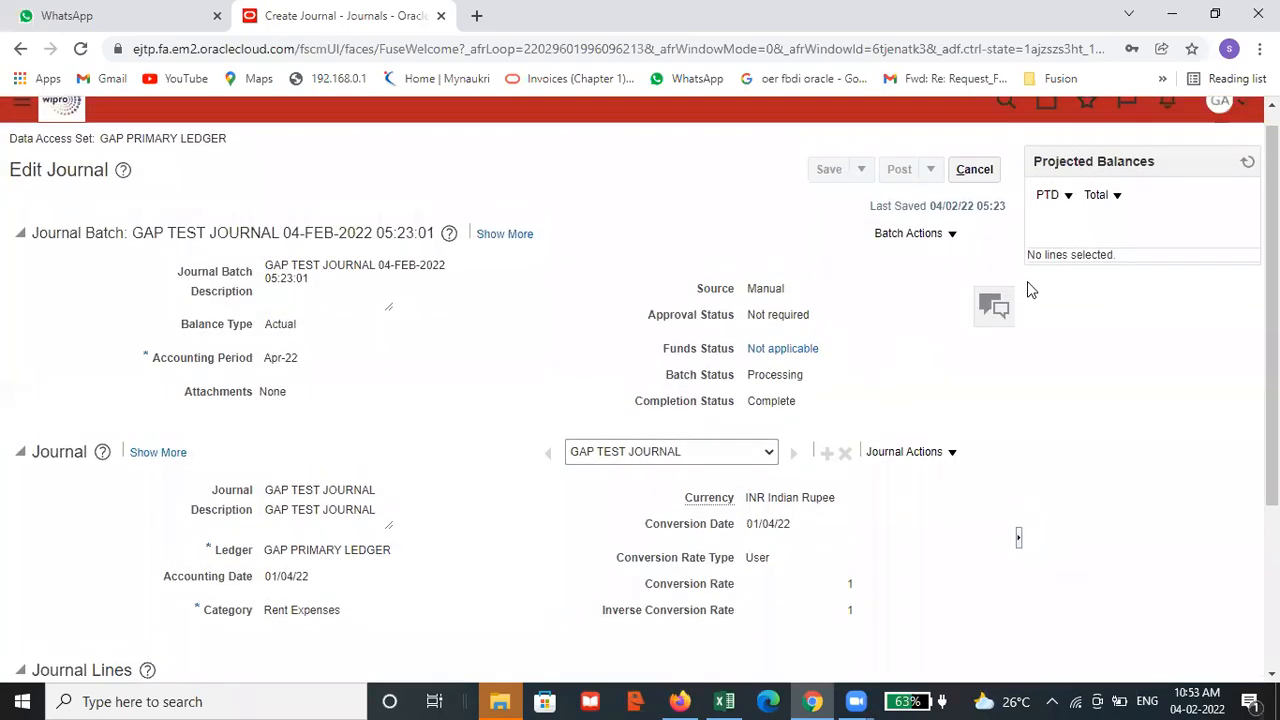
pyautogui.click(974, 190)
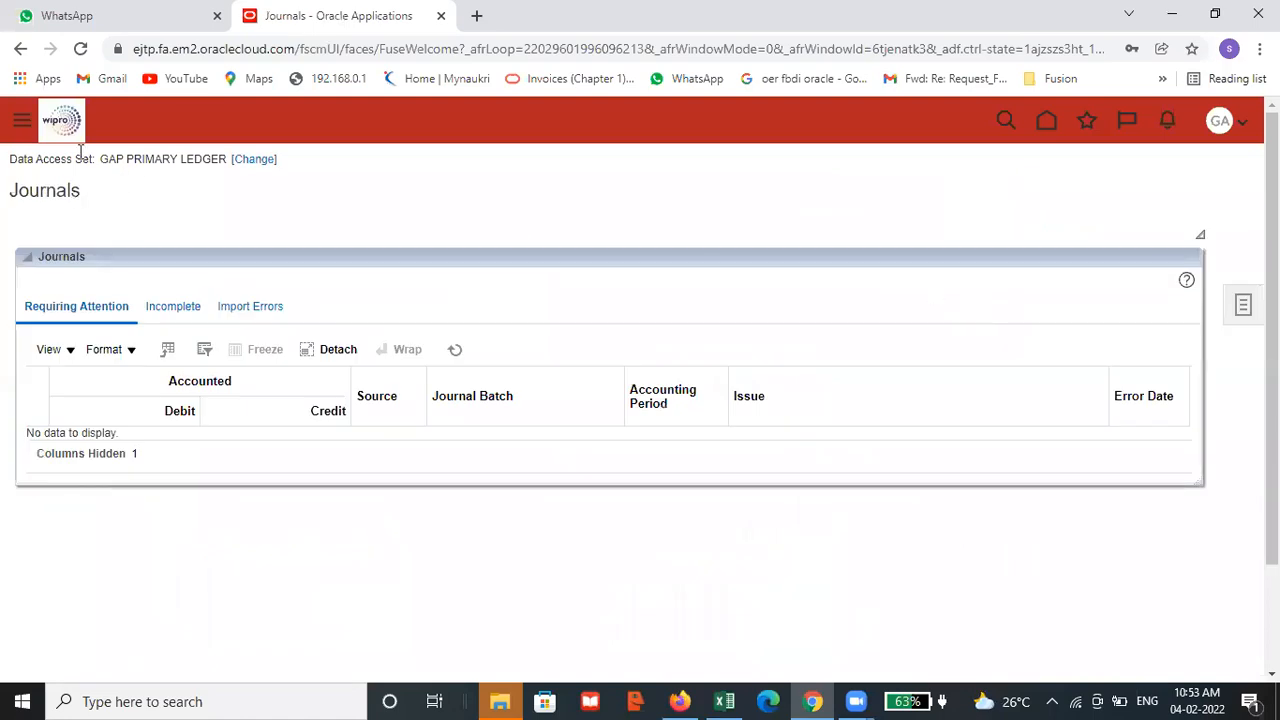
# Open Scheduled Processes and refresh the list to check the status of Post Journals for Single Ledger
pyautogui.click(21, 125)
pyautogui.scroll(-5, 300, 420)
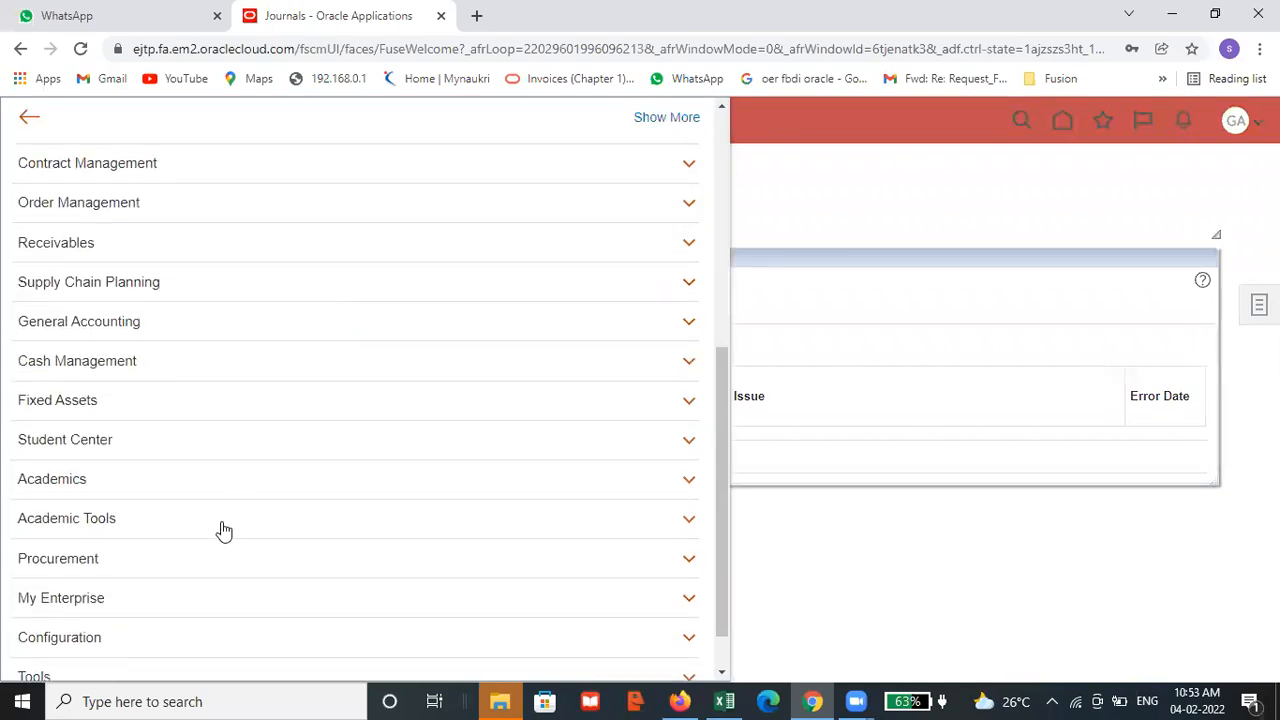
pyautogui.scroll(-1, 223, 529)
pyautogui.click(28, 619)
pyautogui.scroll(-3, 373, 499)
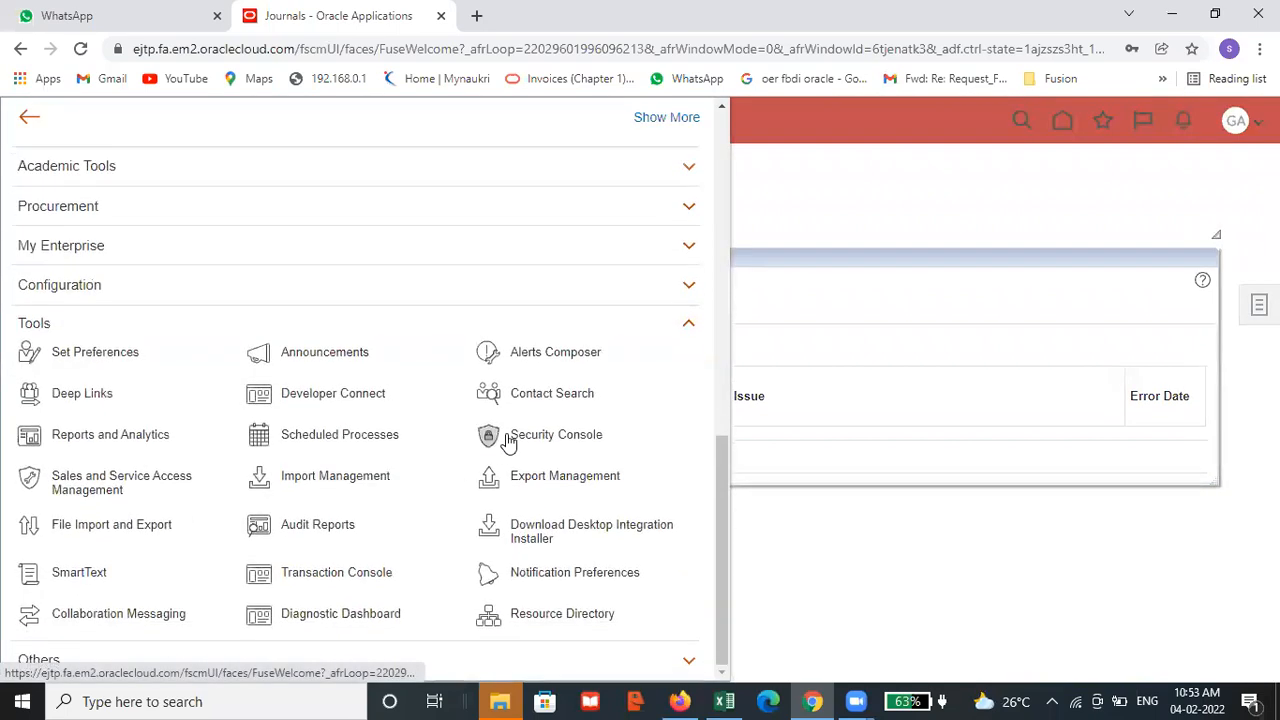
pyautogui.click(351, 437)
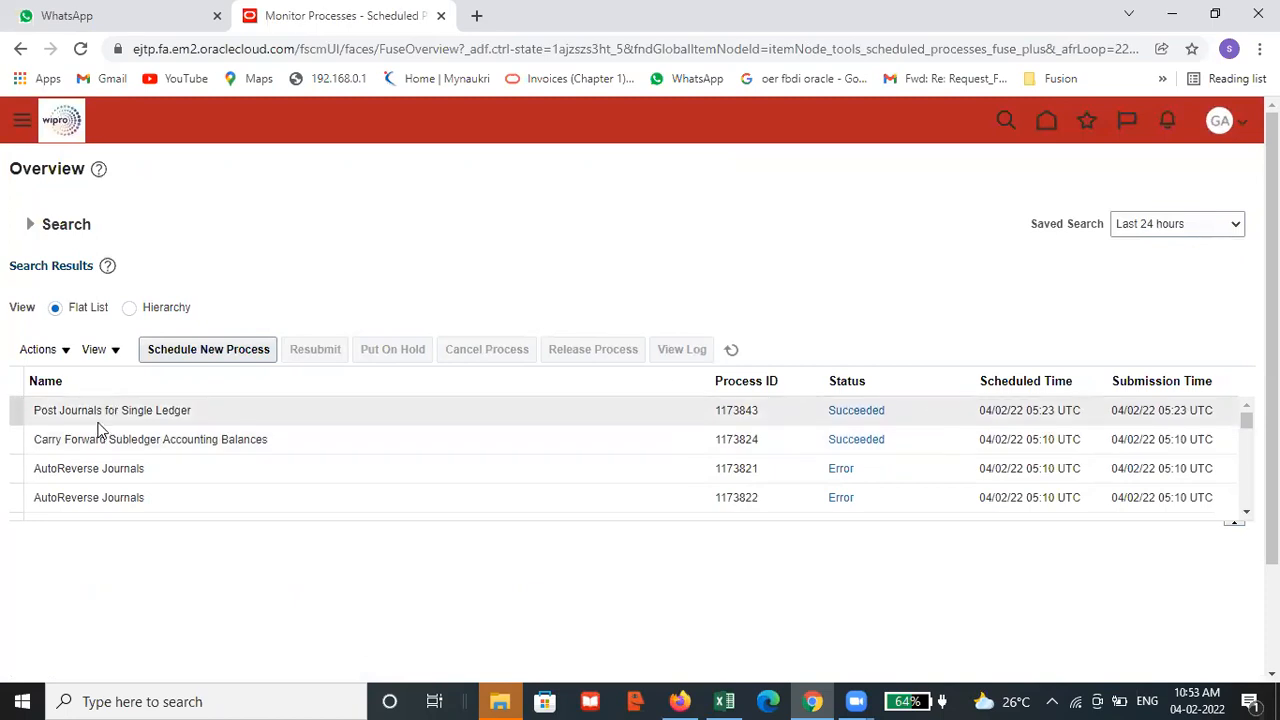
pyautogui.click(731, 349)
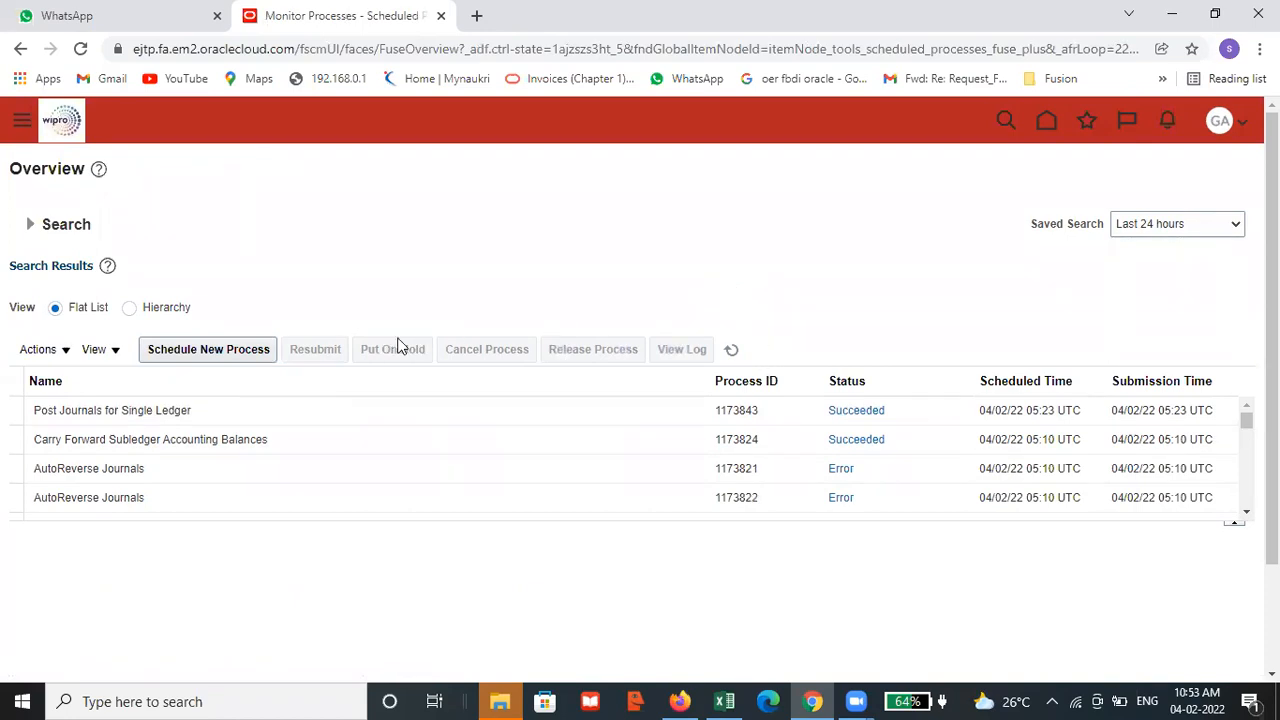
# Return to the General Accounting Journals work area and open Manage Journals
pyautogui.click(1050, 118)
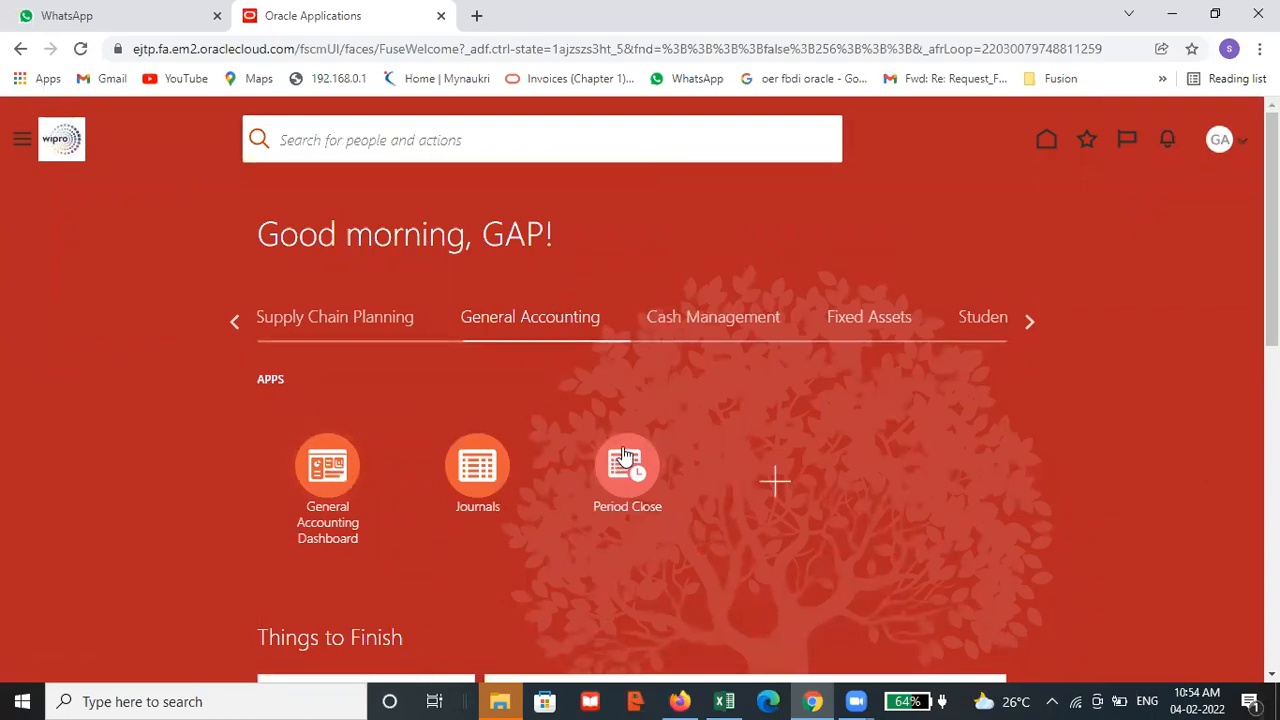
pyautogui.click(480, 468)
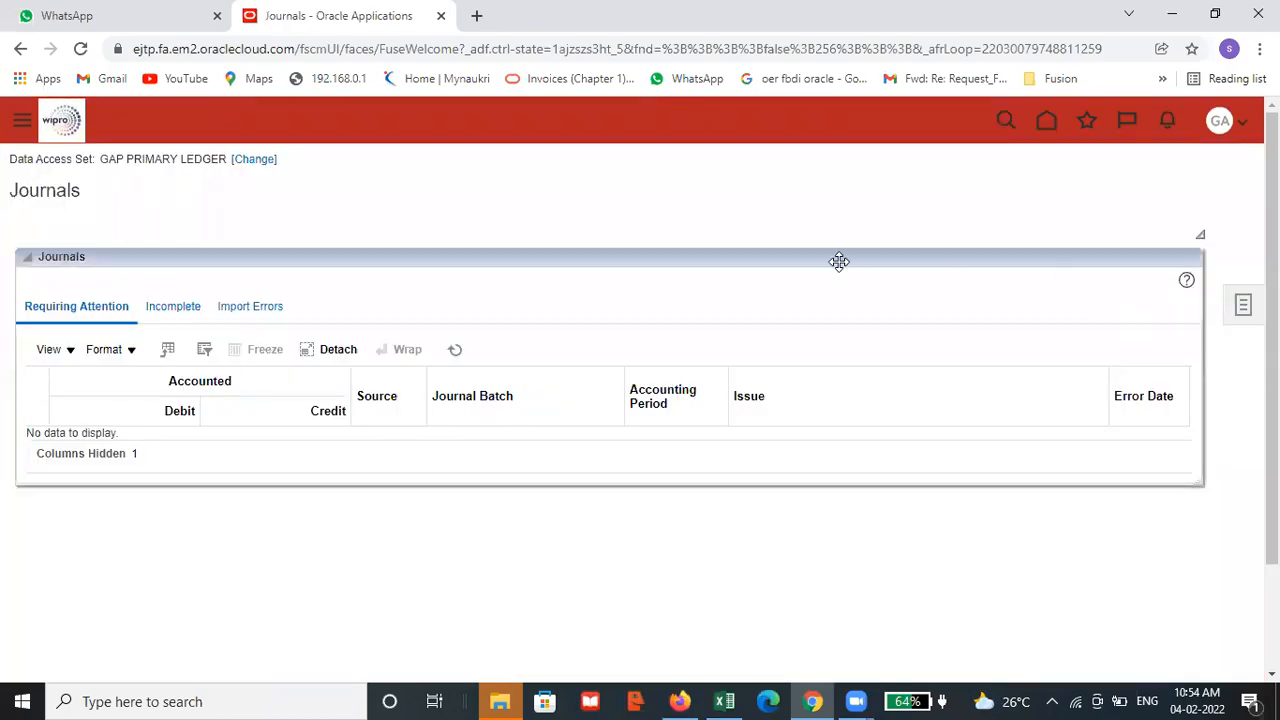
pyautogui.click(1245, 307)
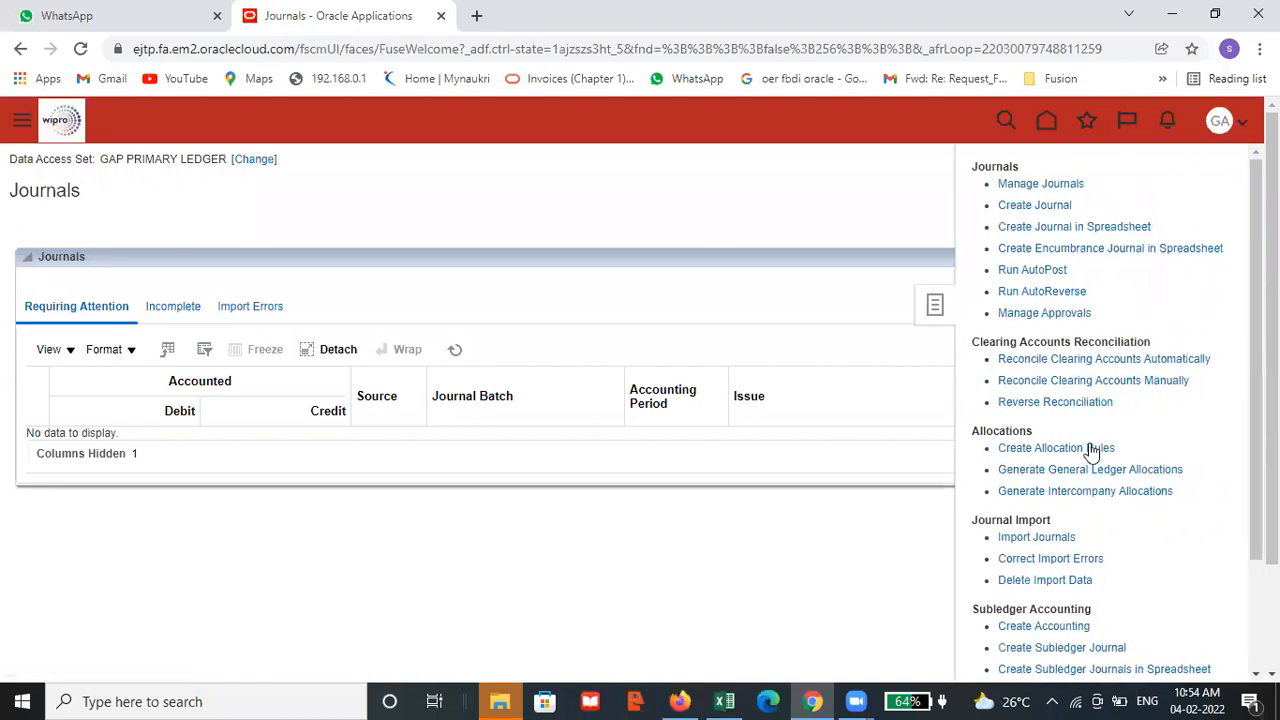
pyautogui.click(1066, 184)
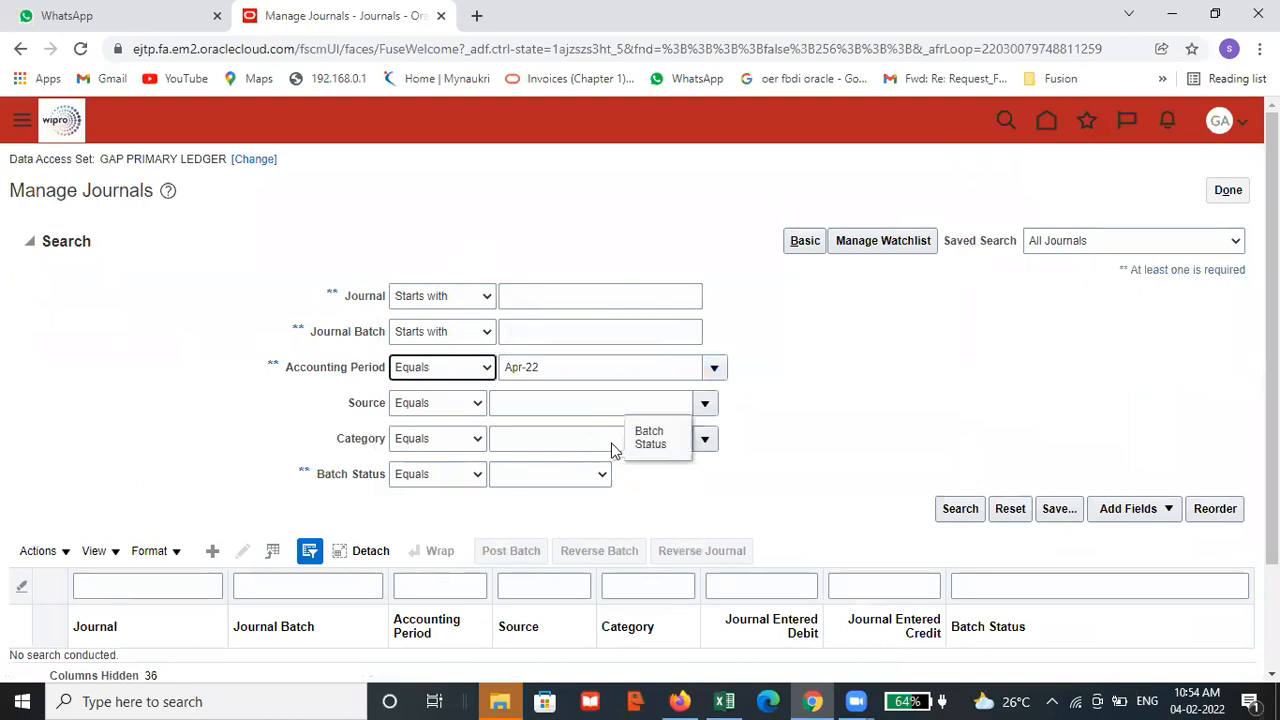
# Try to find the journal by searching for accounting period Feb-22
pyautogui.click(719, 368)
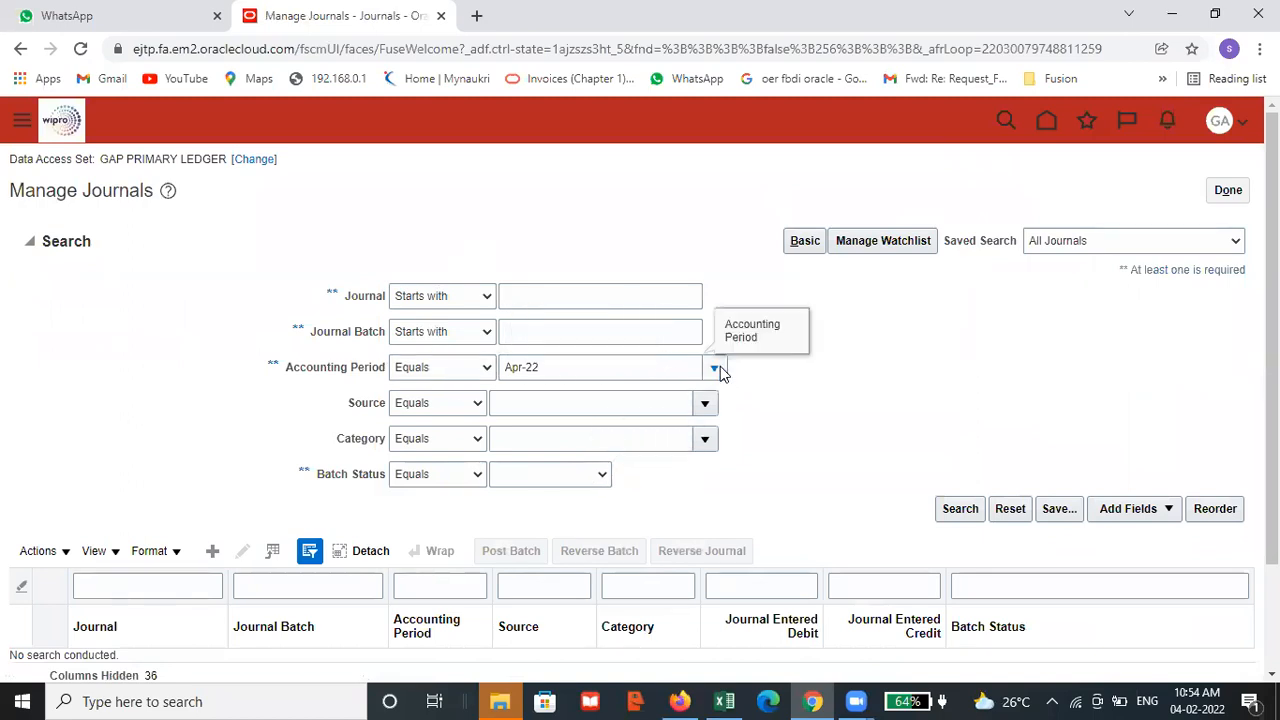
pyautogui.click(720, 366)
pyautogui.click(545, 522)
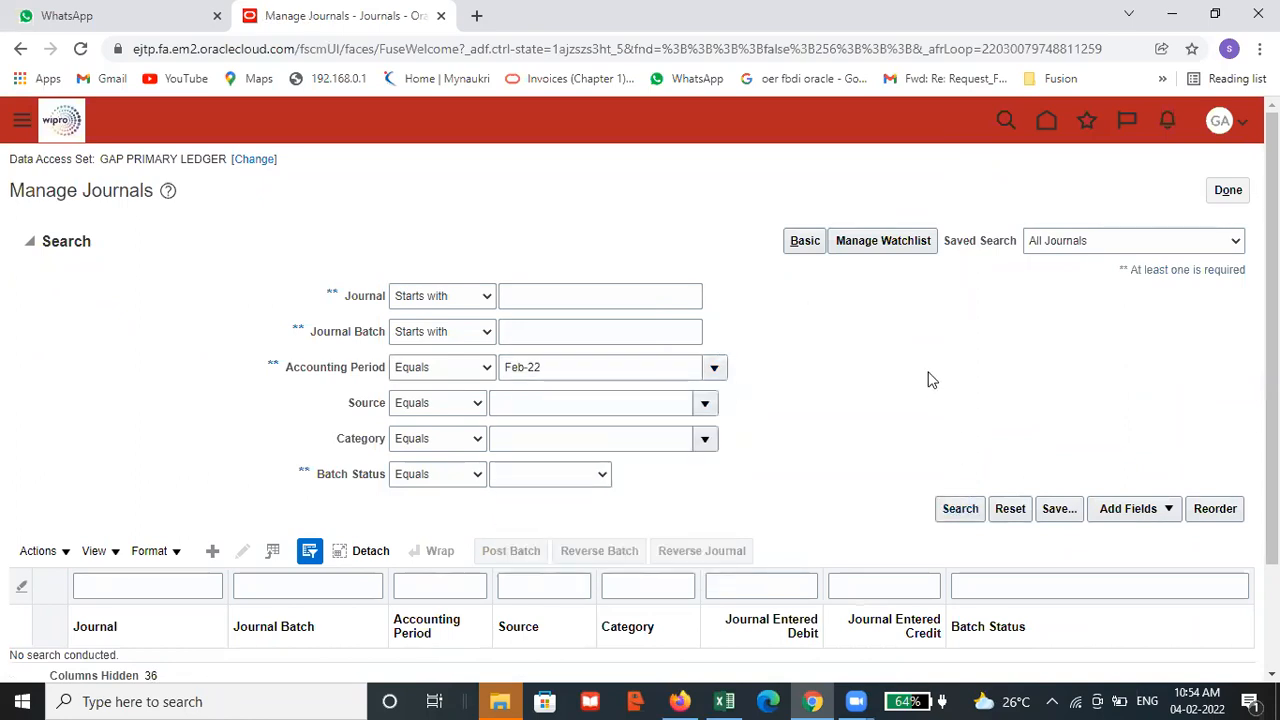
pyautogui.scroll(-2, 929, 380)
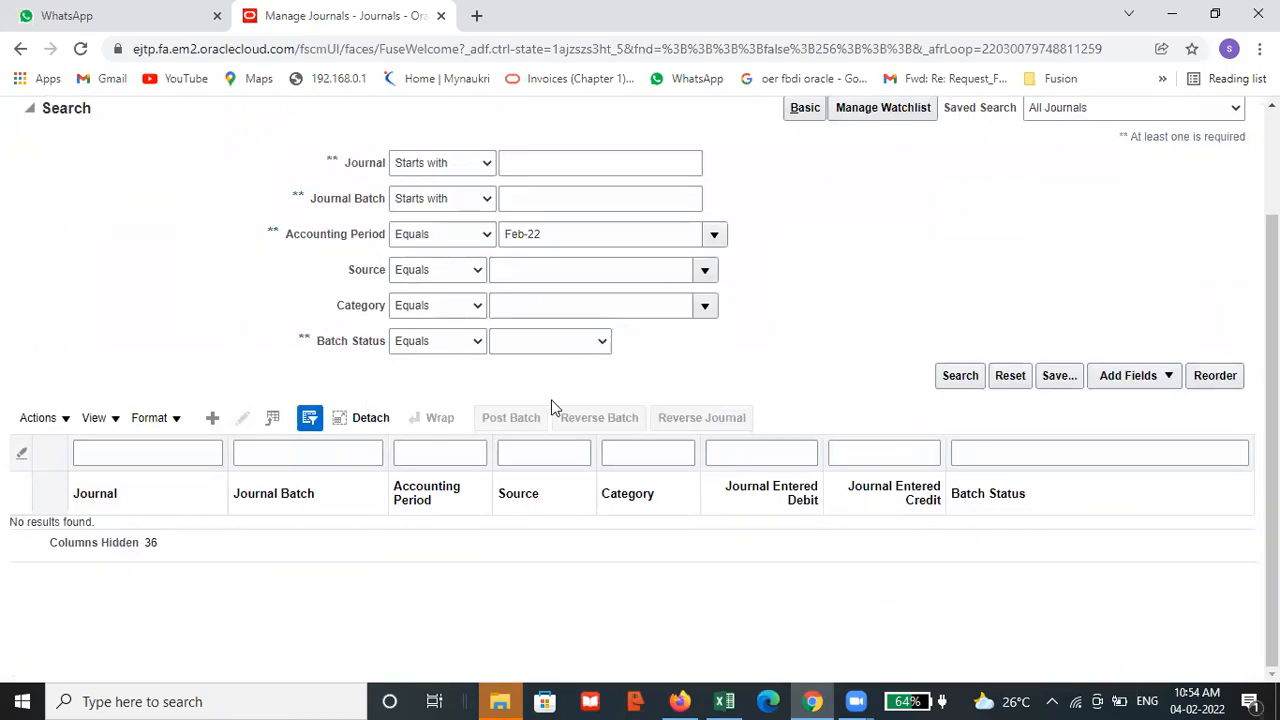
# Clear the accounting period, search for journals whose name starts with GAP, and open GAP TEST JOURNAL
pyautogui.click(571, 234)
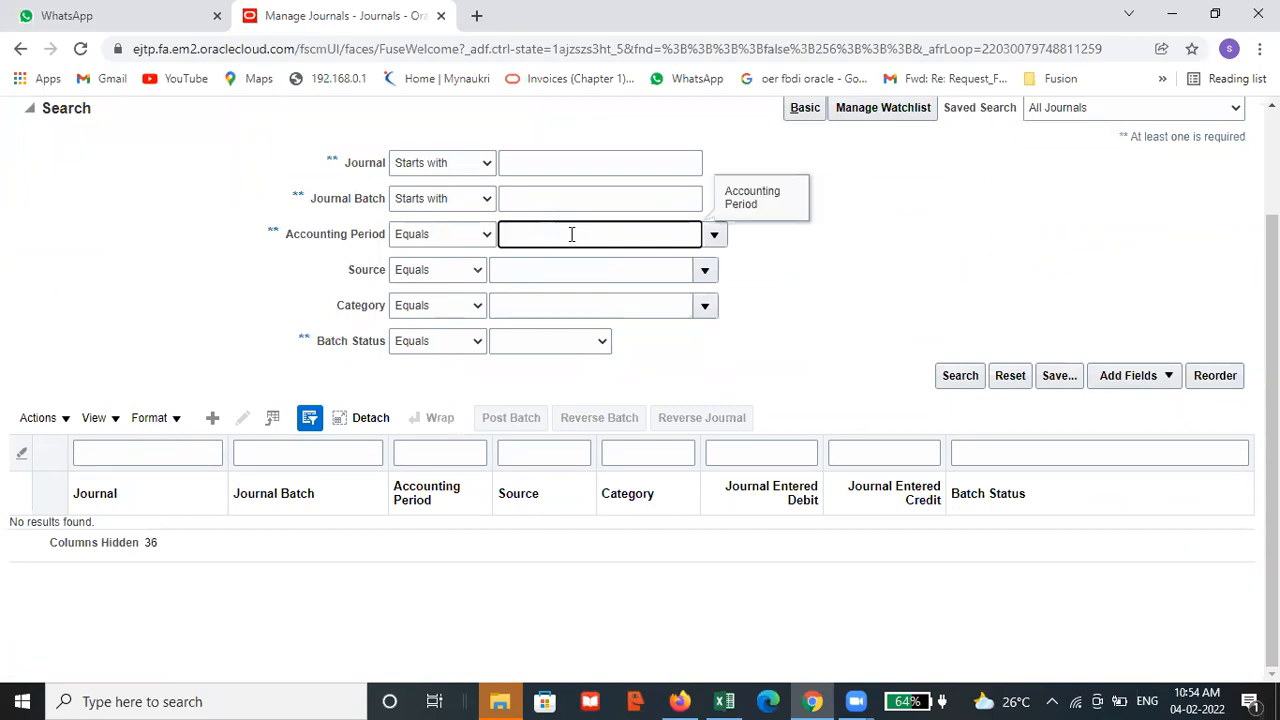
pyautogui.click(599, 166)
pyautogui.write('GAP')
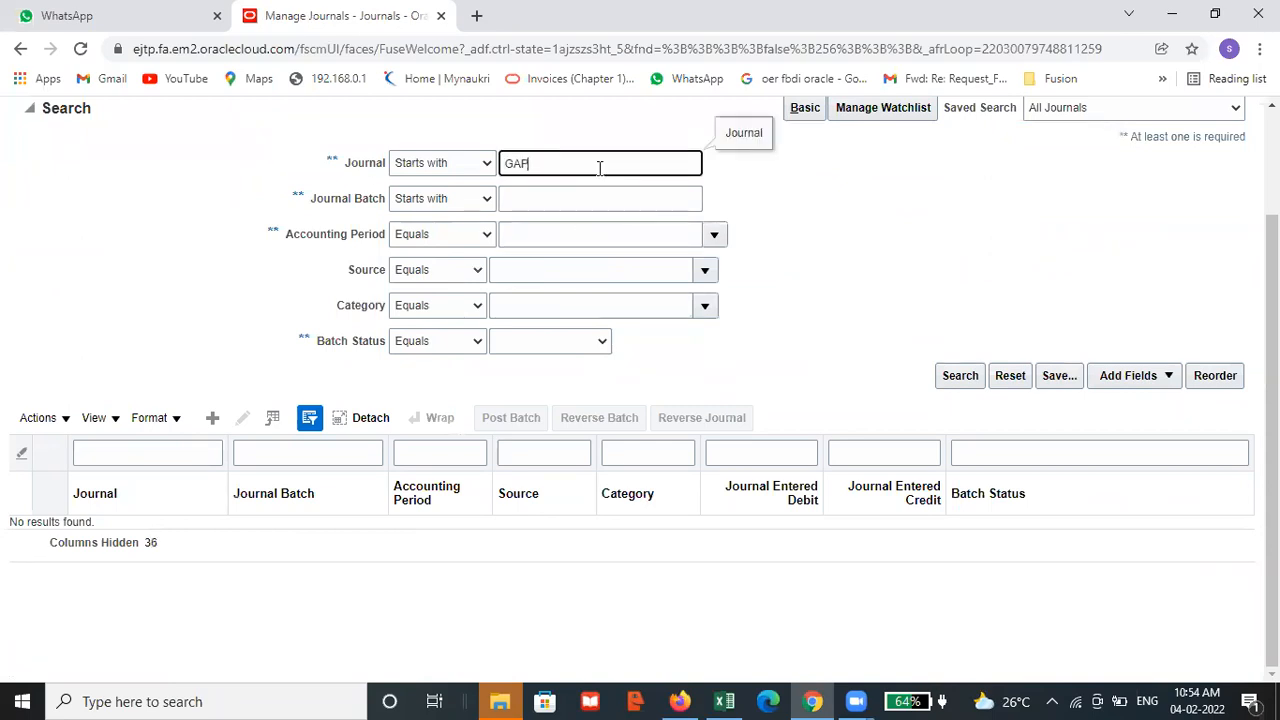
pyautogui.click(944, 383)
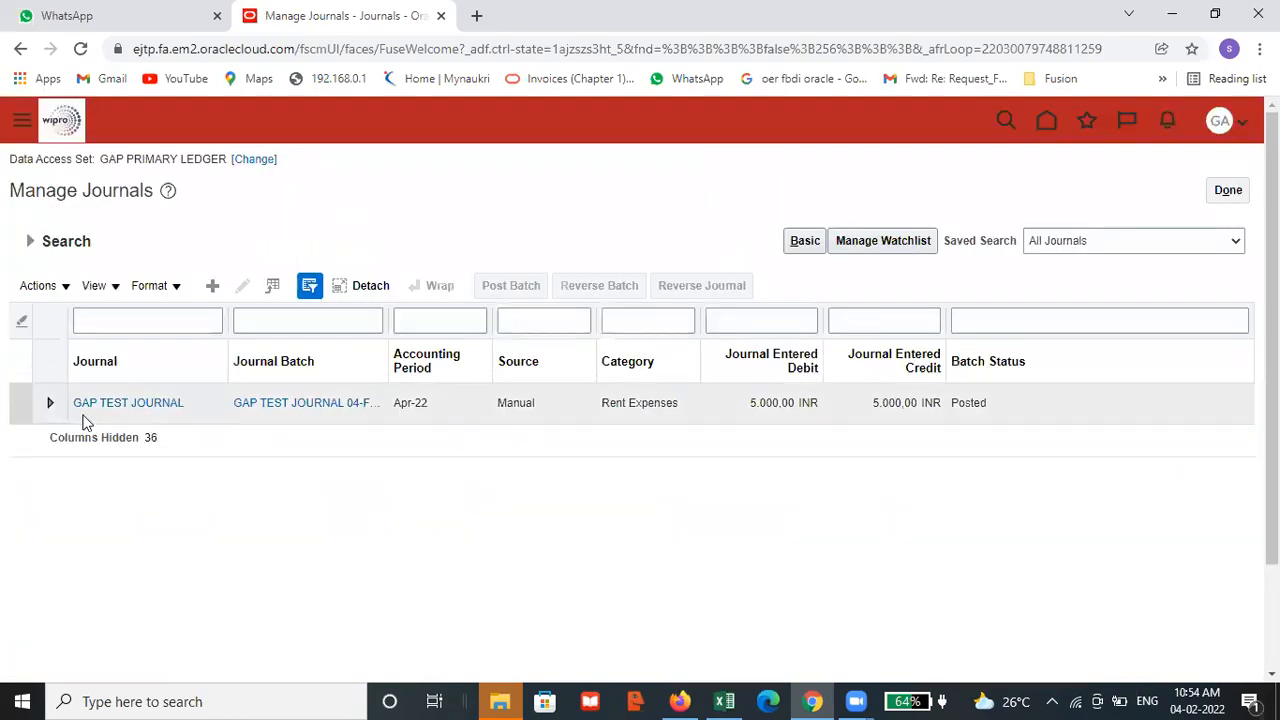
pyautogui.click(148, 410)
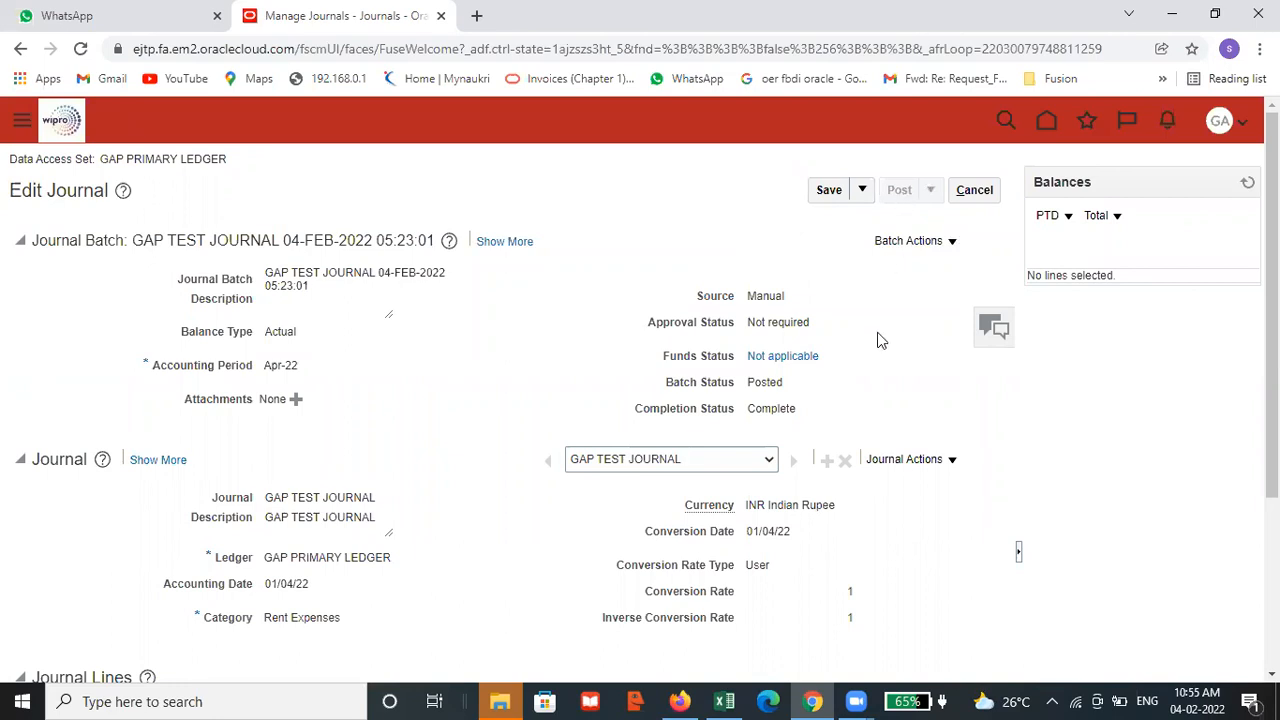
# Review the header and lines of the posted GAP TEST JOURNAL, then close it and leave Manage Journals
pyautogui.scroll(-3, 967, 450)
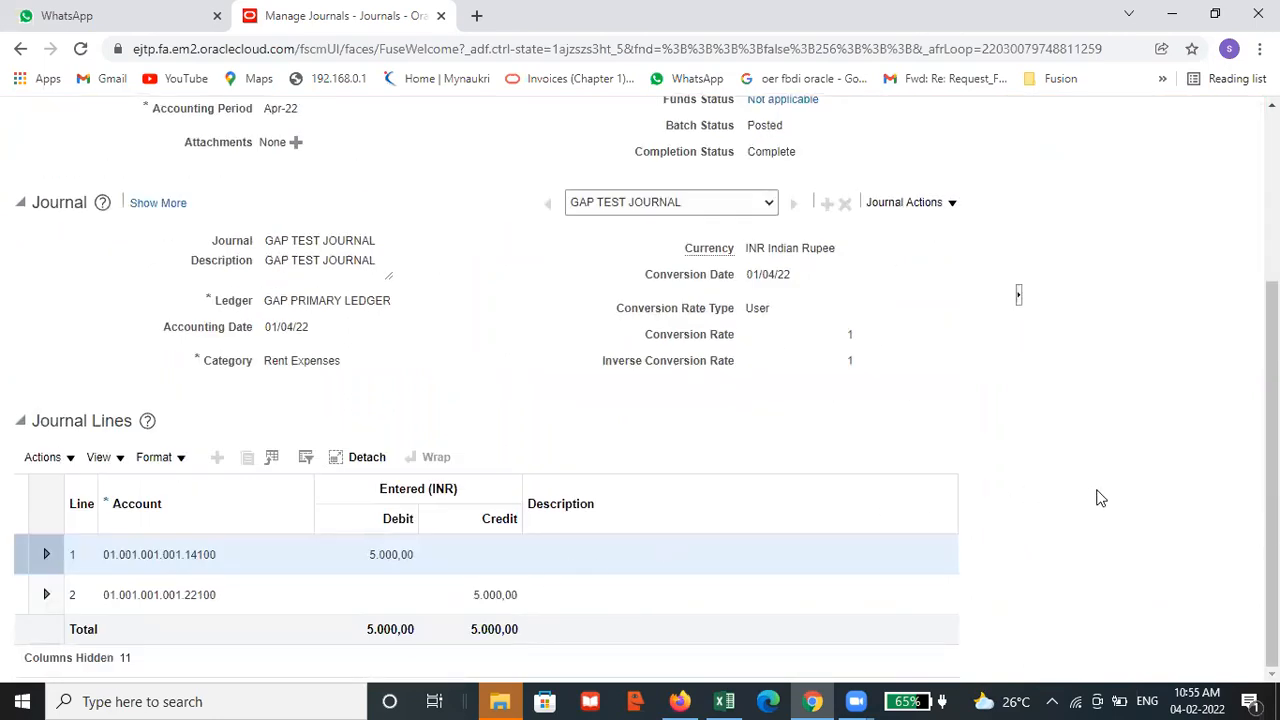
pyautogui.scroll(3, 1108, 498)
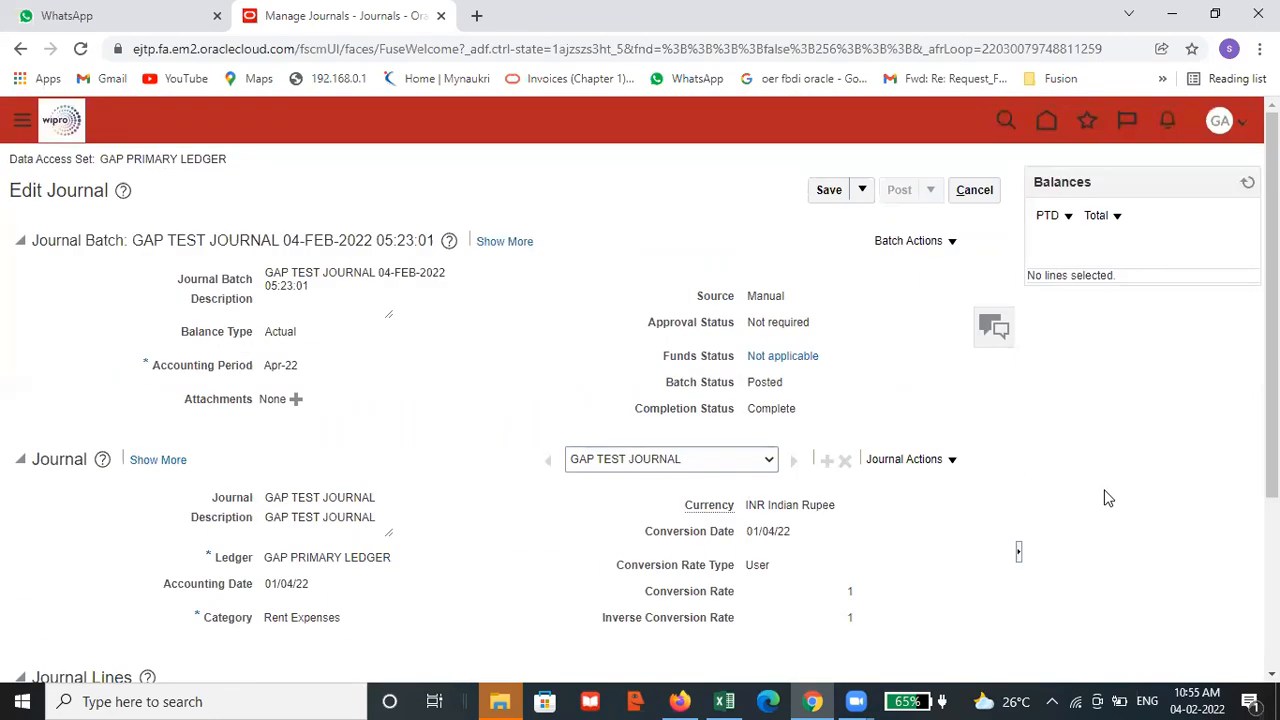
pyautogui.click(988, 192)
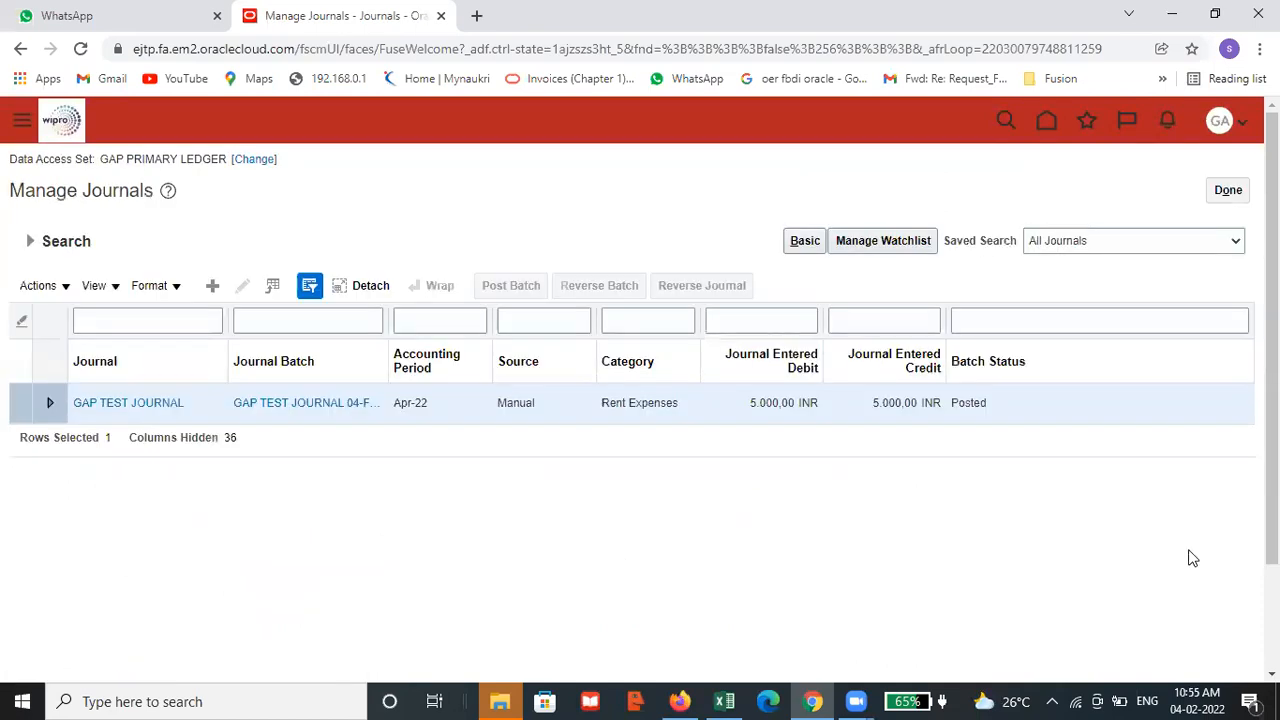
pyautogui.click(1226, 190)
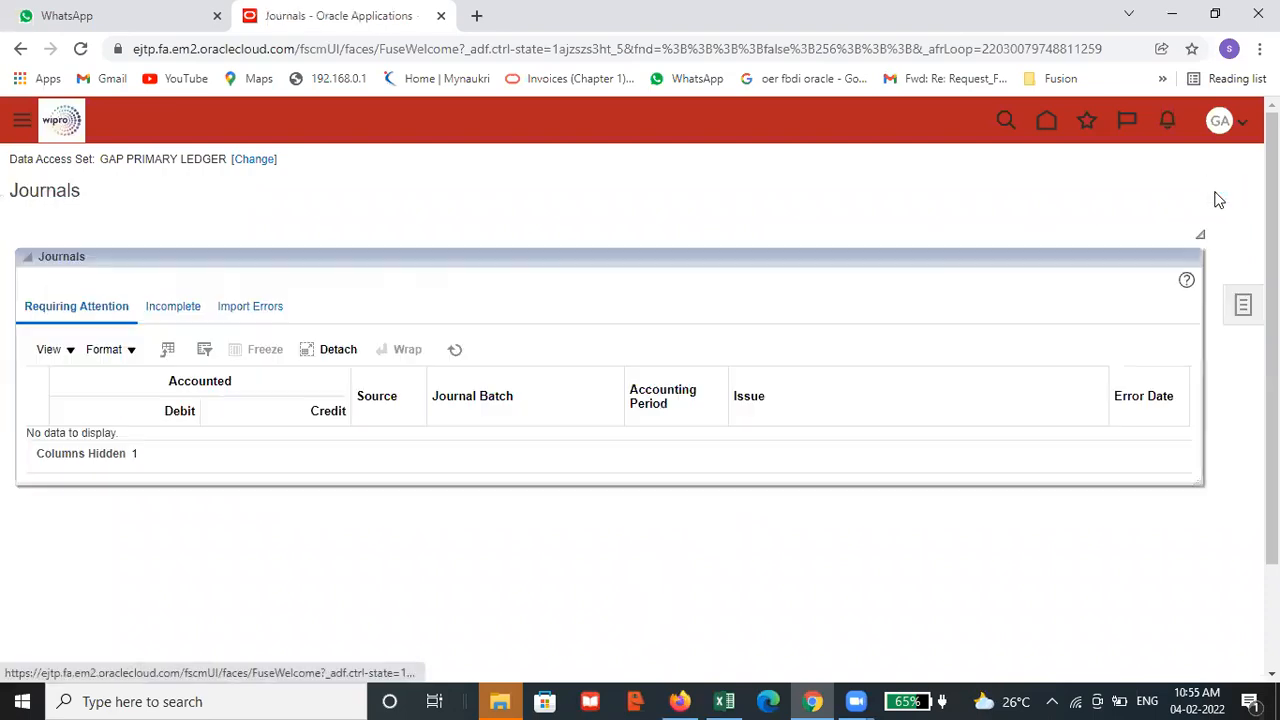
# Open a blank Create Journal form from the Journals tasks, look over its batch, journal and lines sections, and leave without saving
pyautogui.click(1244, 306)
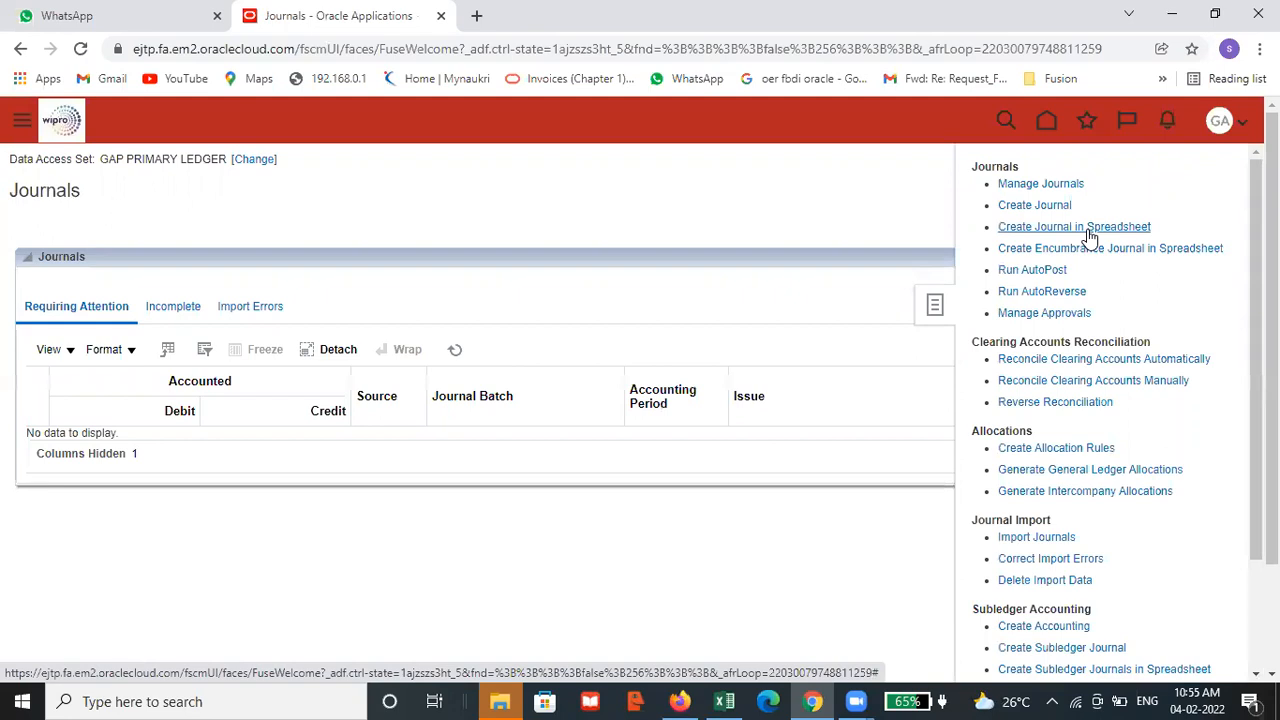
pyautogui.click(863, 220)
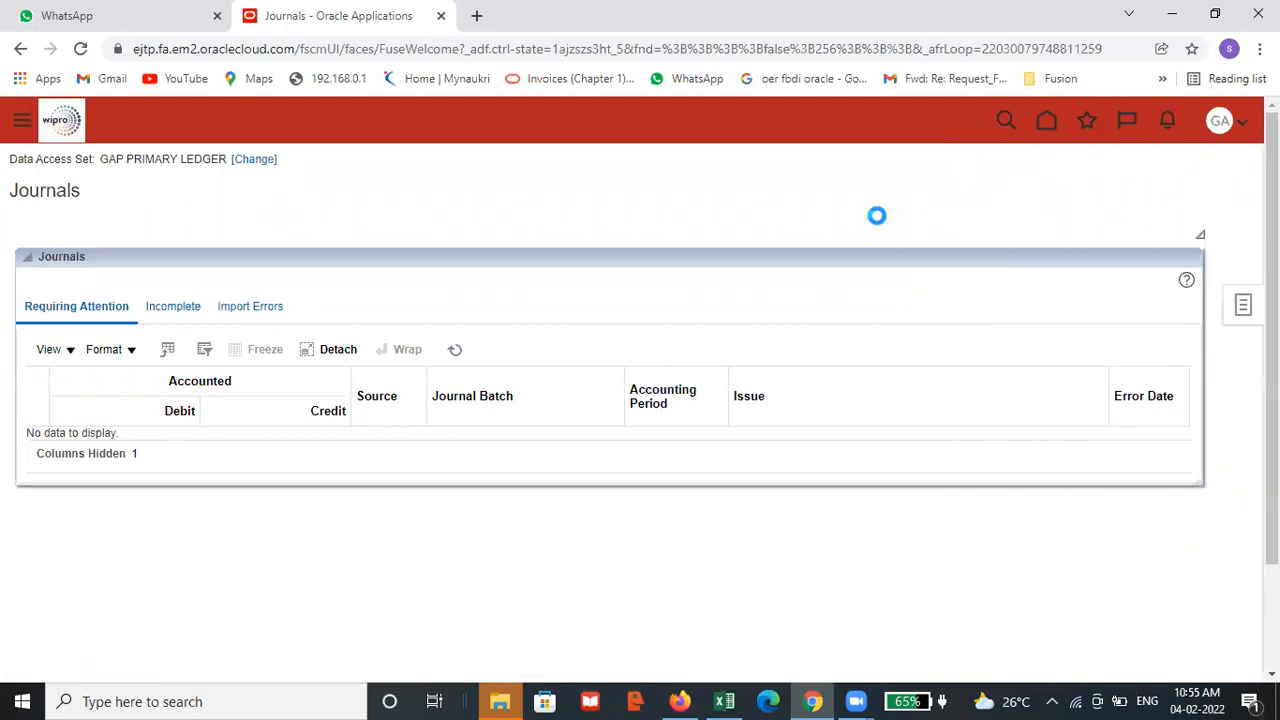
pyautogui.click(1240, 306)
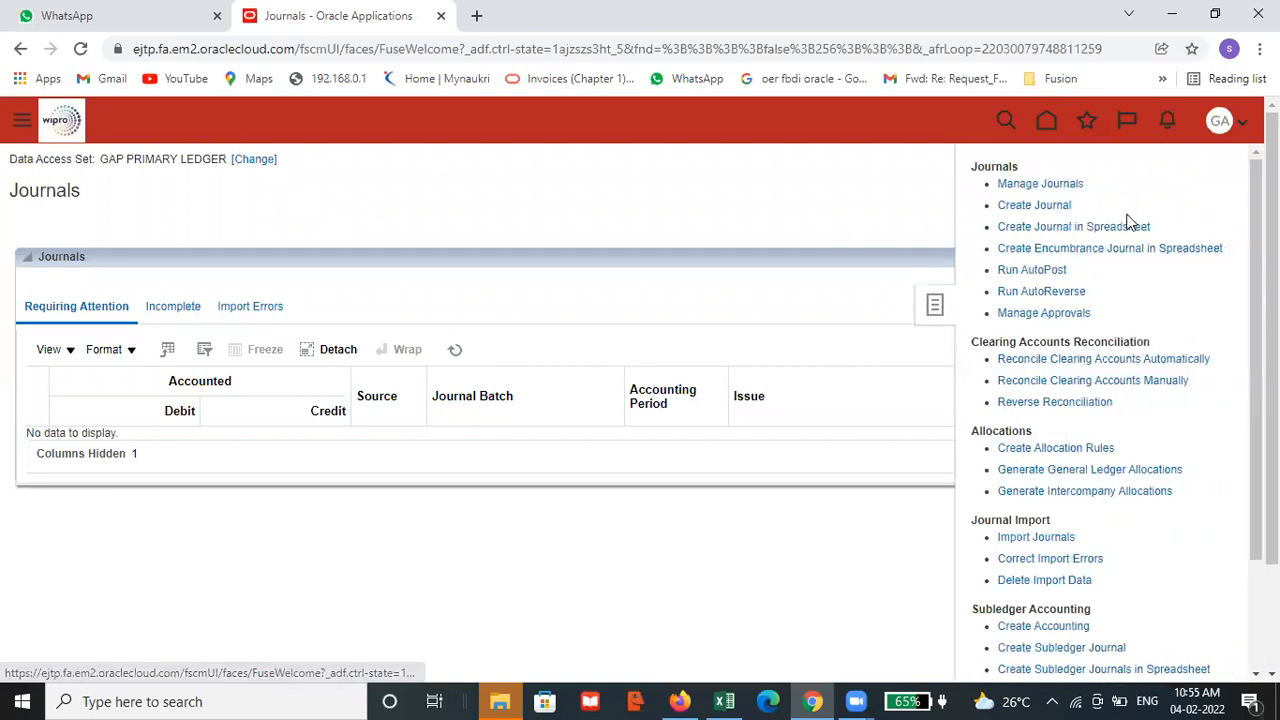
pyautogui.click(1040, 205)
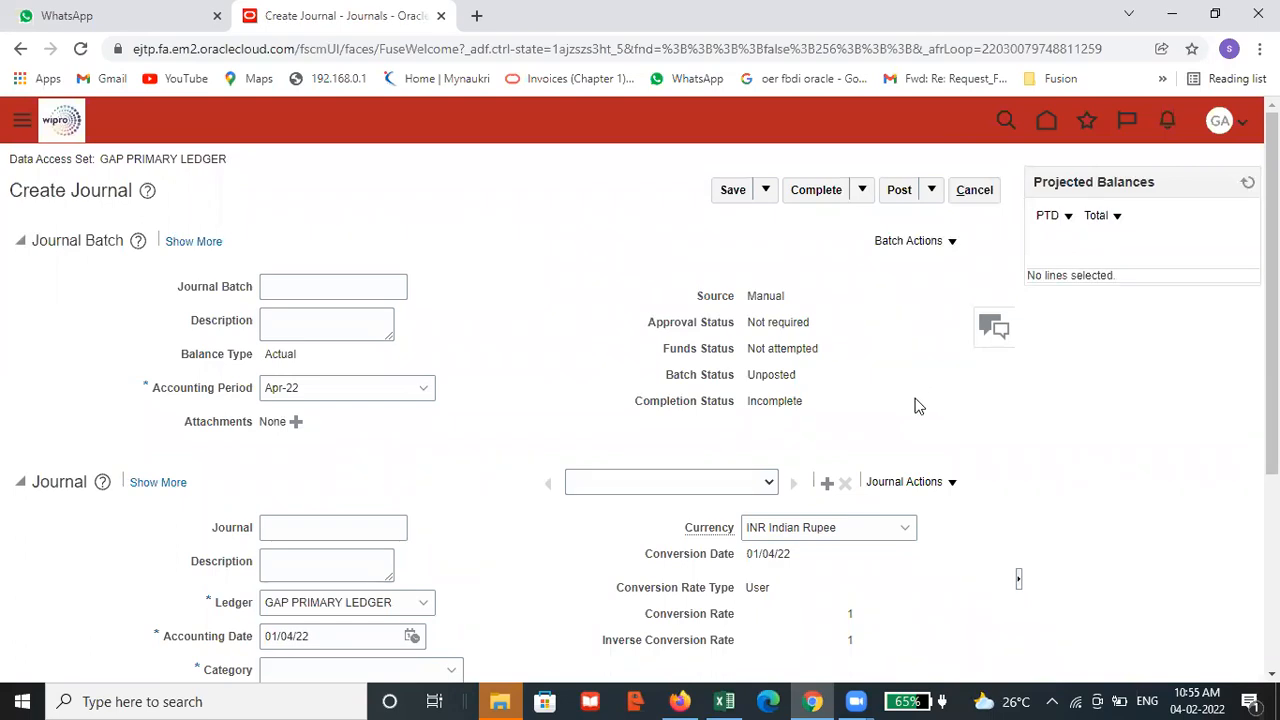
pyautogui.scroll(-2, 918, 405)
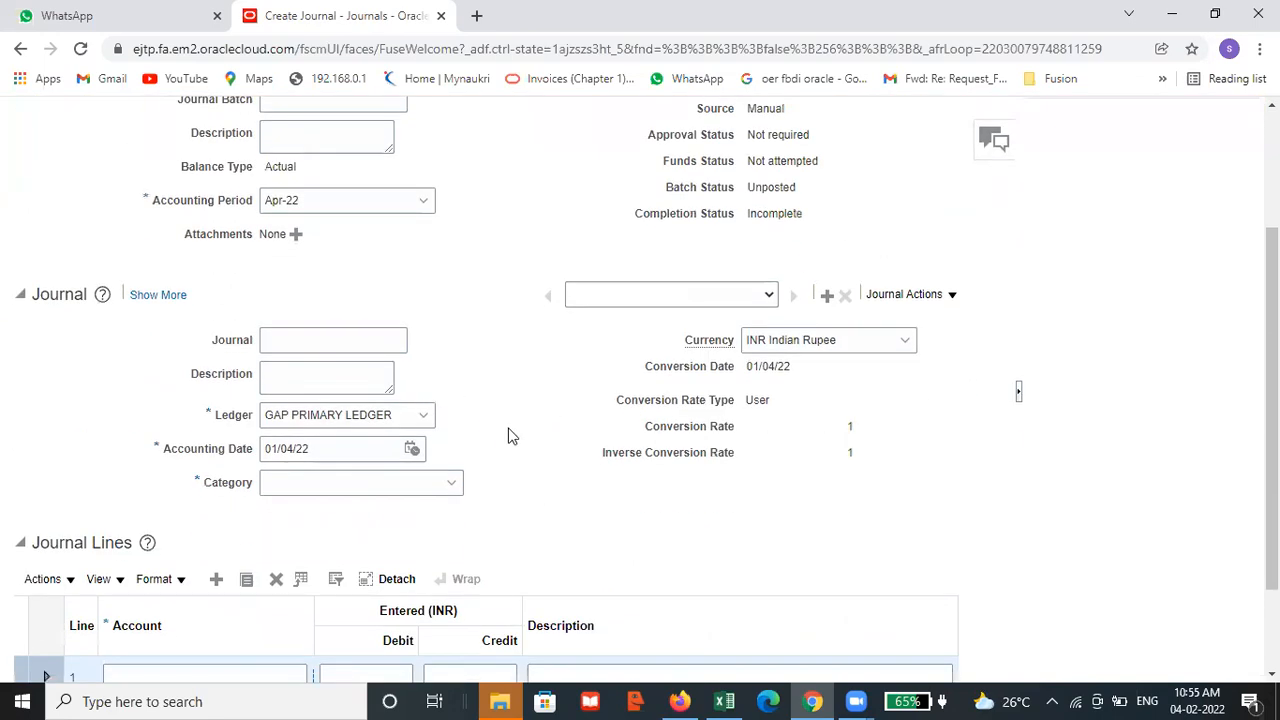
pyautogui.scroll(2, 508, 436)
pyautogui.scroll(-2, 510, 438)
pyautogui.scroll(2, 525, 456)
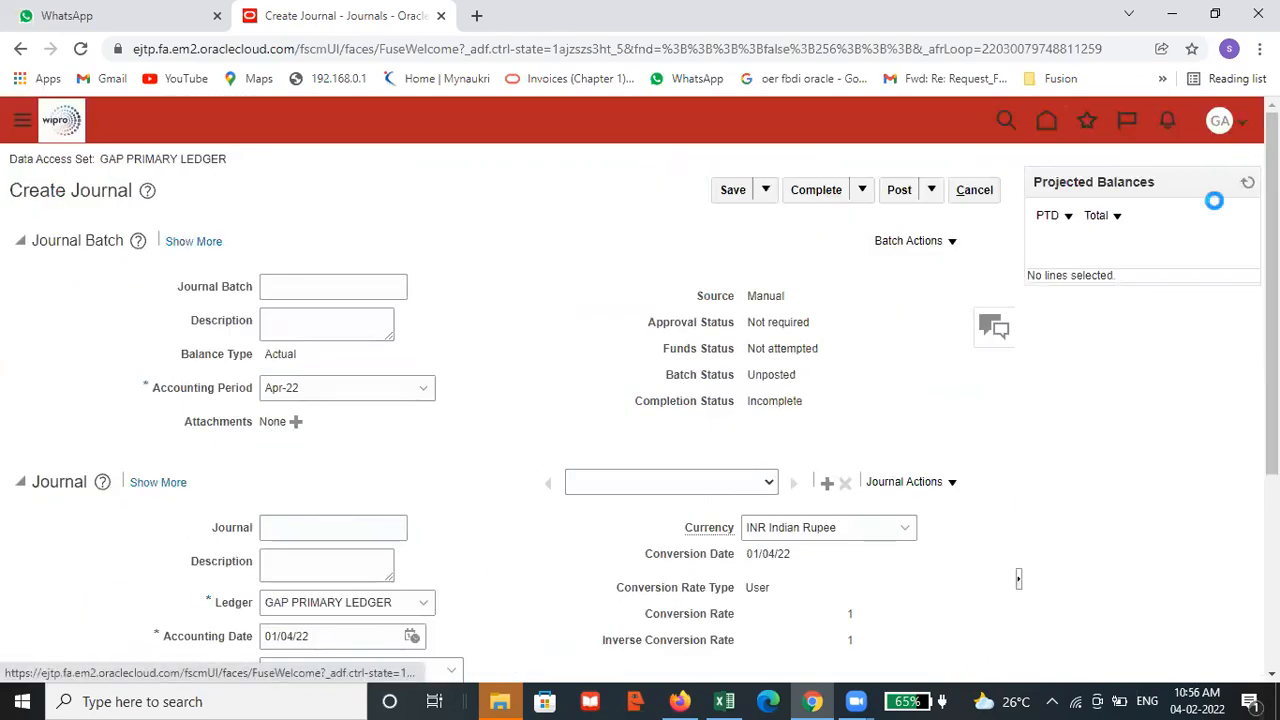
pyautogui.click(1224, 122)
pyautogui.click(870, 255)
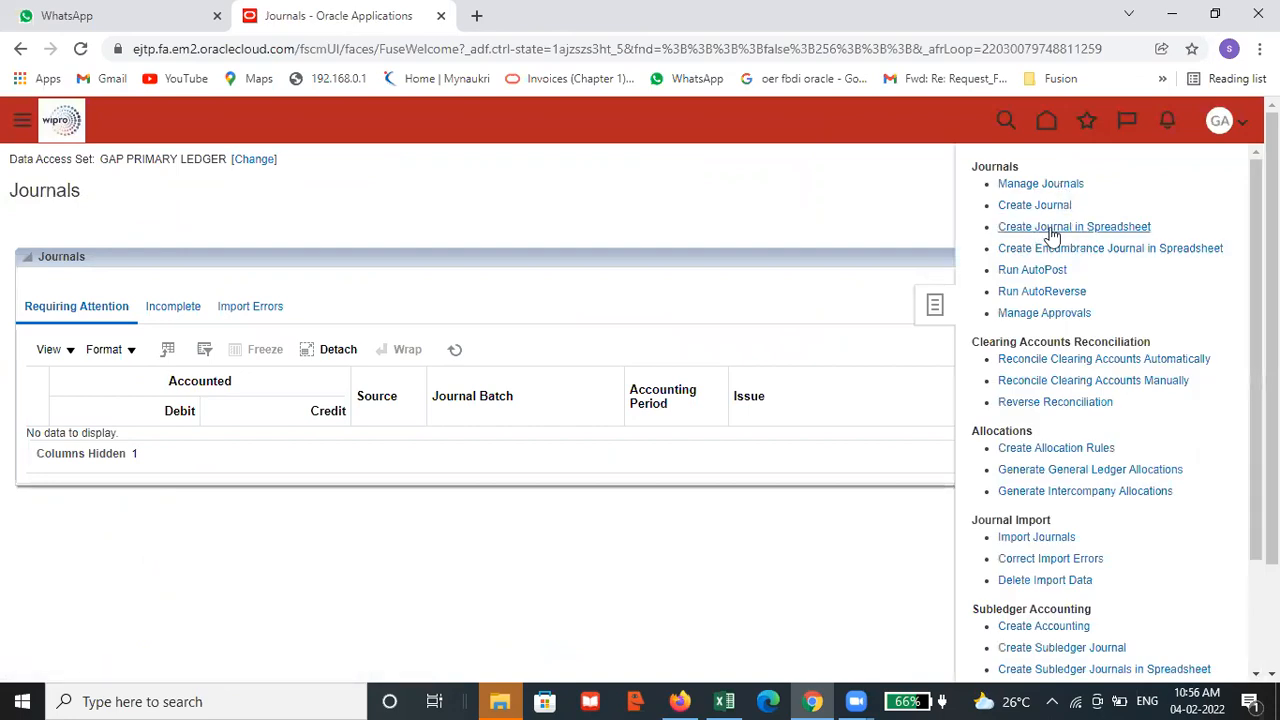
# Download the Create Journal in Spreadsheet workbook JournalEntry (3).xlsx, open it in Excel and enable editing
pyautogui.click(1066, 228)
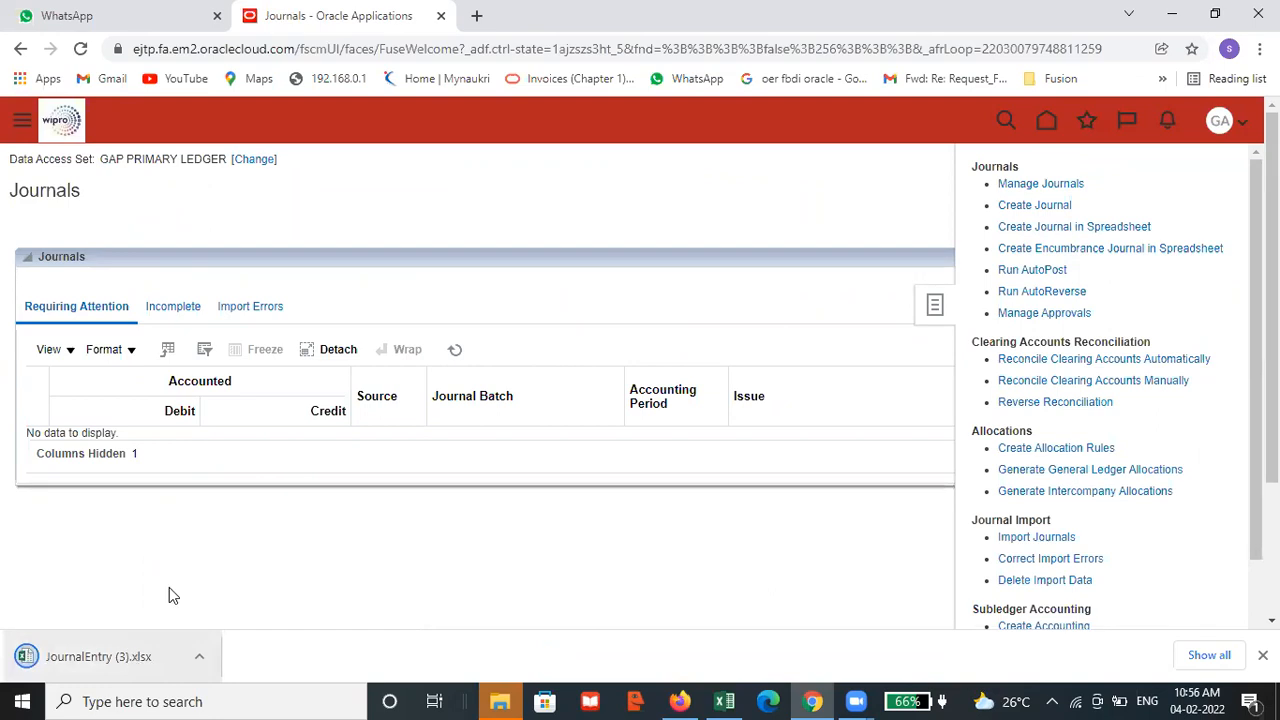
pyautogui.click(199, 656)
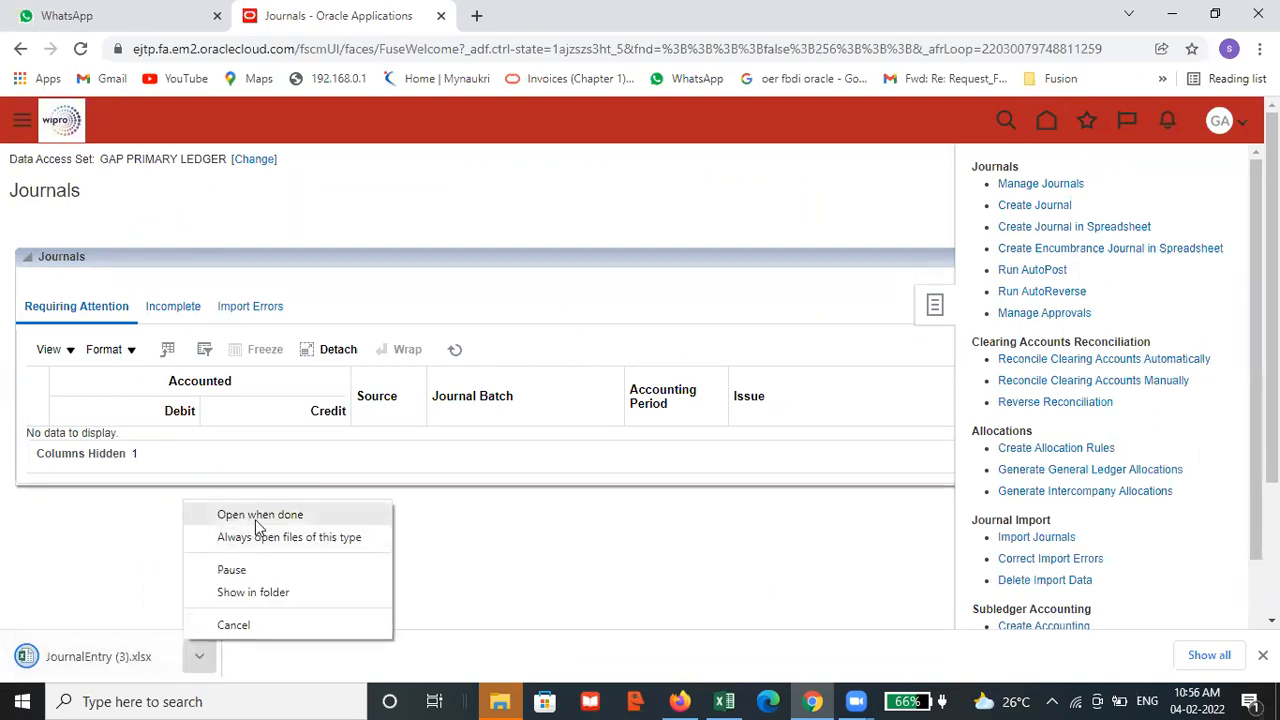
pyautogui.click(265, 518)
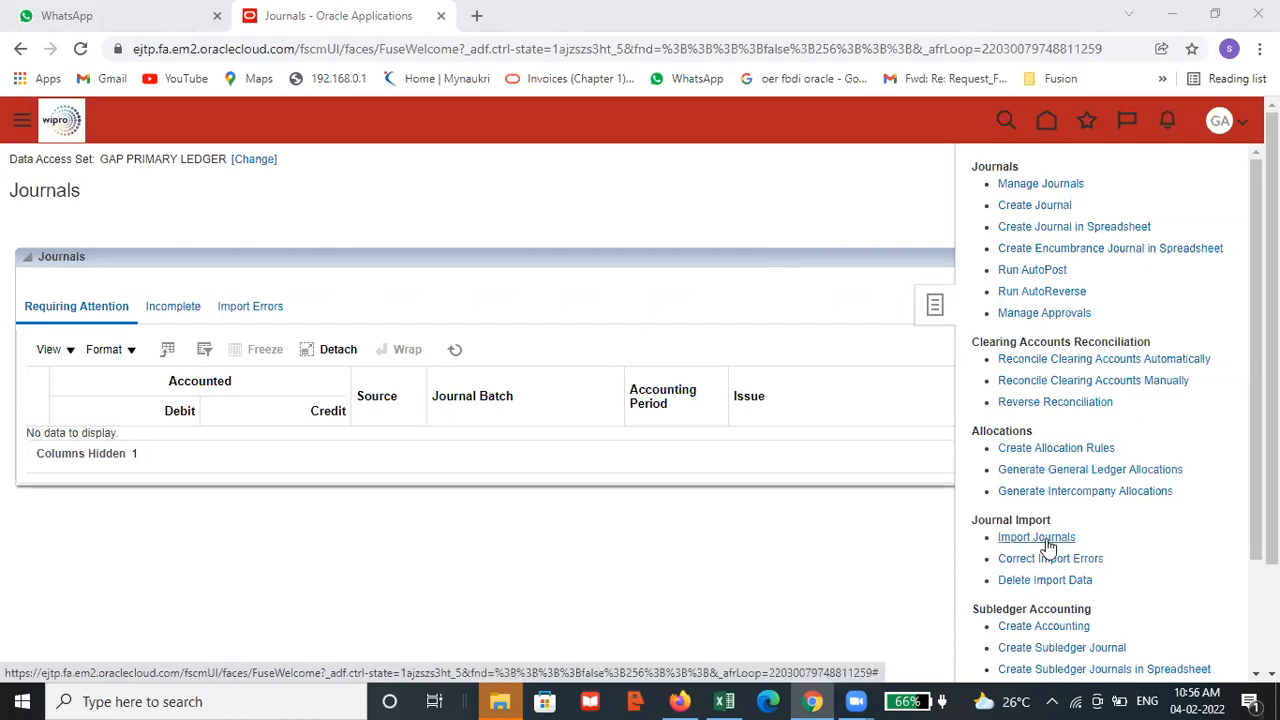
pyautogui.hotkey('alt', 'Tab')
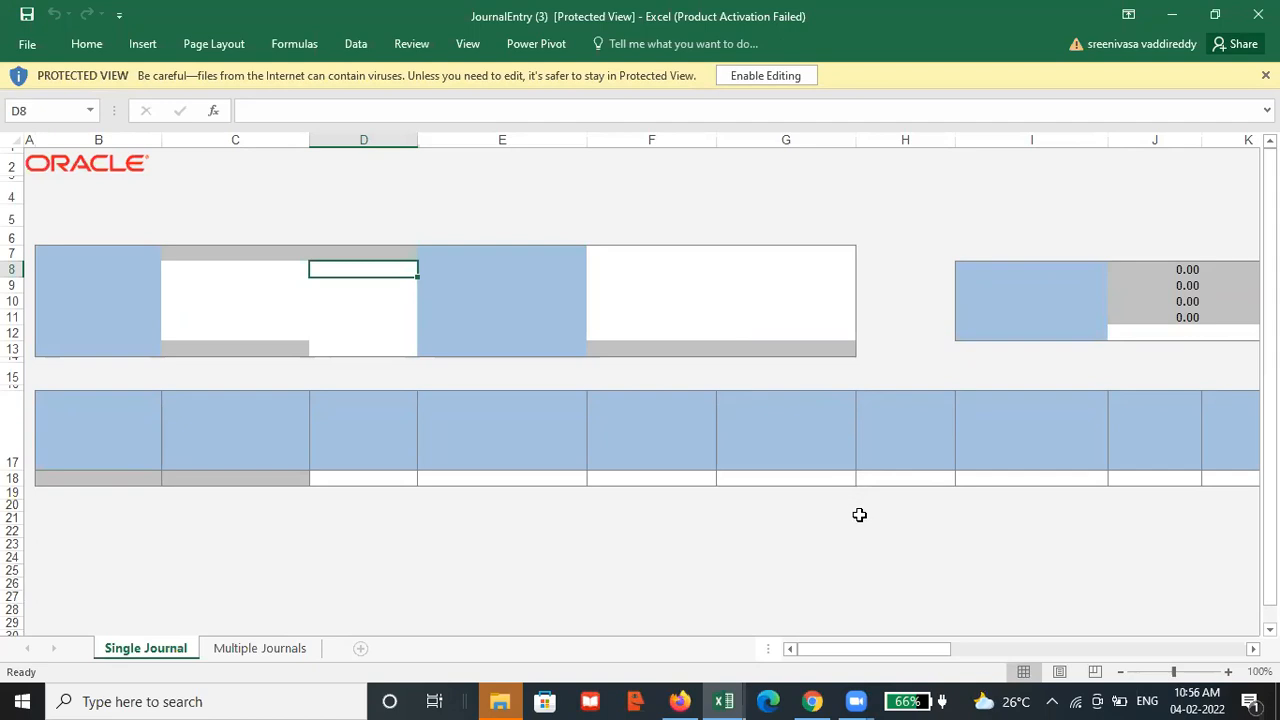
pyautogui.click(773, 80)
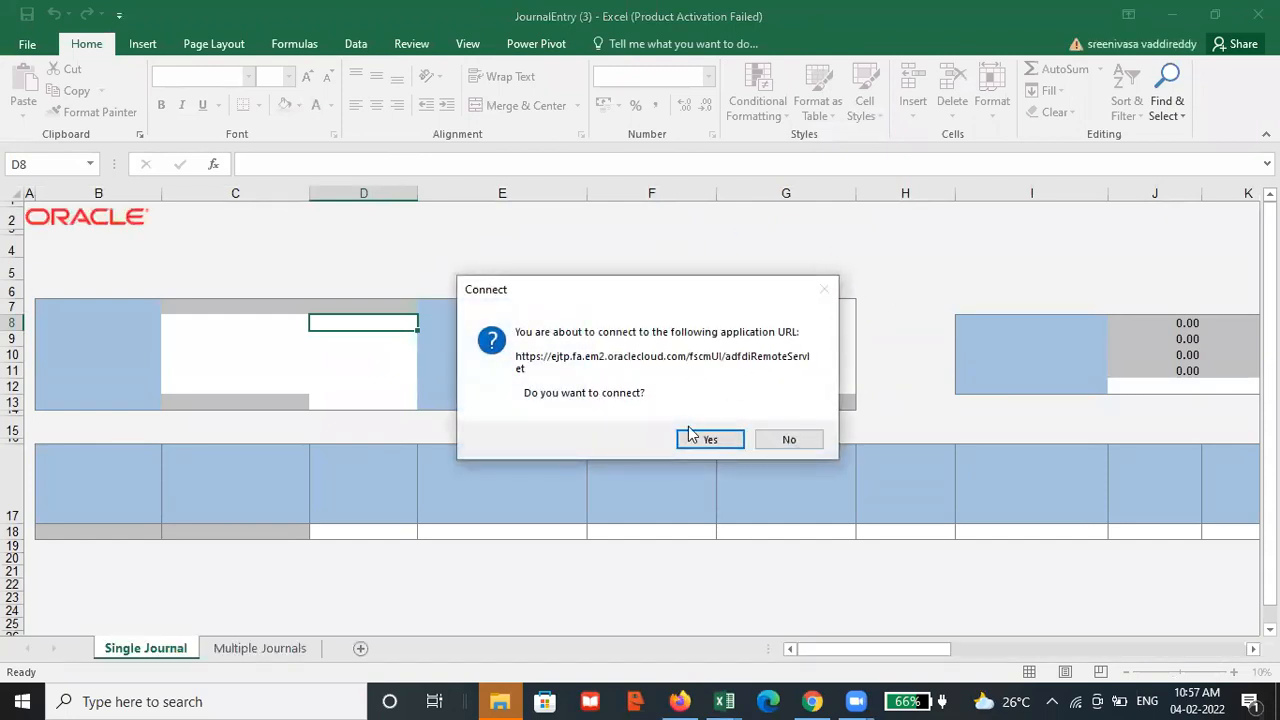
# Connect the workbook to the Oracle application, sign in with the user name and account password, and skip the Desktop Integration add-in update
pyautogui.click(712, 439)
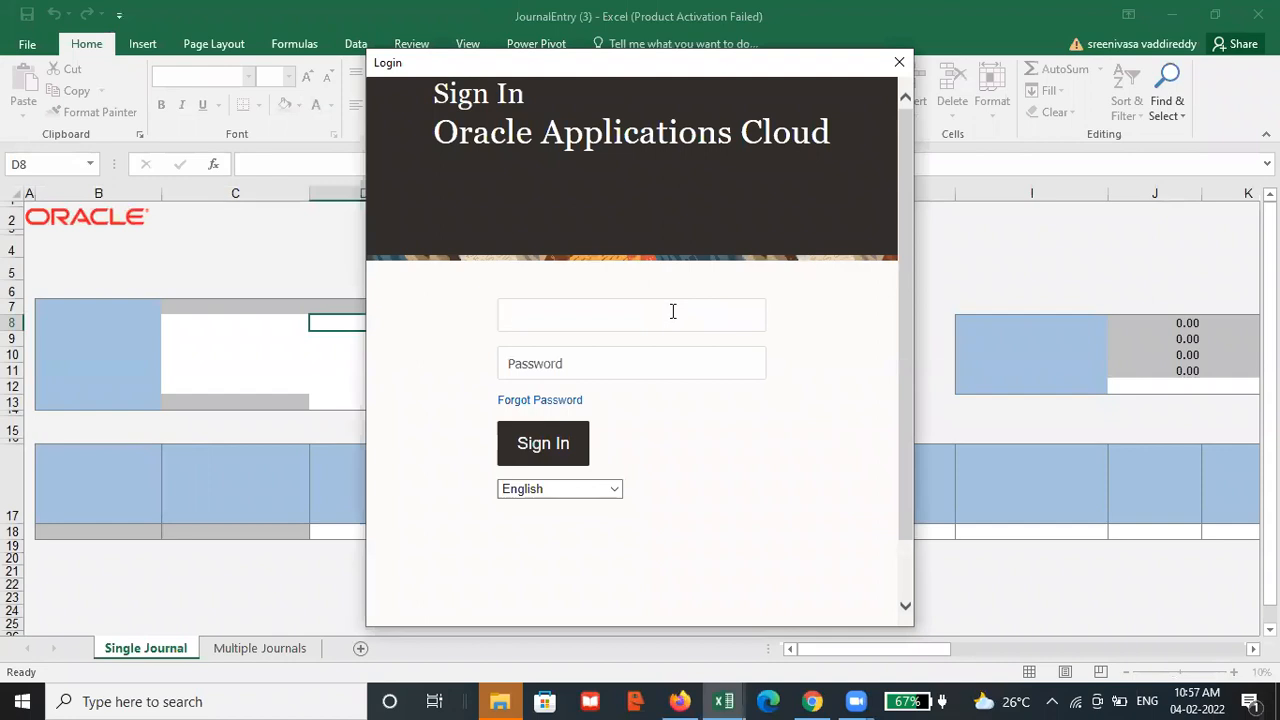
pyautogui.write('ORAC')
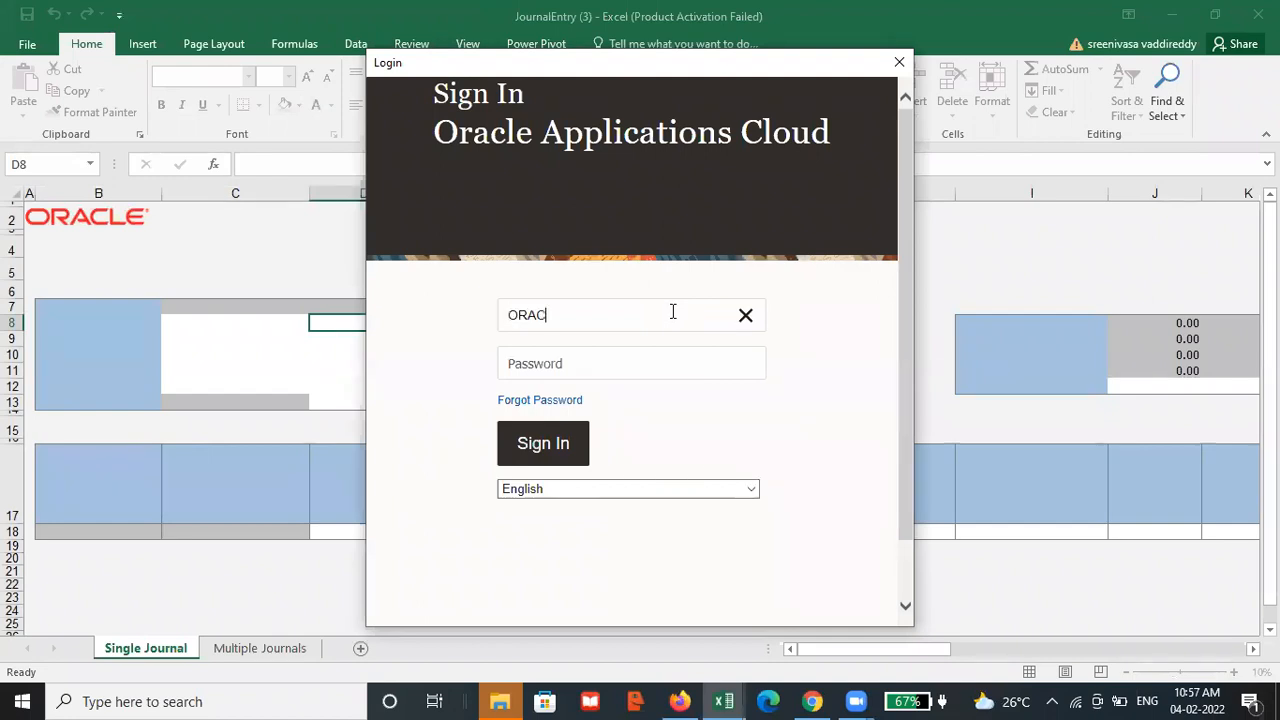
pyautogui.press('BackSpace')
pyautogui.press('BackSpace')
pyautogui.press('BackSpace')
pyautogui.write('ga')
pyautogui.press('Tab')
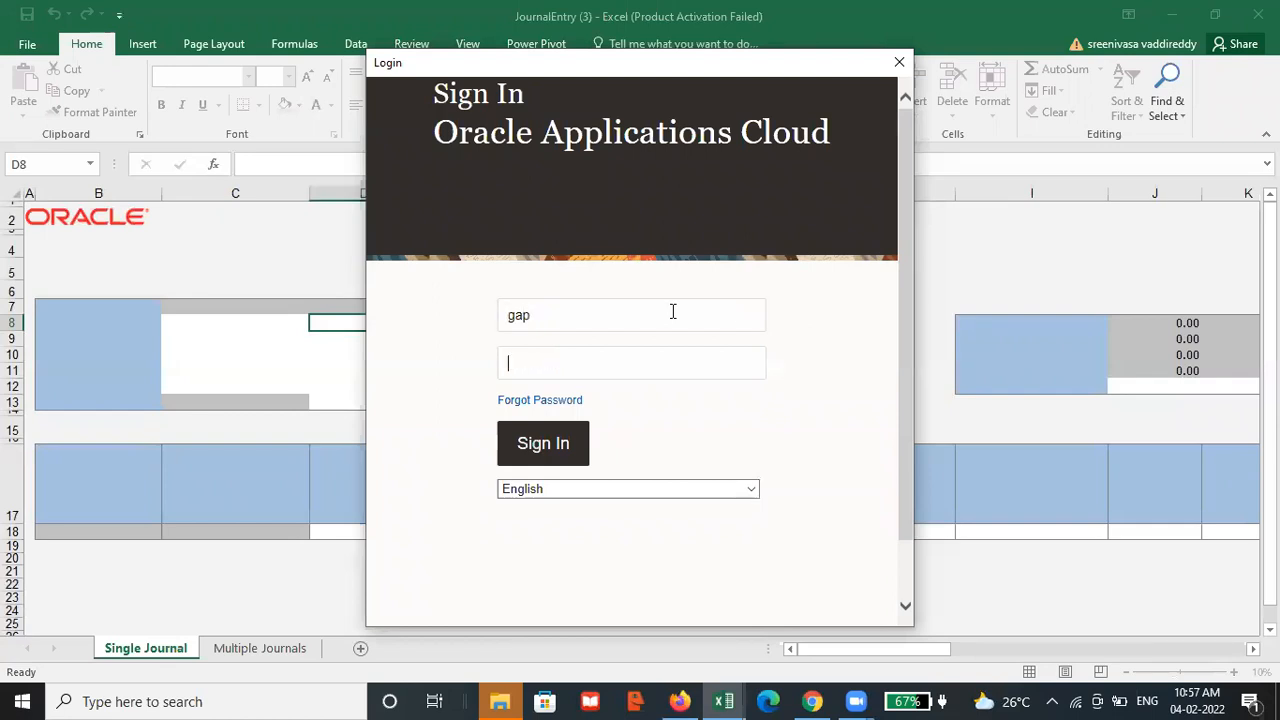
pyautogui.write('••••••••••')
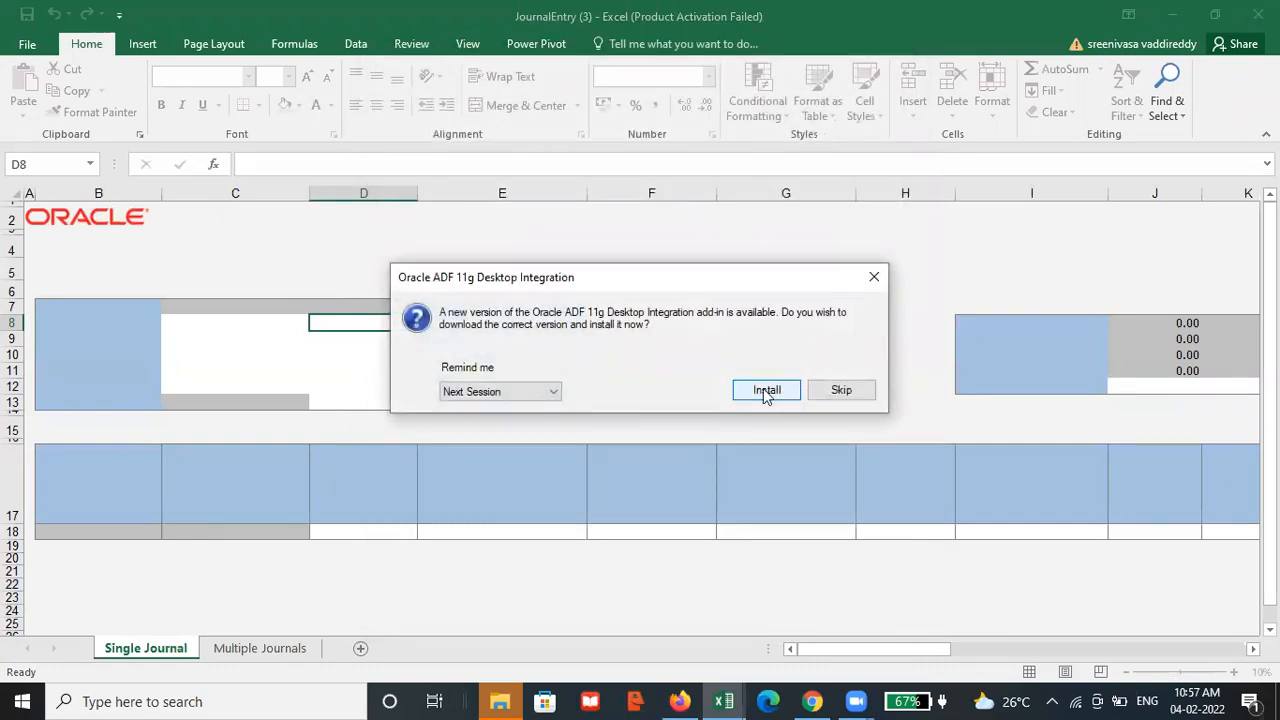
pyautogui.click(822, 393)
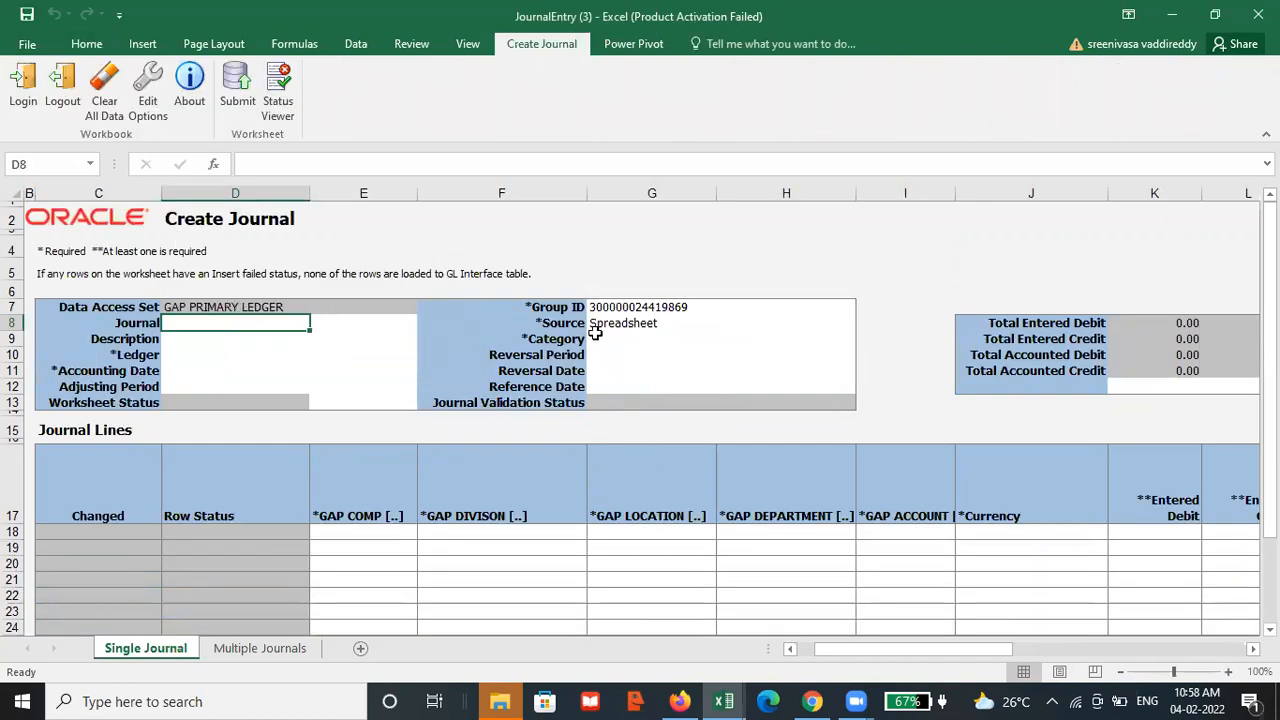
# Set the Ledger to GAP PRIMARY LEDGER on the Single Journal sheet and look over the Accounting Date and journal lines area
pyautogui.click(196, 357)
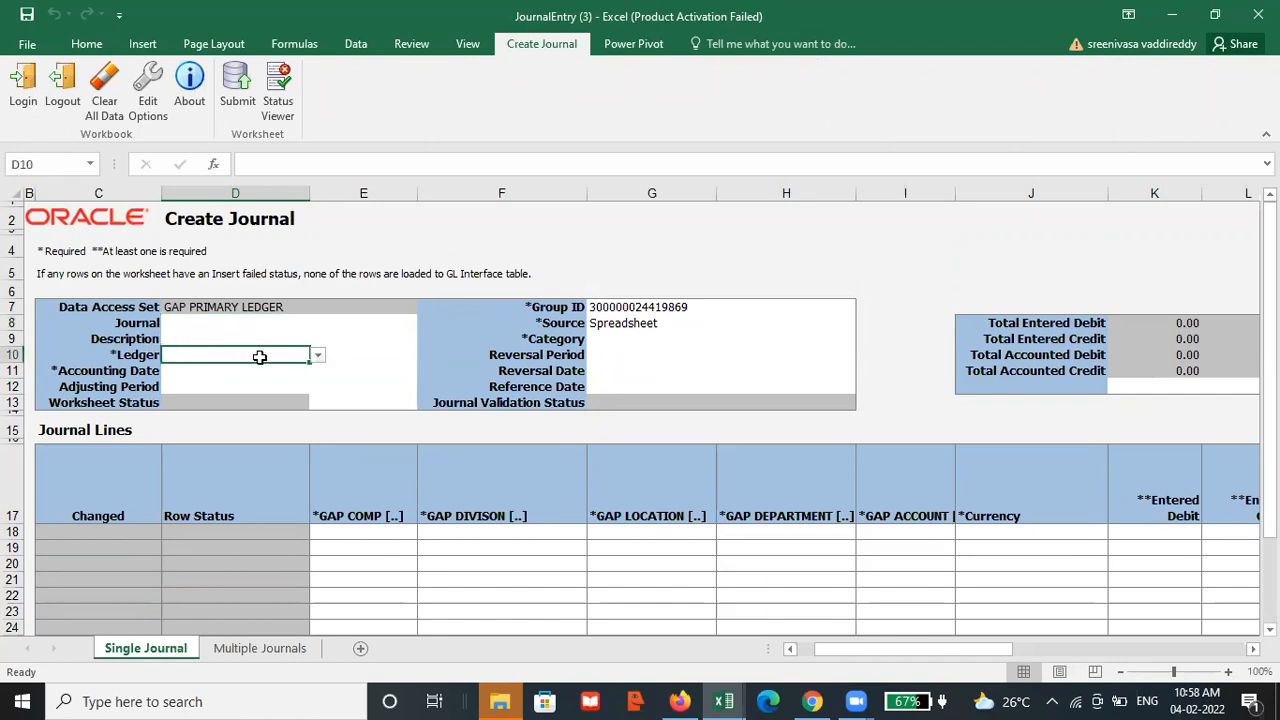
pyautogui.click(316, 356)
pyautogui.click(271, 369)
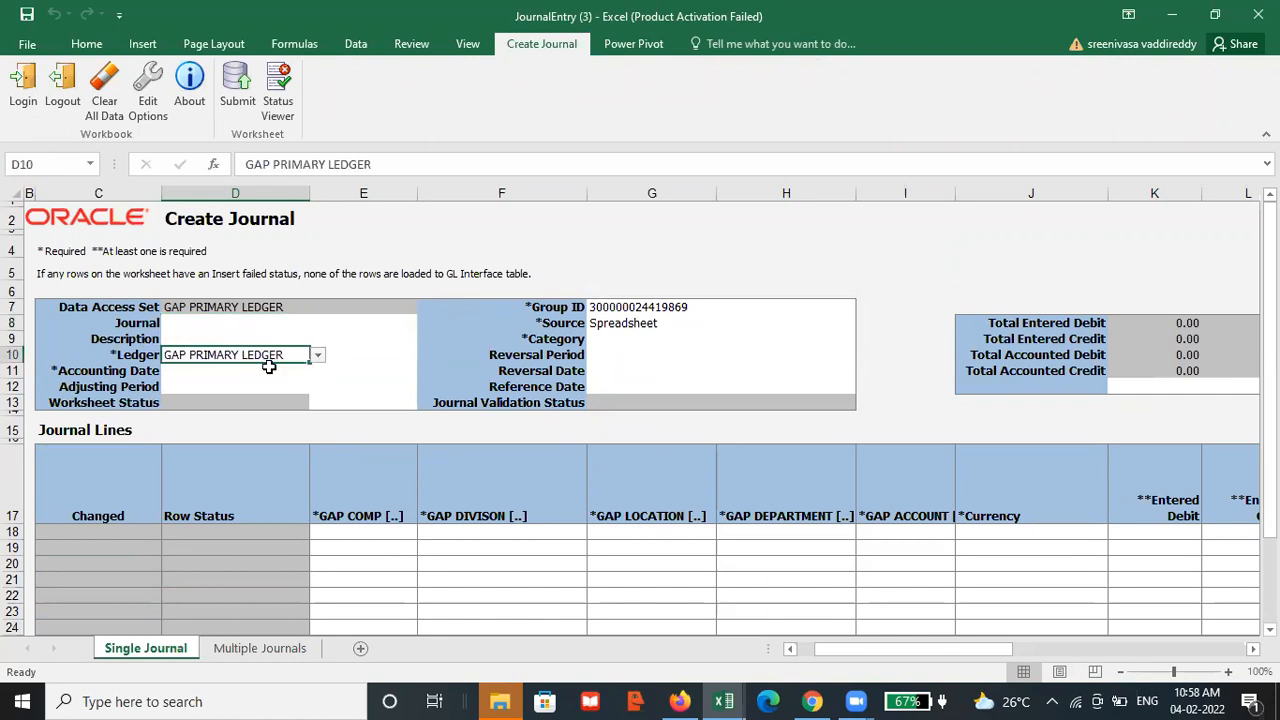
pyautogui.click(207, 376)
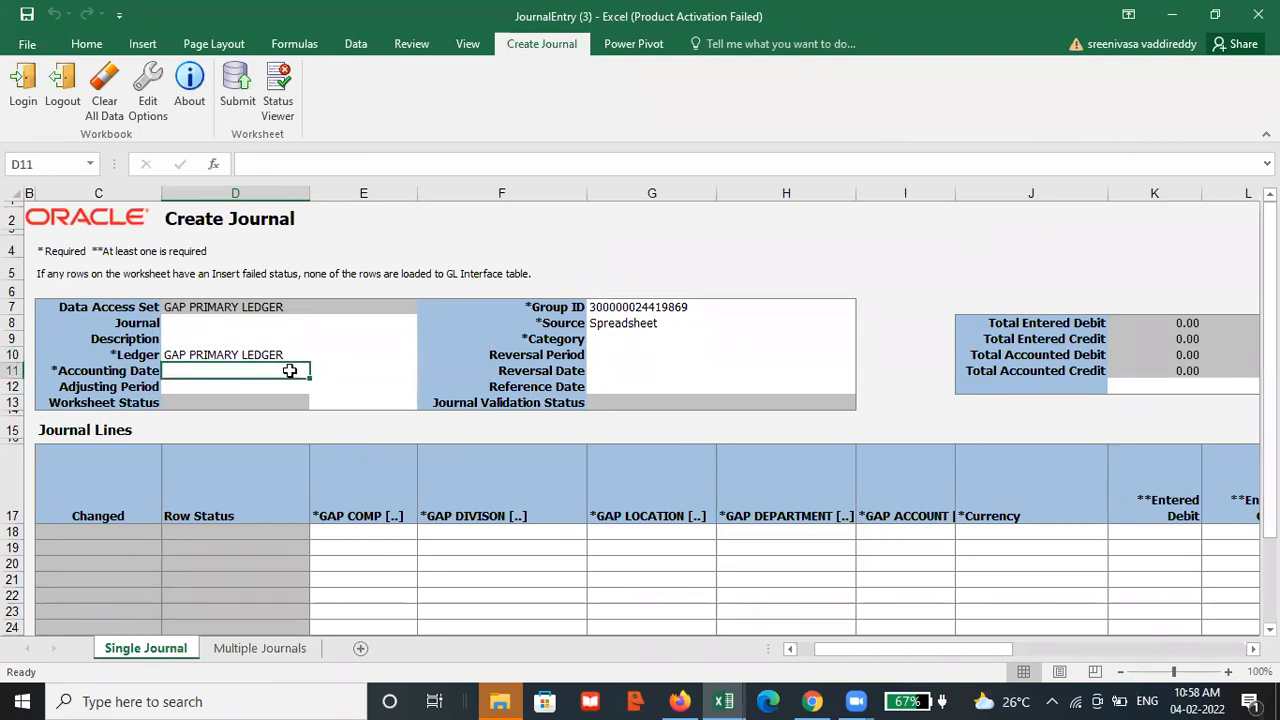
pyautogui.scroll(-3, 301, 373)
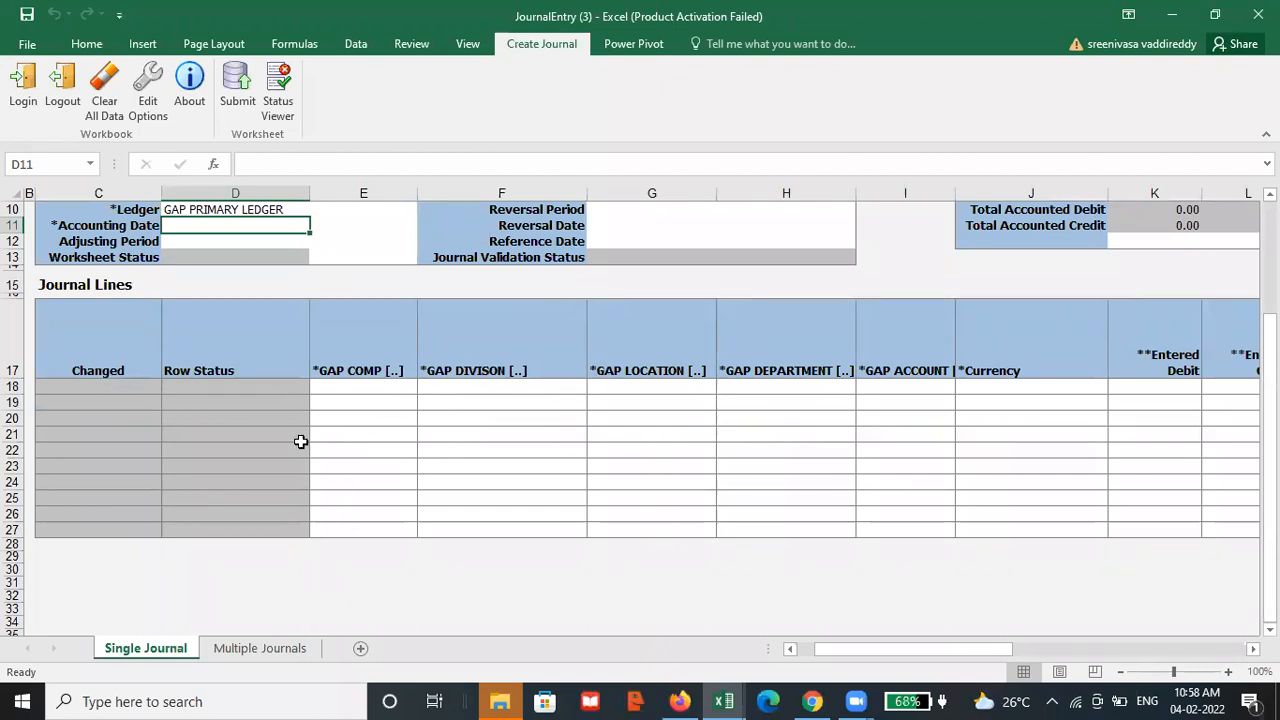
pyautogui.scroll(-4, 754, 394)
pyautogui.scroll(4, 757, 394)
pyautogui.scroll(3, 520, 440)
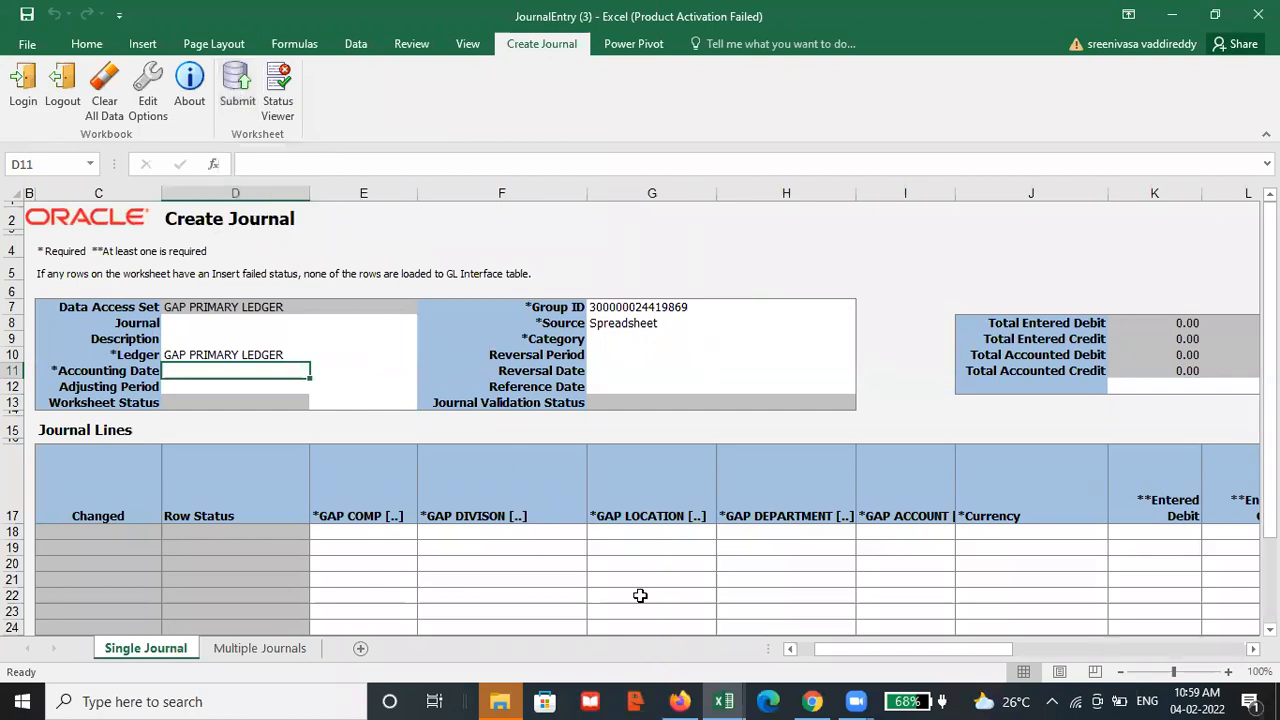
# Switch to Oracle Fusion in the browser, open the Import Journals process and look at its Source and Ledger parameters
pyautogui.hotkey('alt', 'Tab')
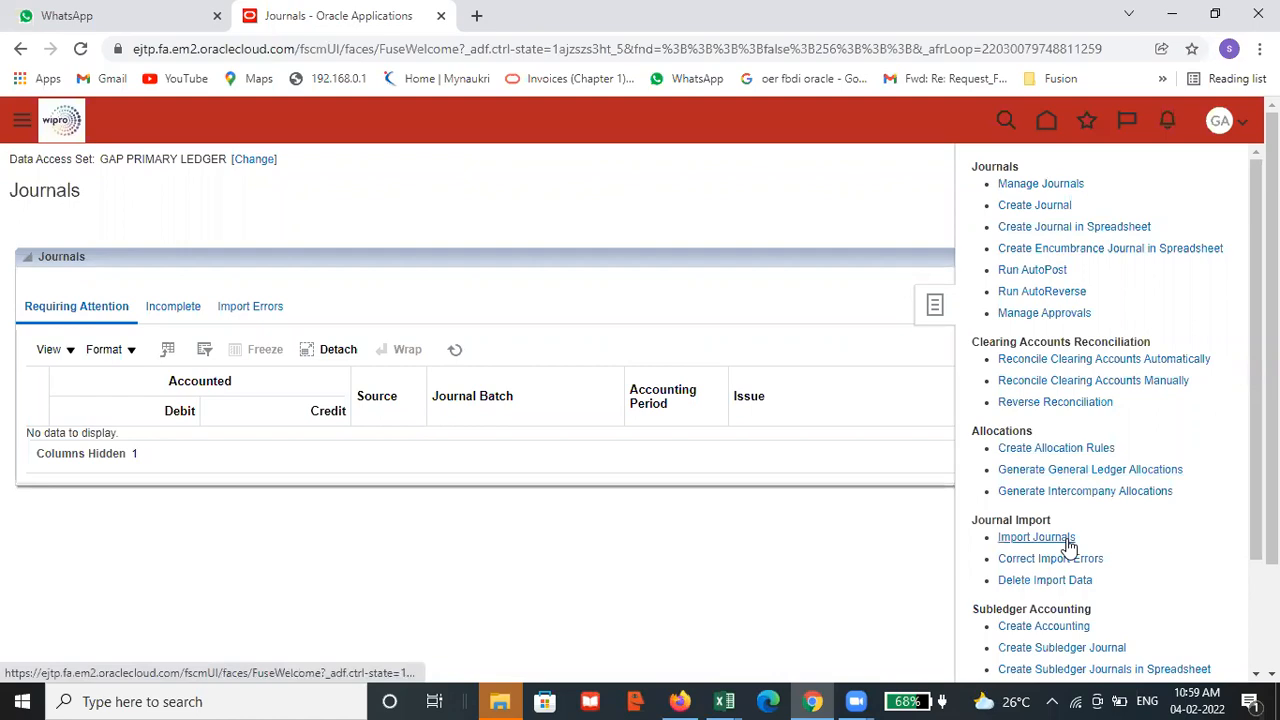
pyautogui.scroll(-1, 1088, 440)
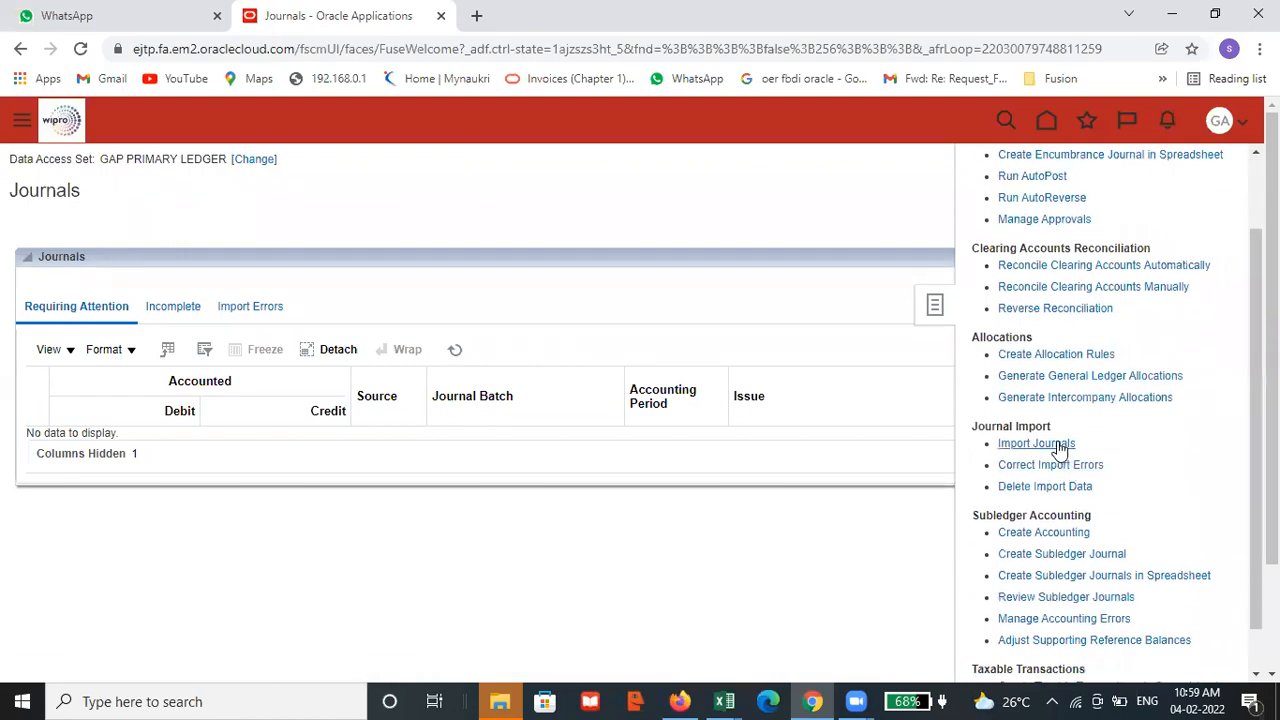
pyautogui.click(1037, 444)
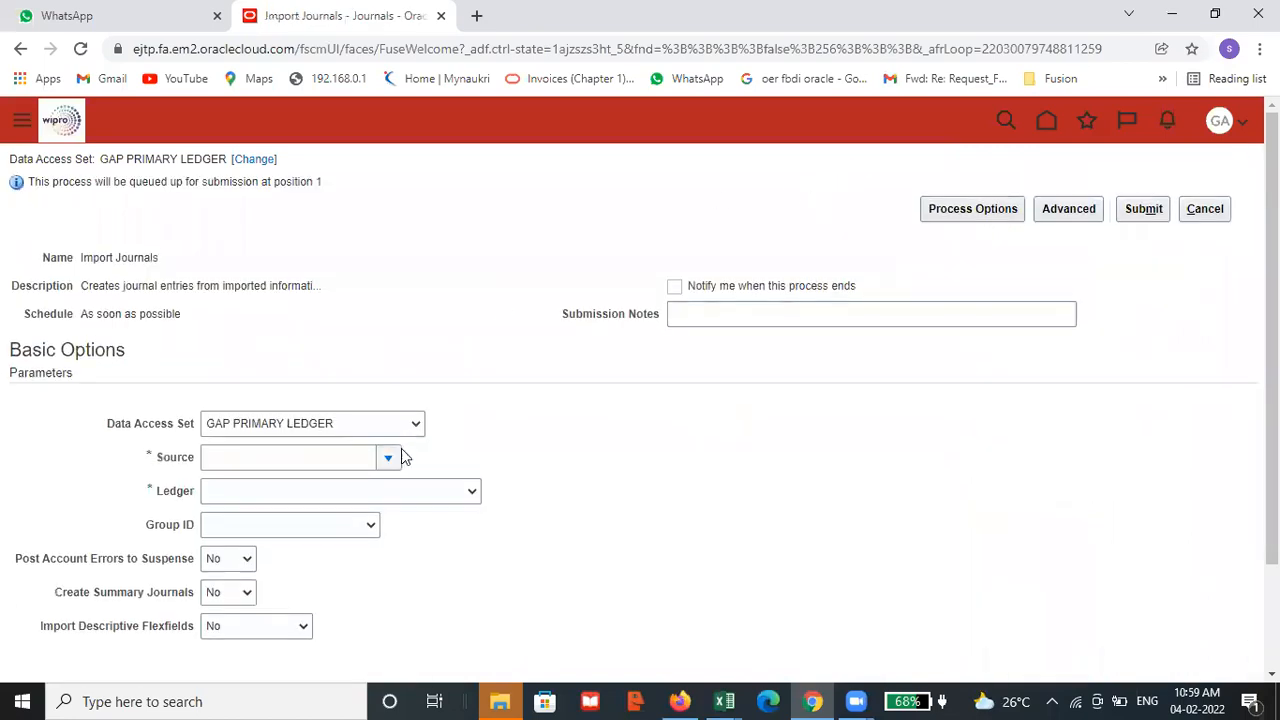
pyautogui.scroll(-2, 410, 345)
pyautogui.click(388, 324)
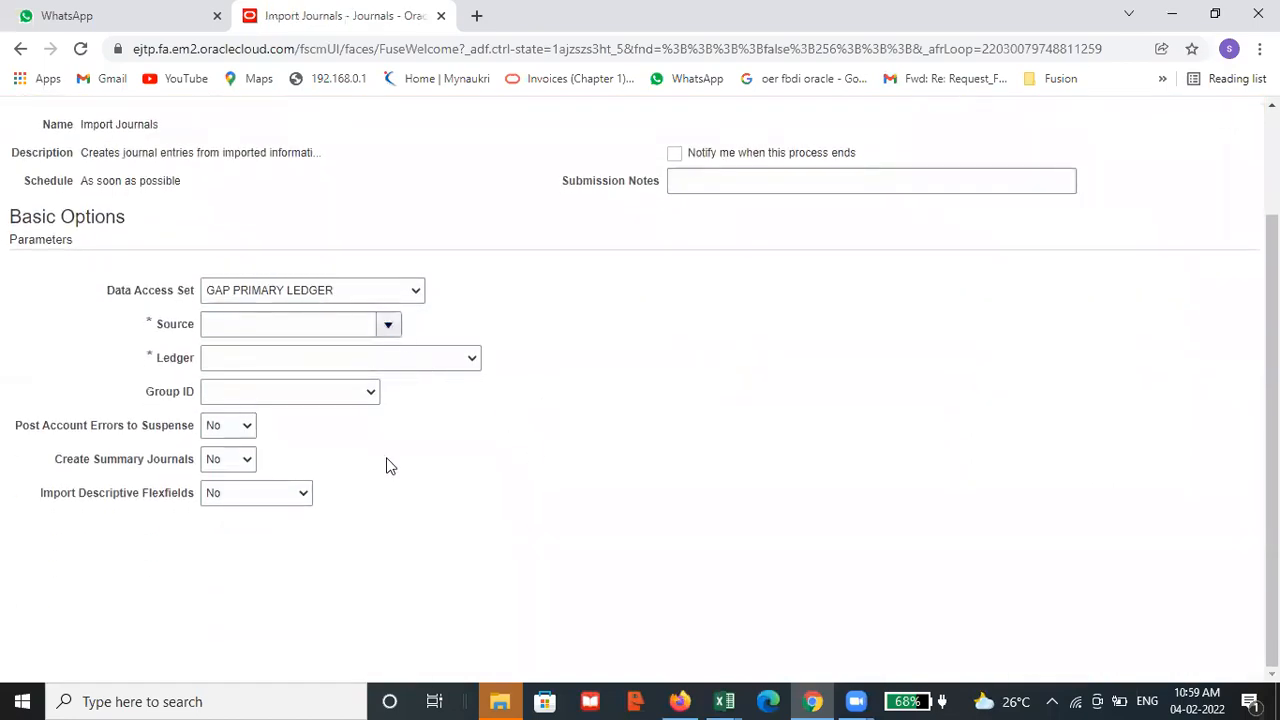
pyautogui.click(583, 330)
pyautogui.click(317, 361)
pyautogui.click(838, 361)
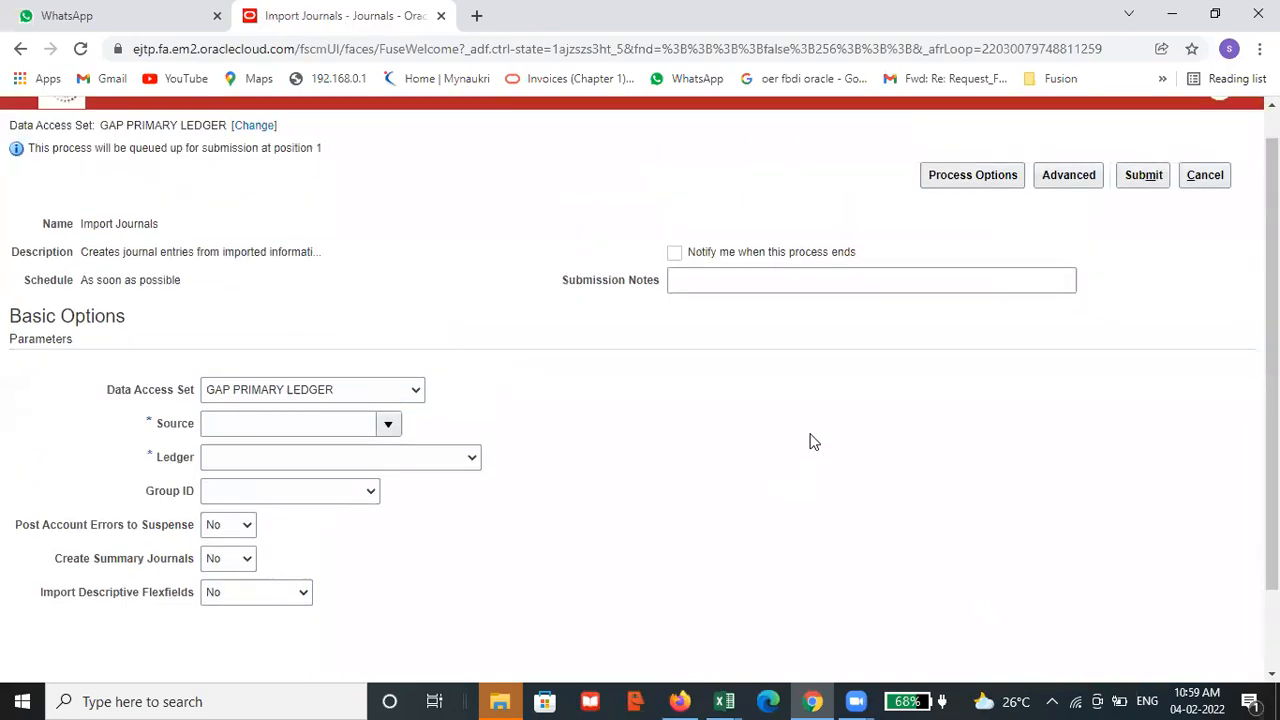
# Glance back at the journal workbook, cancel the Import Journals process and reopen the Journals task list
pyautogui.scroll(2, 781, 464)
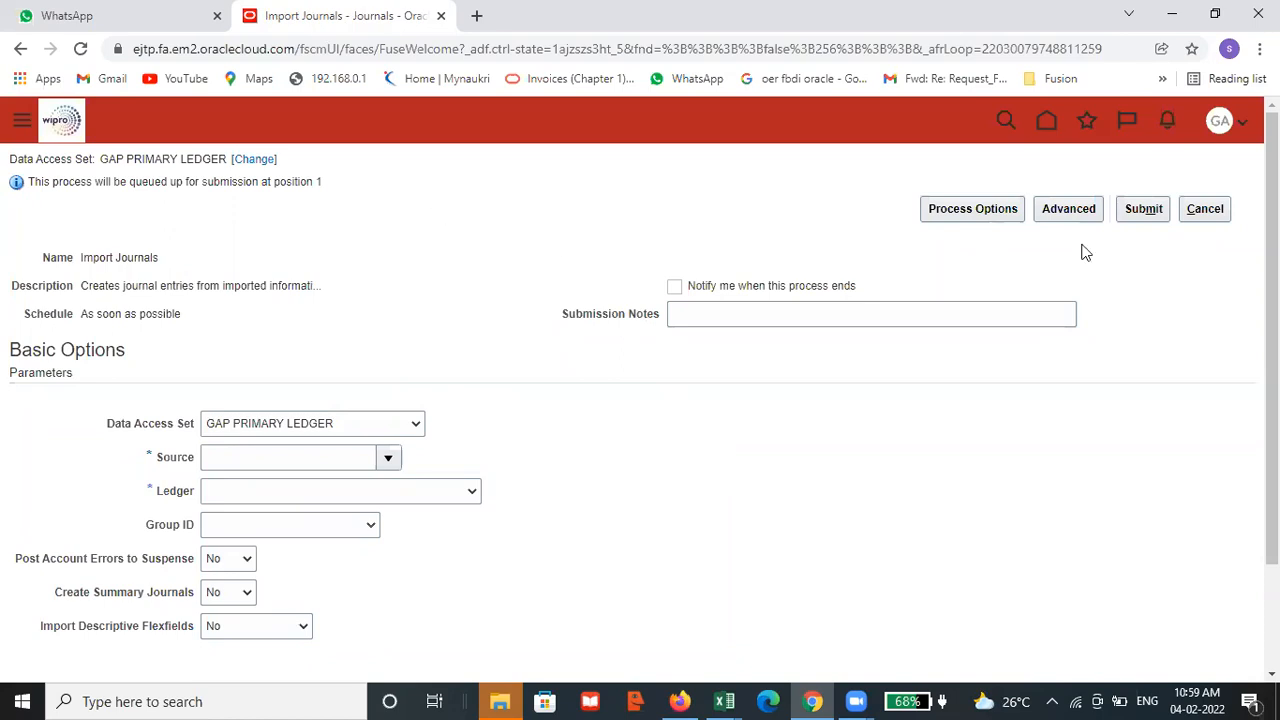
pyautogui.hotkey('alt', 'Tab')
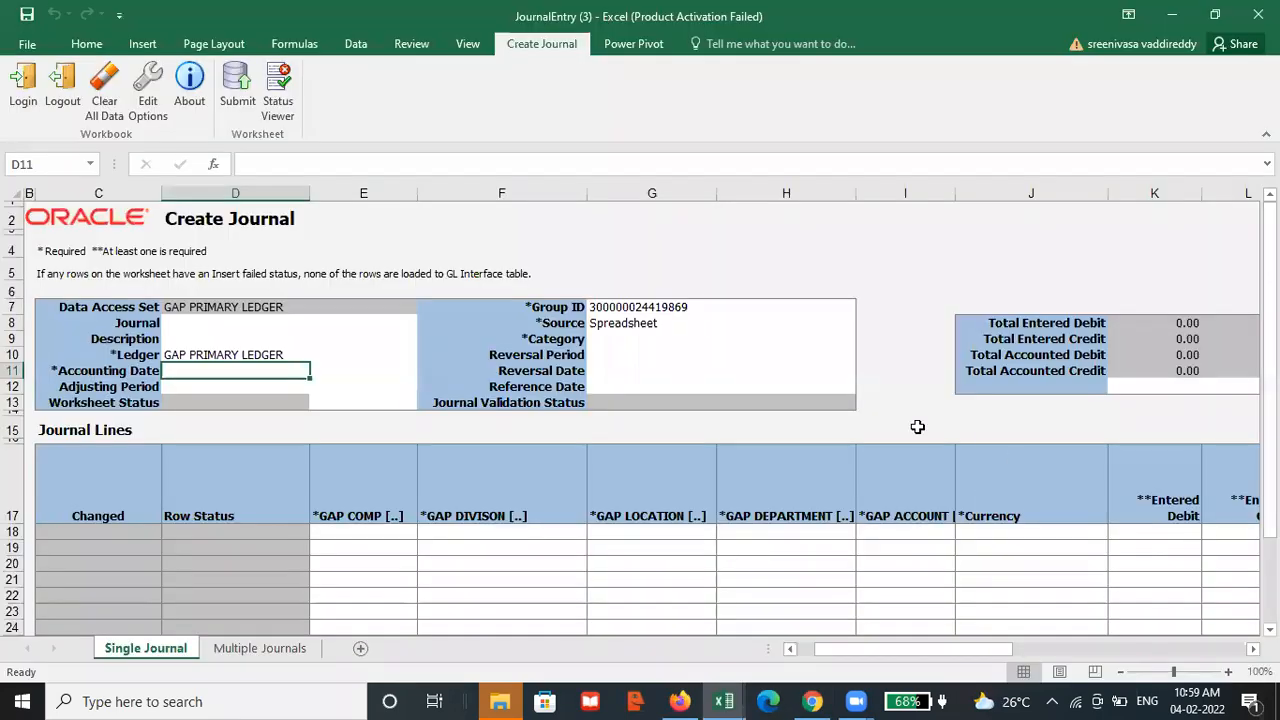
pyautogui.hotkey('alt', 'Tab')
pyautogui.click(1205, 210)
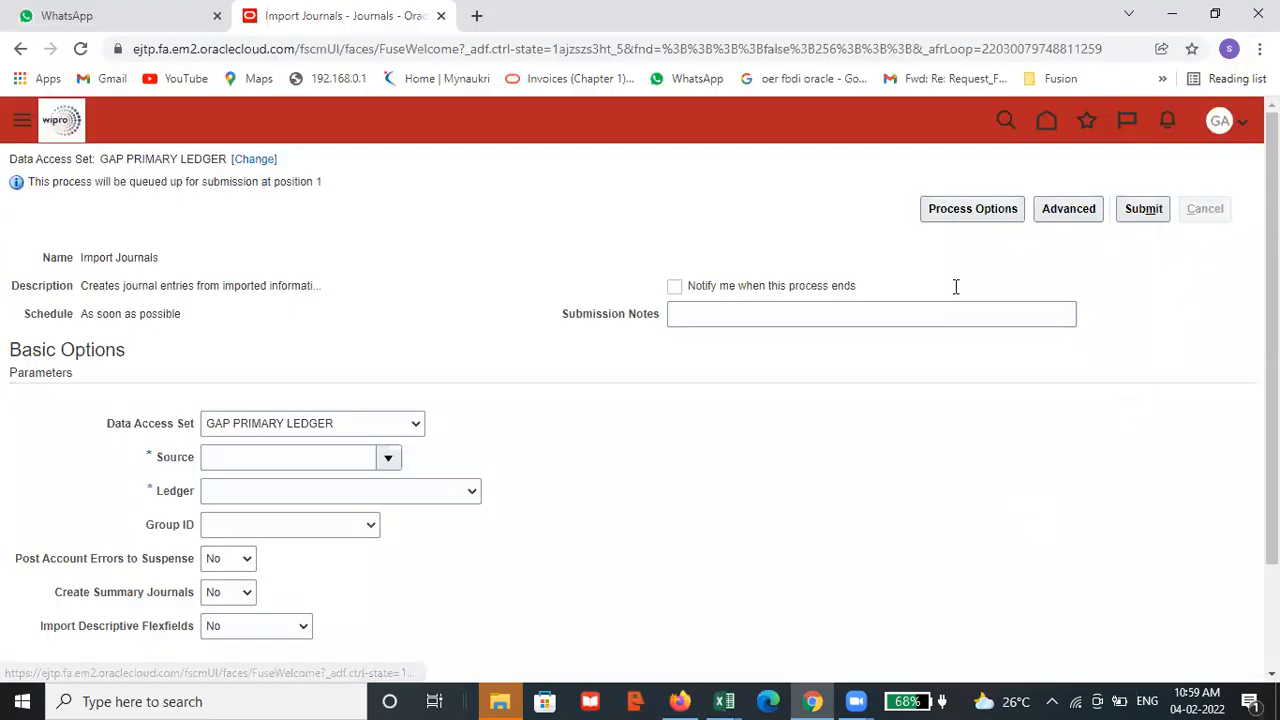
pyautogui.click(1243, 305)
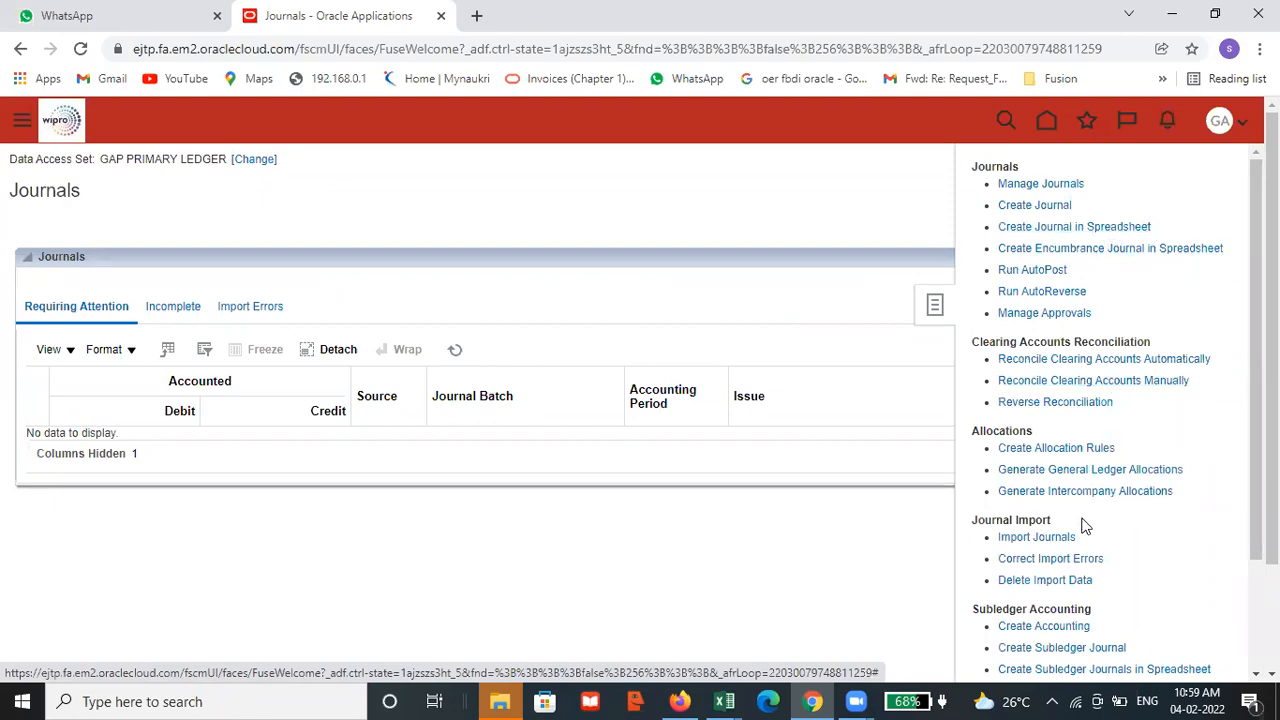
# Switch to the Demos workbook in Excel and mark Create Journals as DONE in cell E19 of the General Ledger Setups list
pyautogui.click(1036, 538)
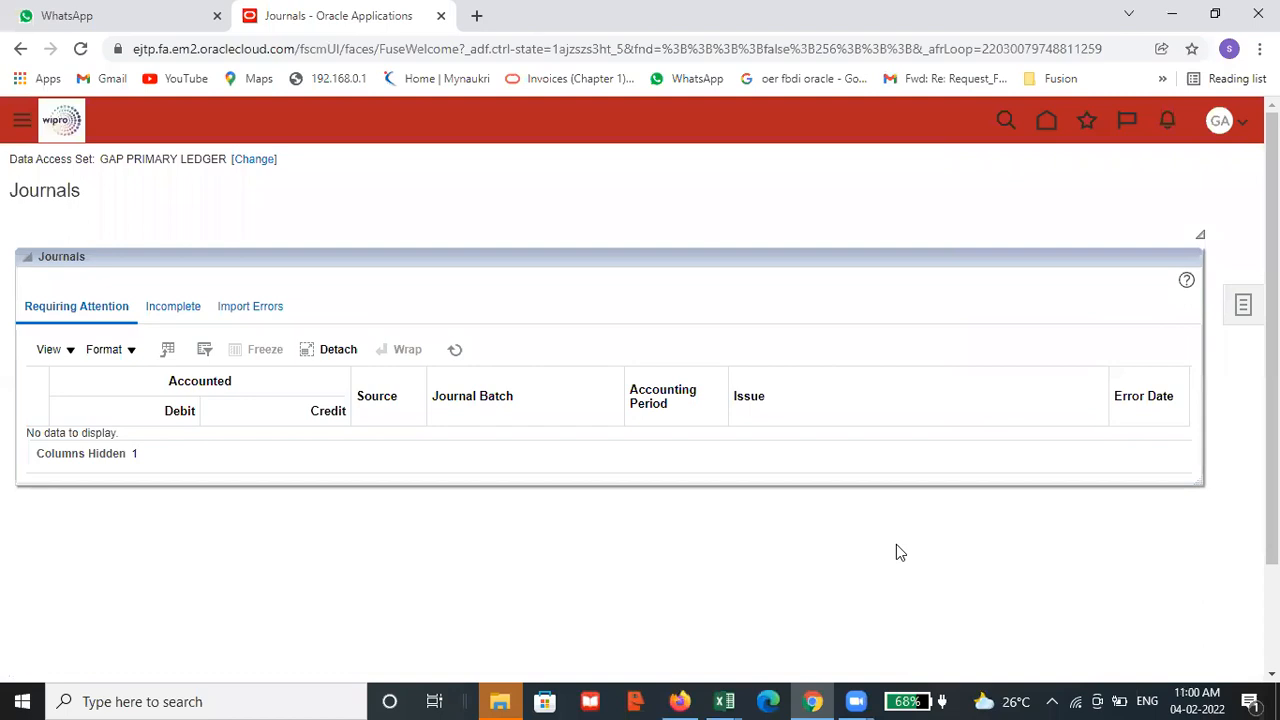
pyautogui.click(724, 701)
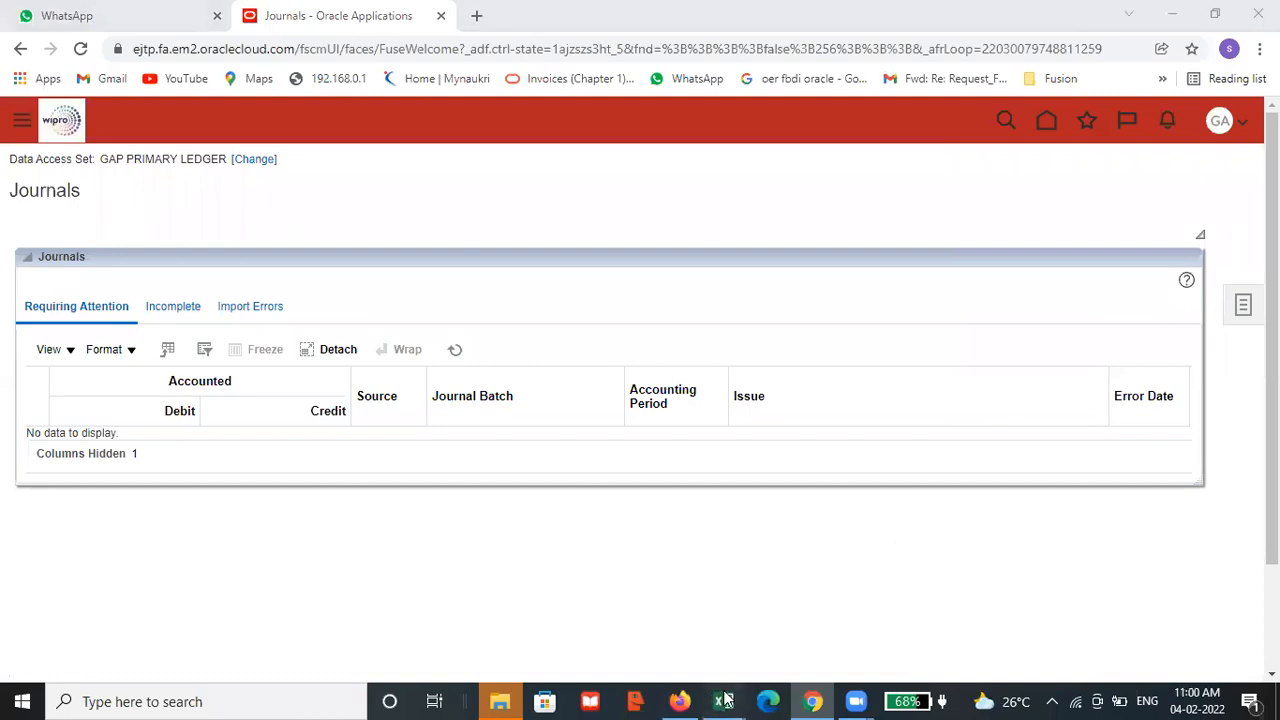
pyautogui.click(672, 619)
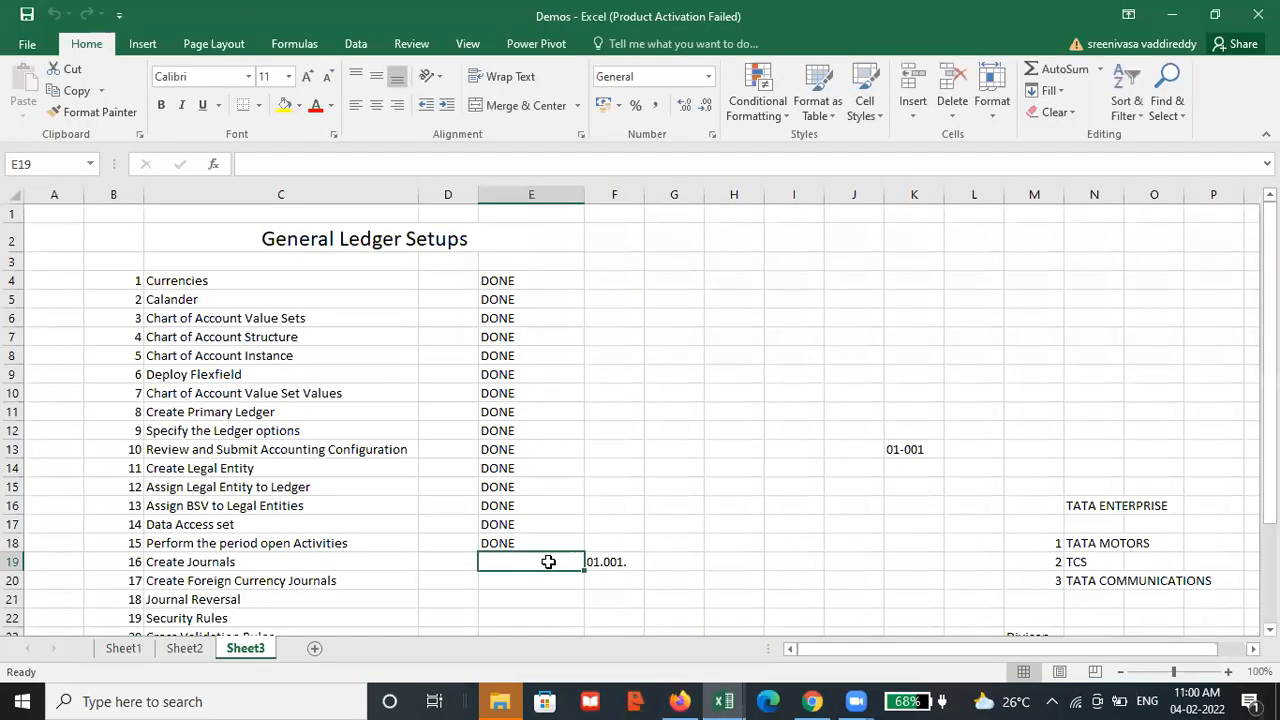
pyautogui.write('DONE')
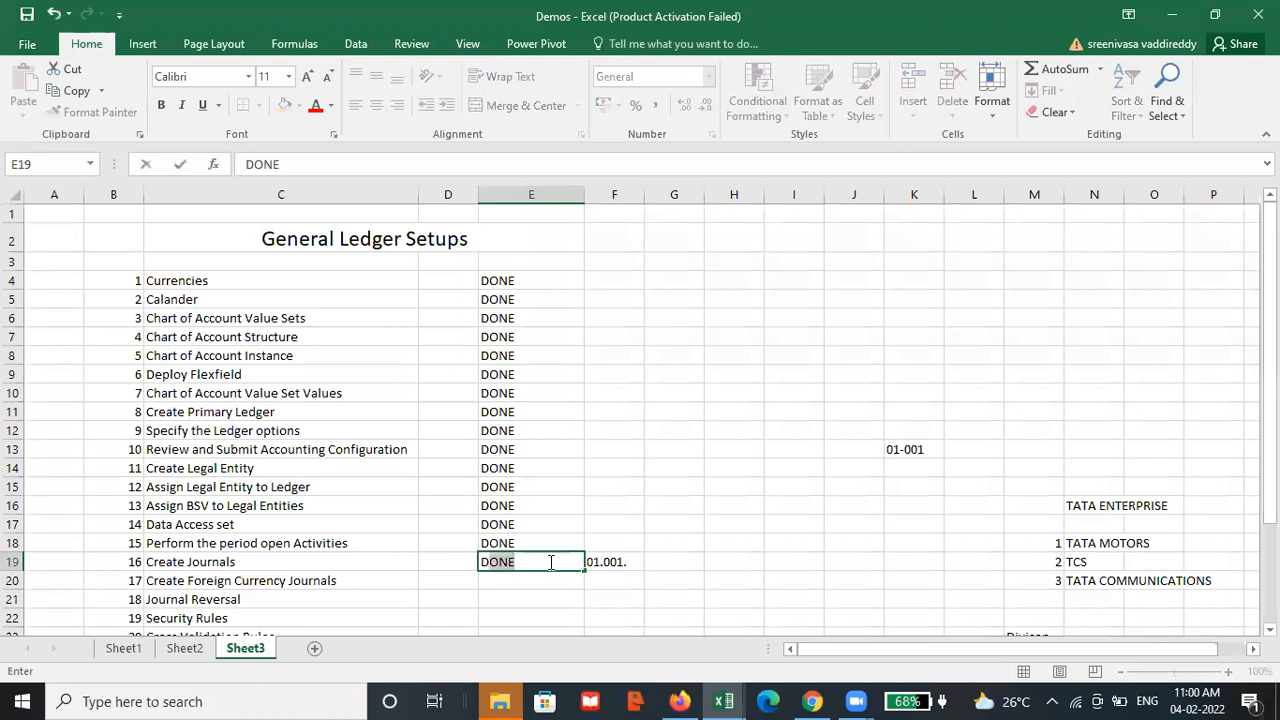
pyautogui.press('Return')
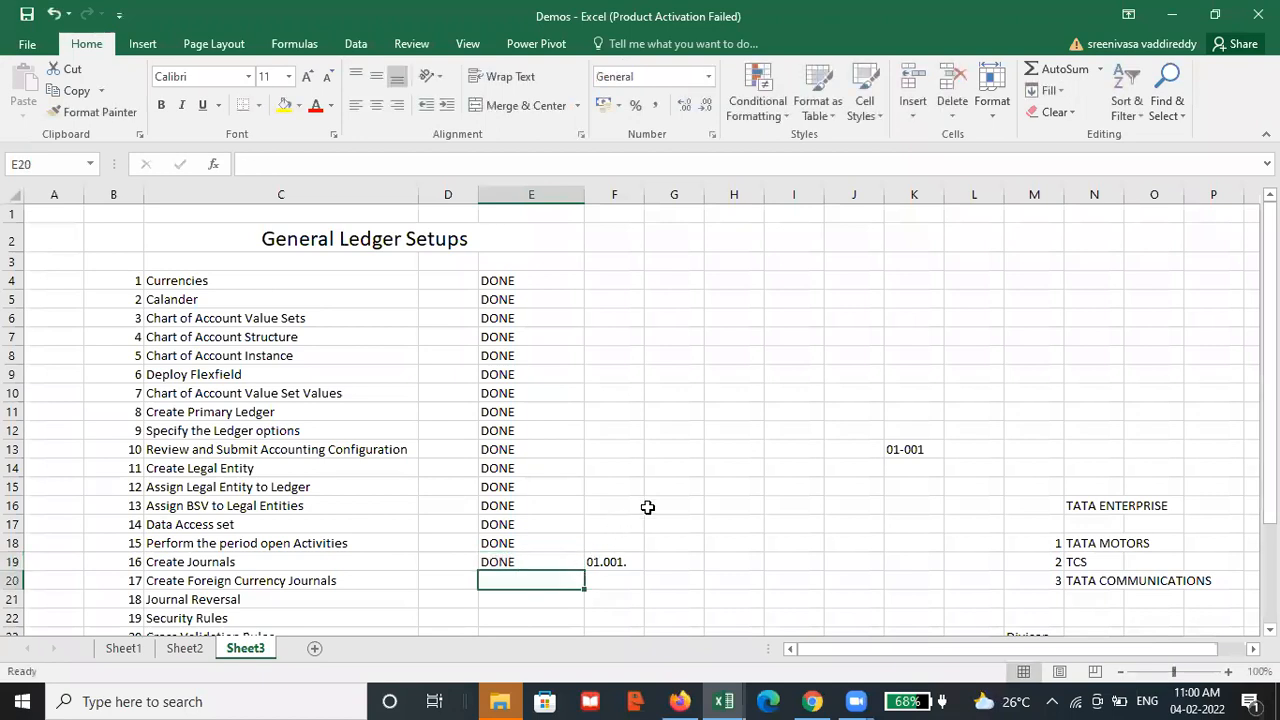
pyautogui.scroll(-2, 646, 504)
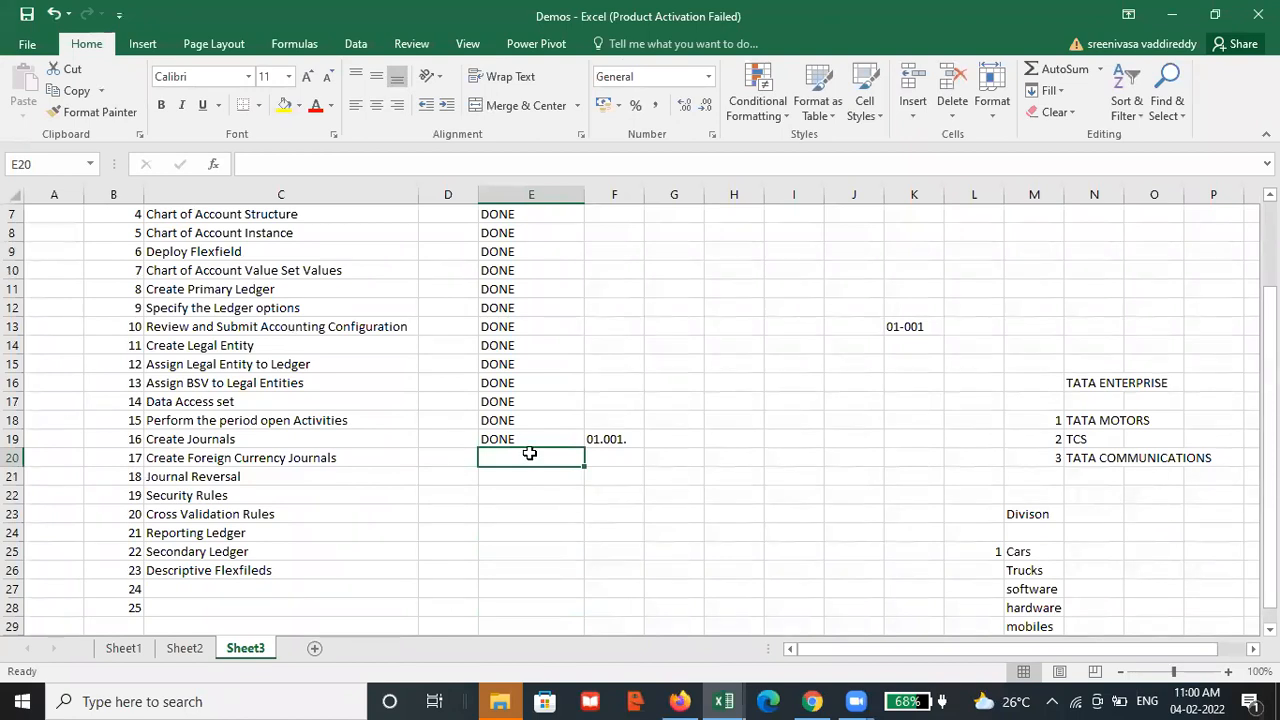
# Switch back to Oracle Fusion in the browser, start a new journal and look through its available Category values
pyautogui.hotkey('alt', 'Tab')
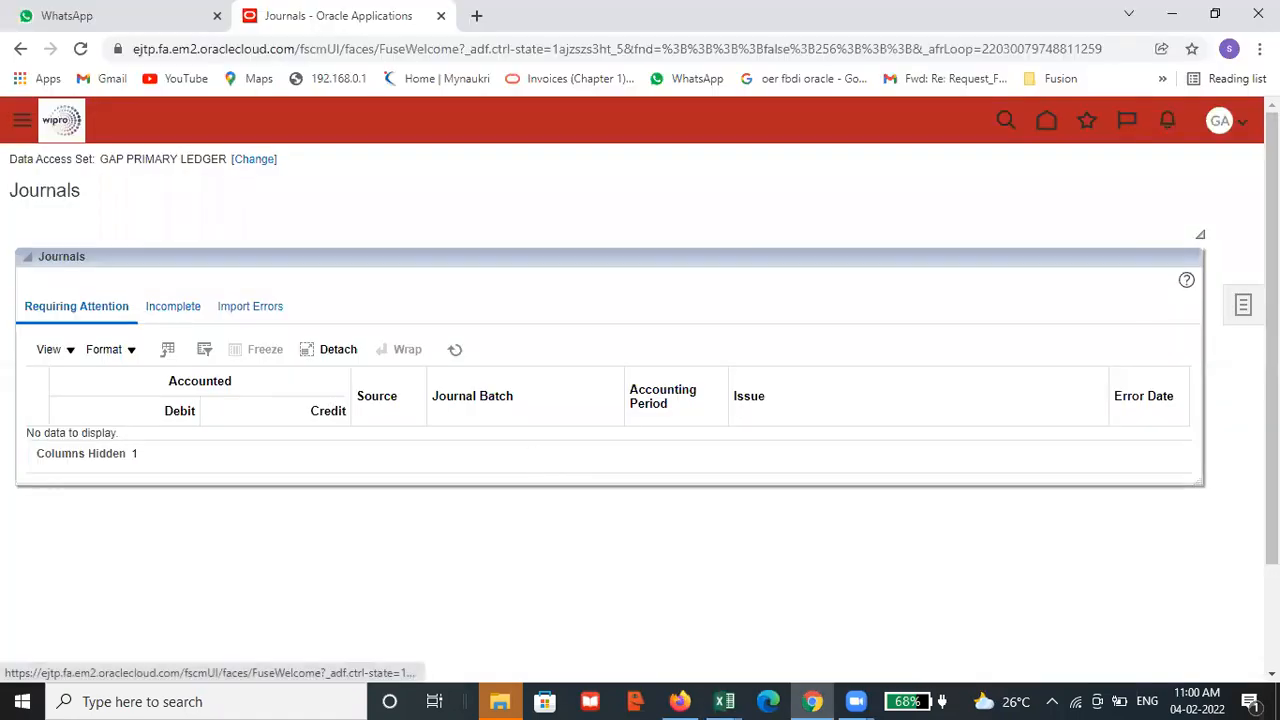
pyautogui.click(1243, 305)
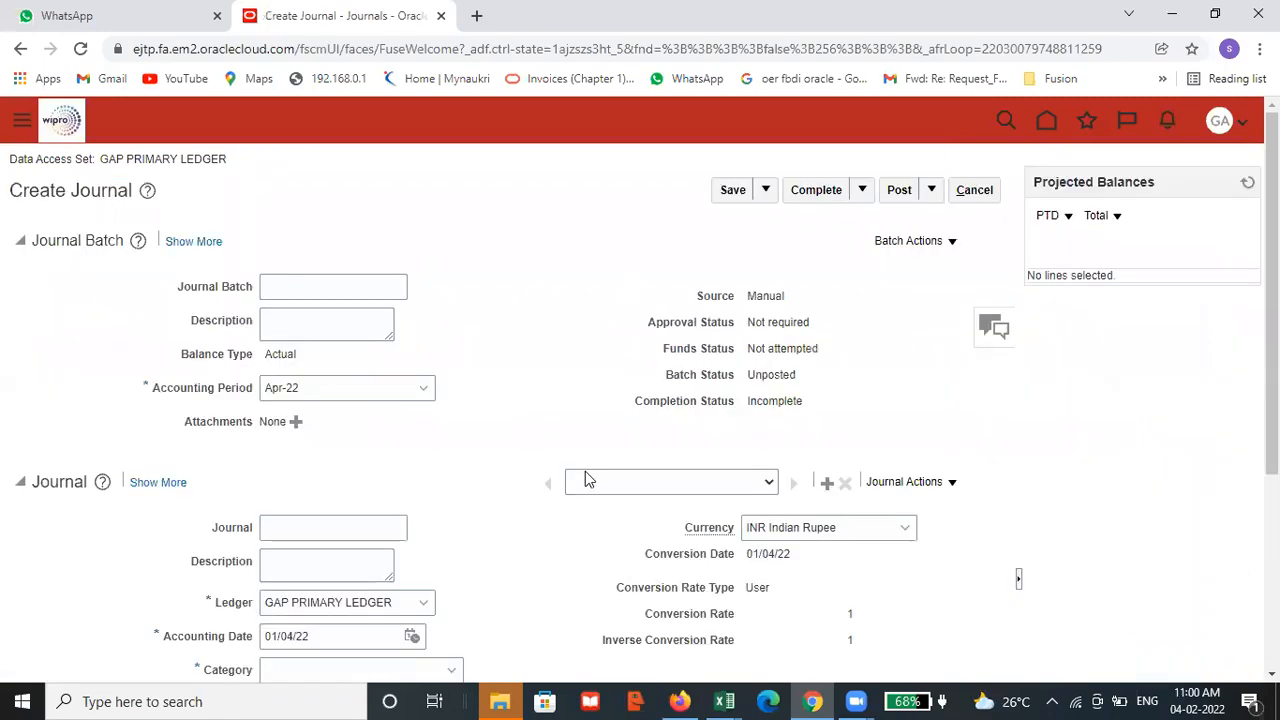
pyautogui.scroll(-3, 594, 475)
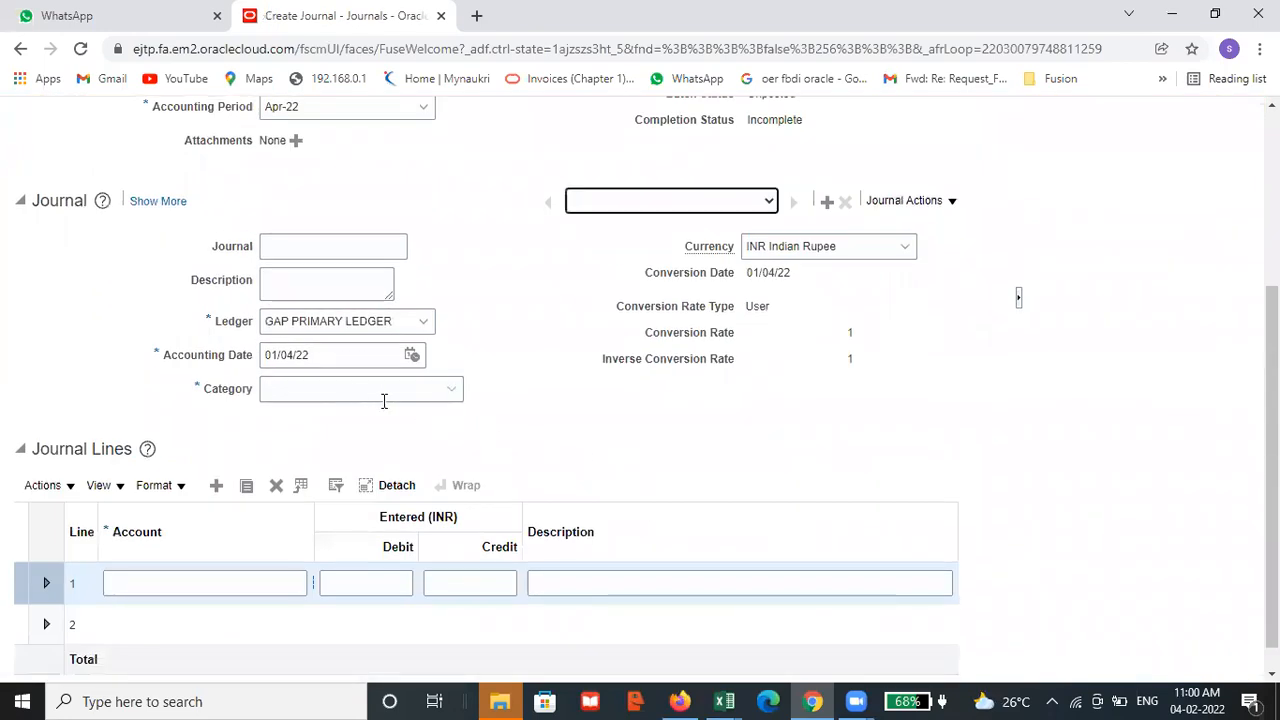
pyautogui.scroll(1, 385, 400)
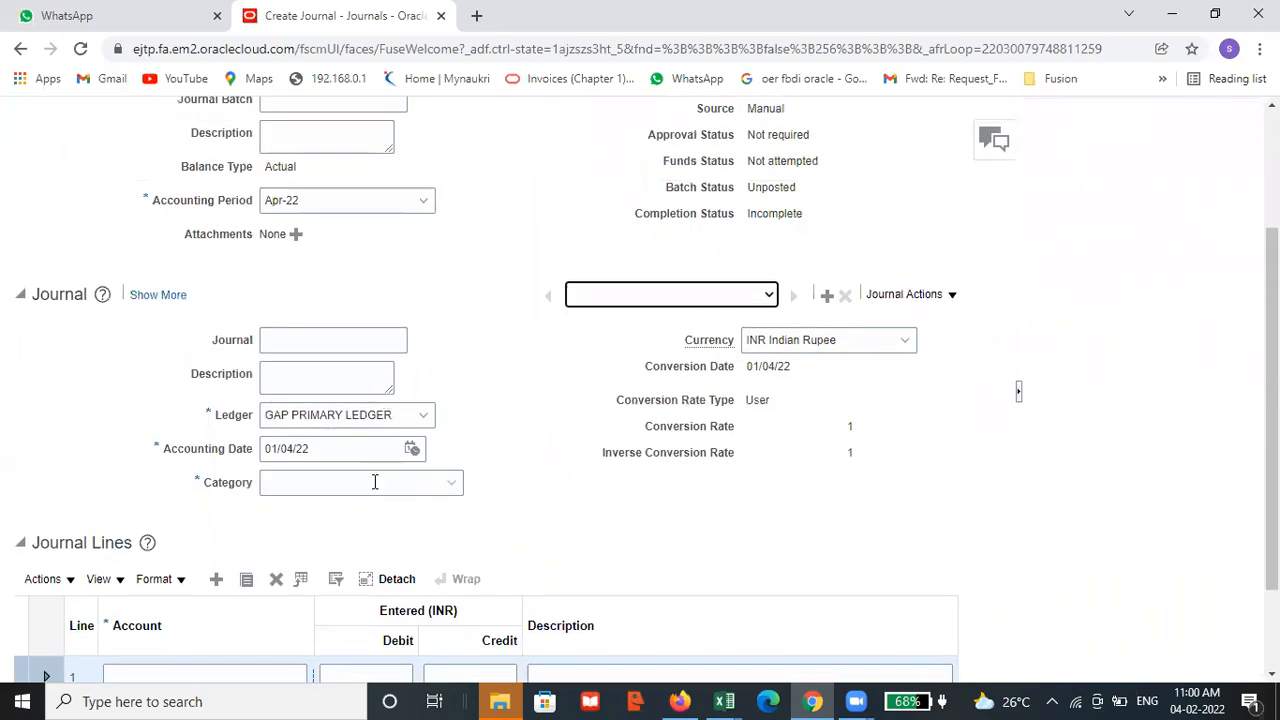
pyautogui.click(376, 483)
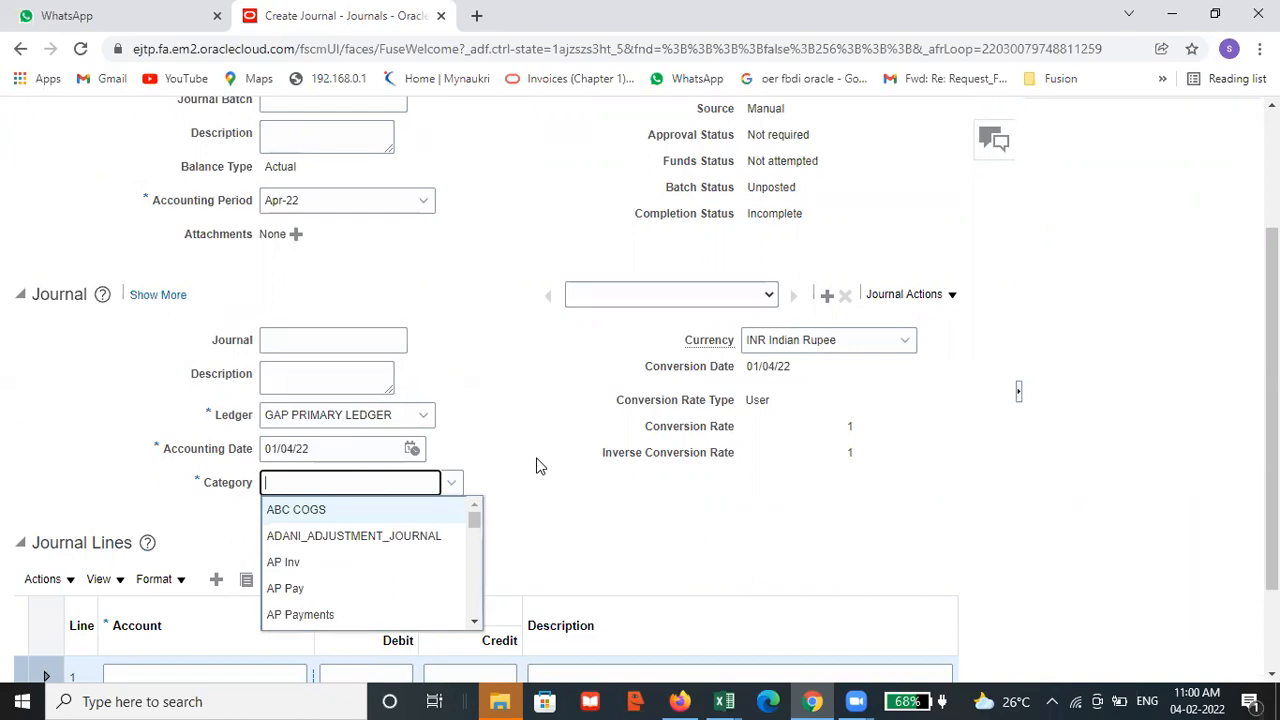
pyautogui.scroll(3, 534, 461)
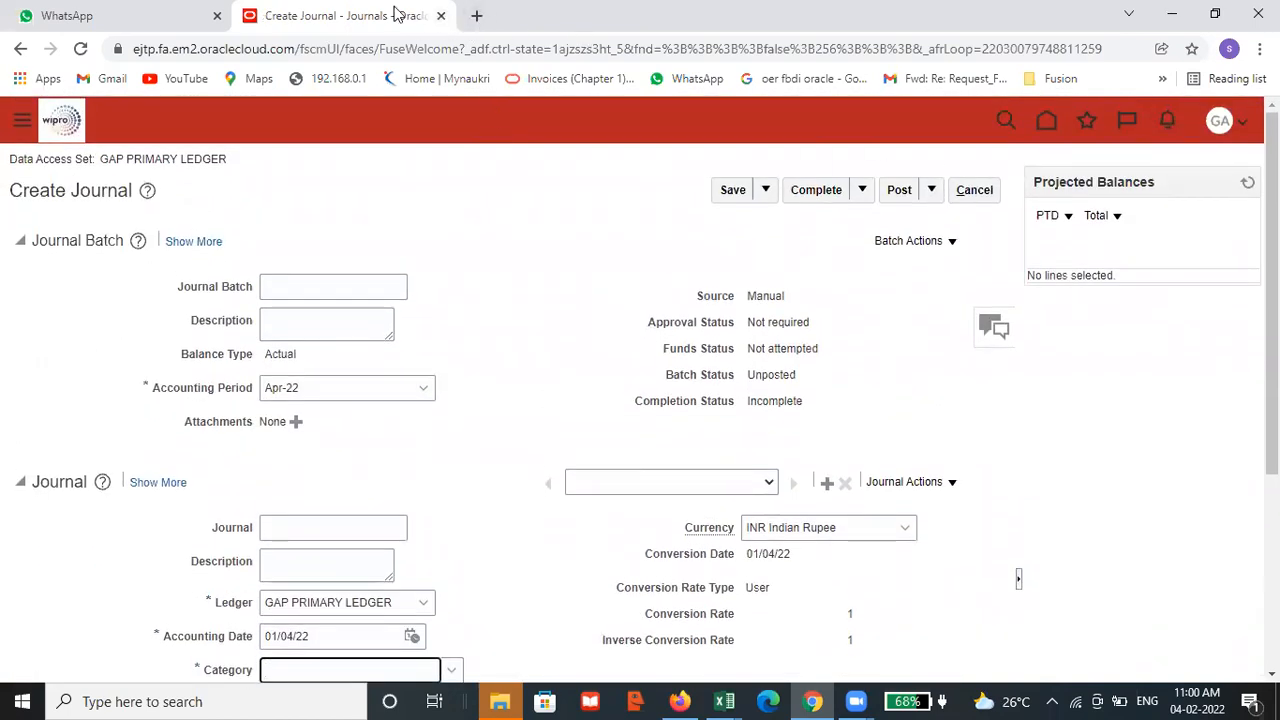
# Duplicate the Oracle browser tab, open Setup and Maintenance in the copy and choose the Financials setup
pyautogui.rightClick(395, 14)
pyautogui.click(455, 137)
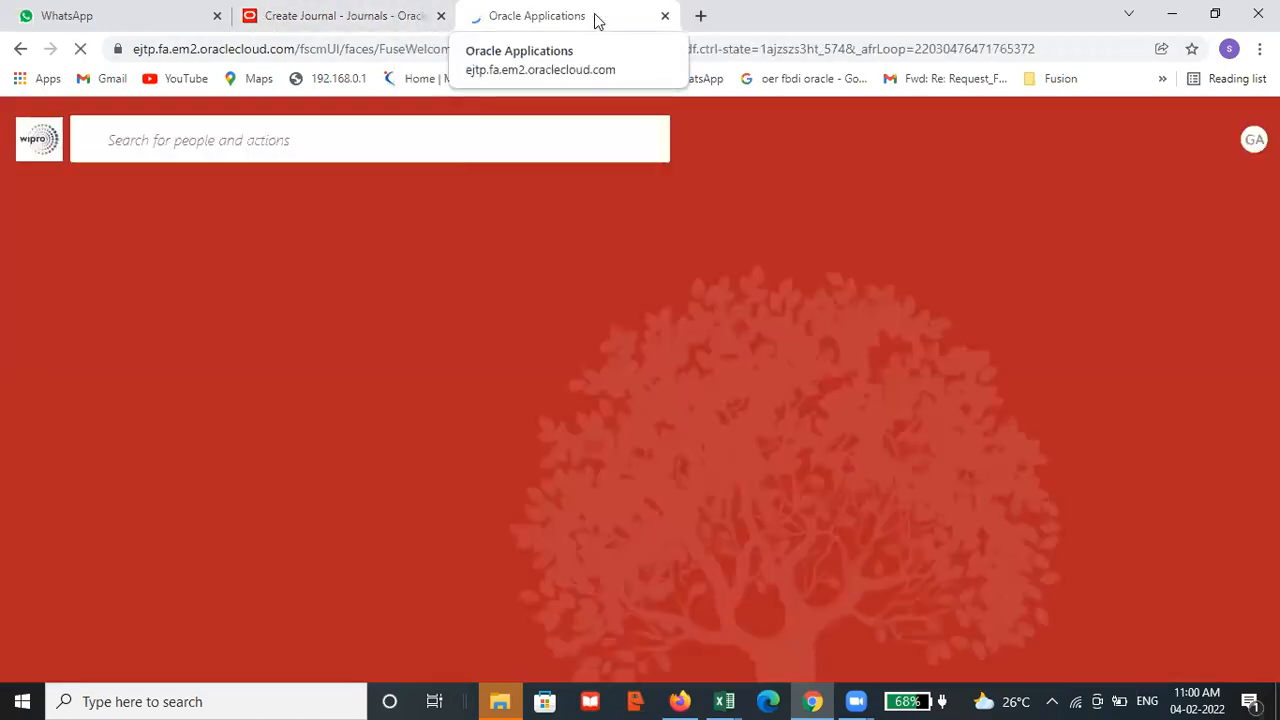
pyautogui.click(1245, 150)
pyautogui.click(914, 417)
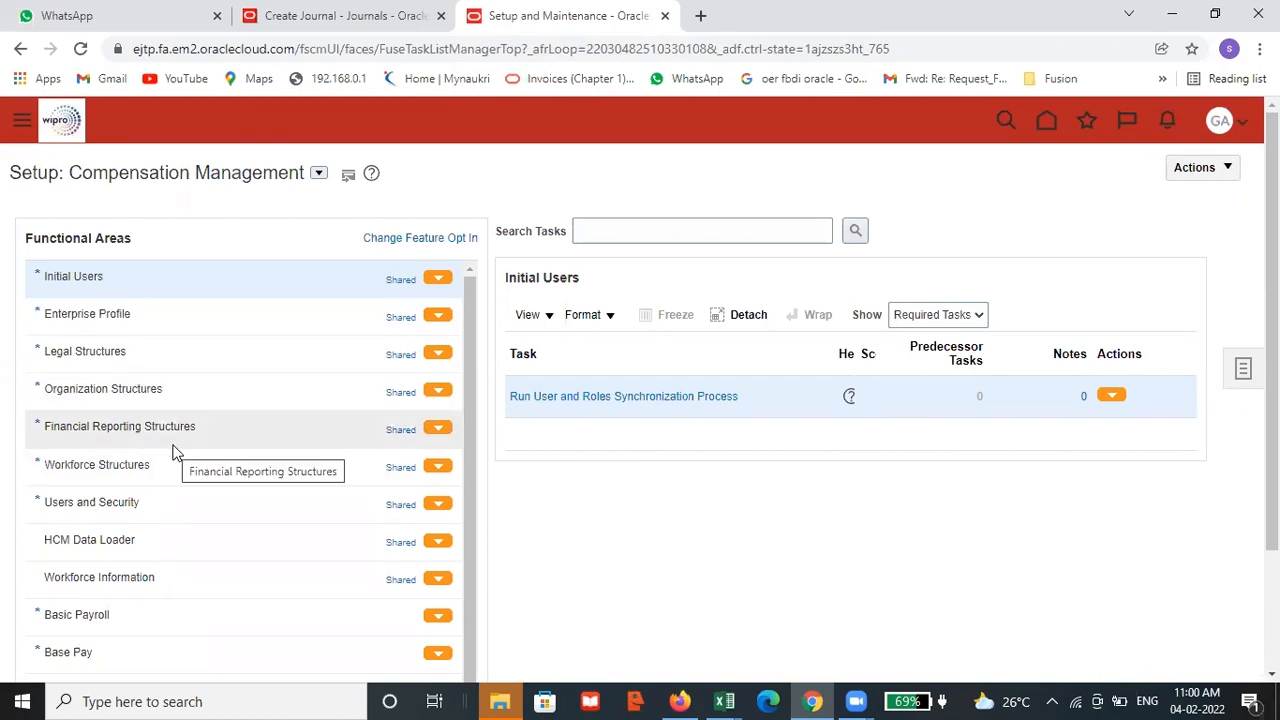
pyautogui.click(318, 173)
pyautogui.click(336, 297)
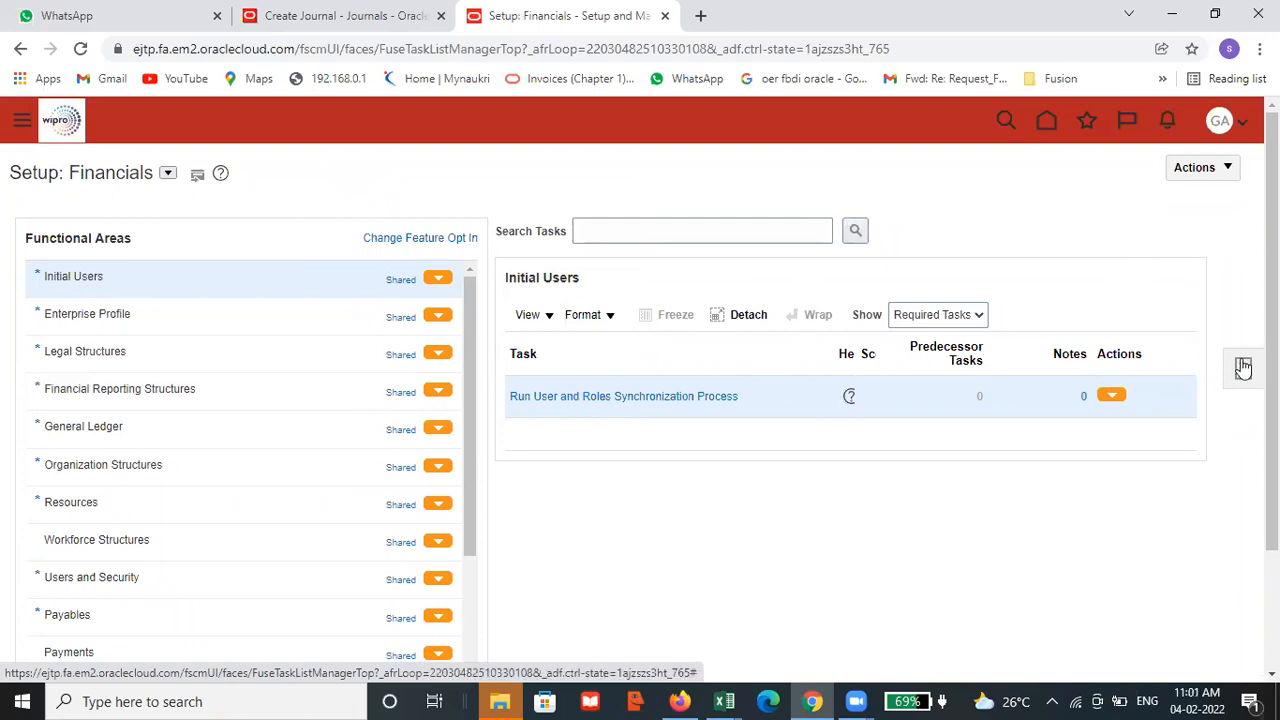
# Search the setup tasks for "journal cat" and open the Manage Journal Categories task
pyautogui.click(1243, 368)
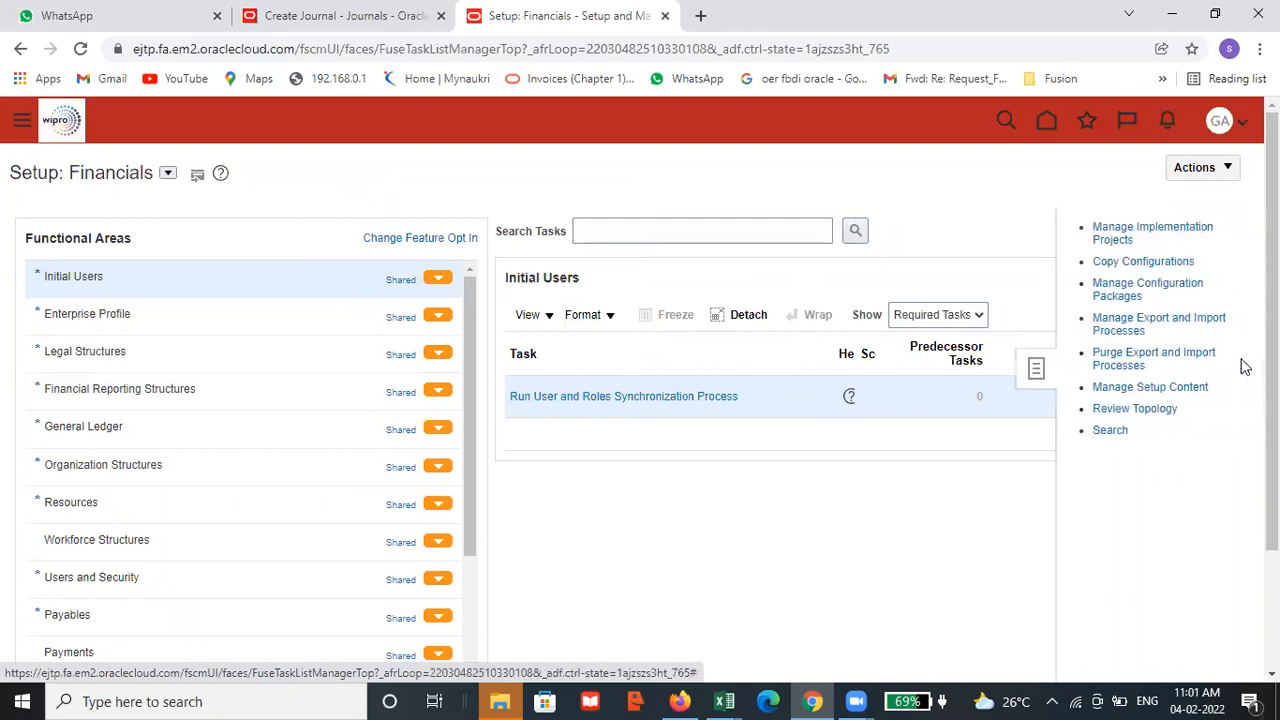
pyautogui.click(1113, 430)
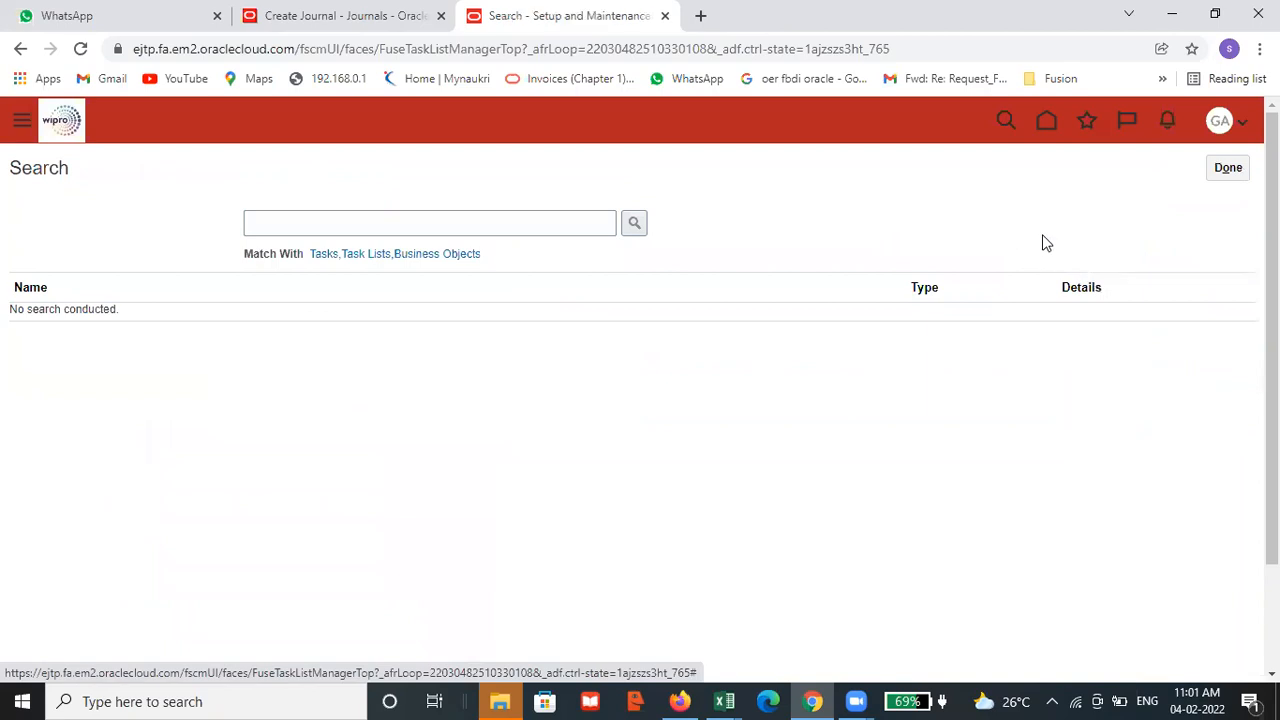
pyautogui.click(329, 223)
pyautogui.write('journal')
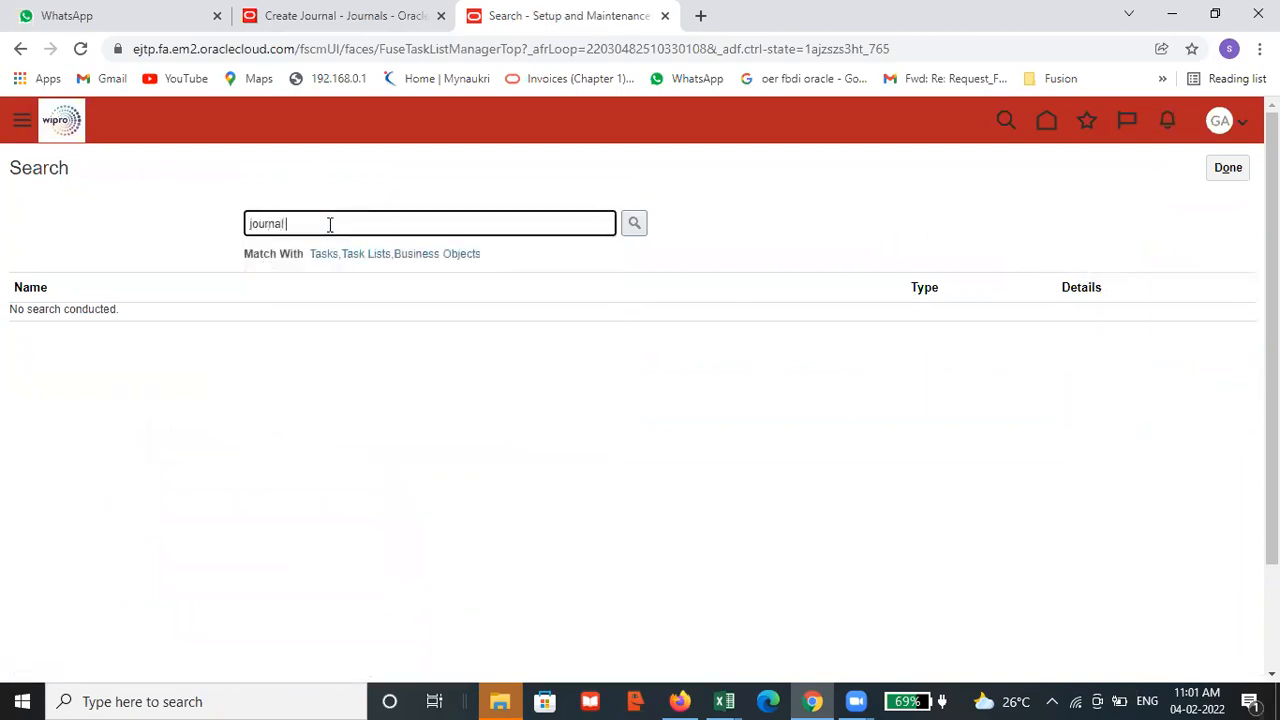
pyautogui.write(' cat')
pyautogui.press('Return')
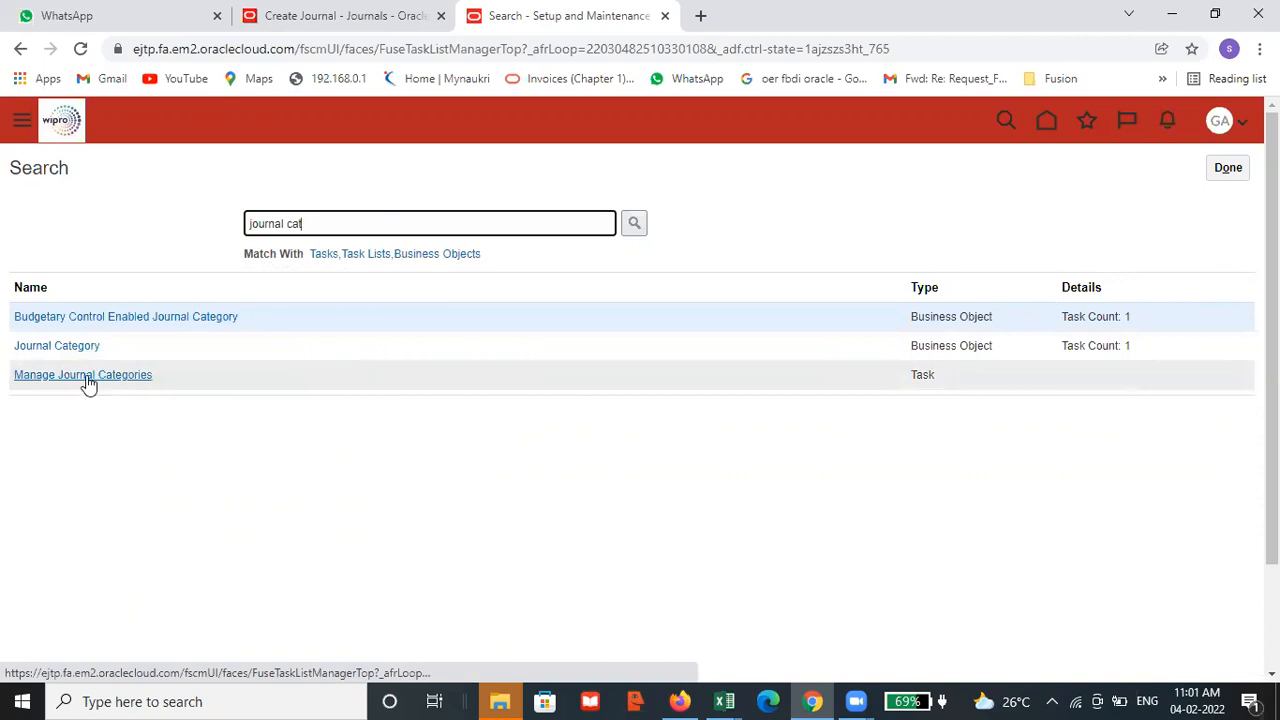
pyautogui.click(60, 373)
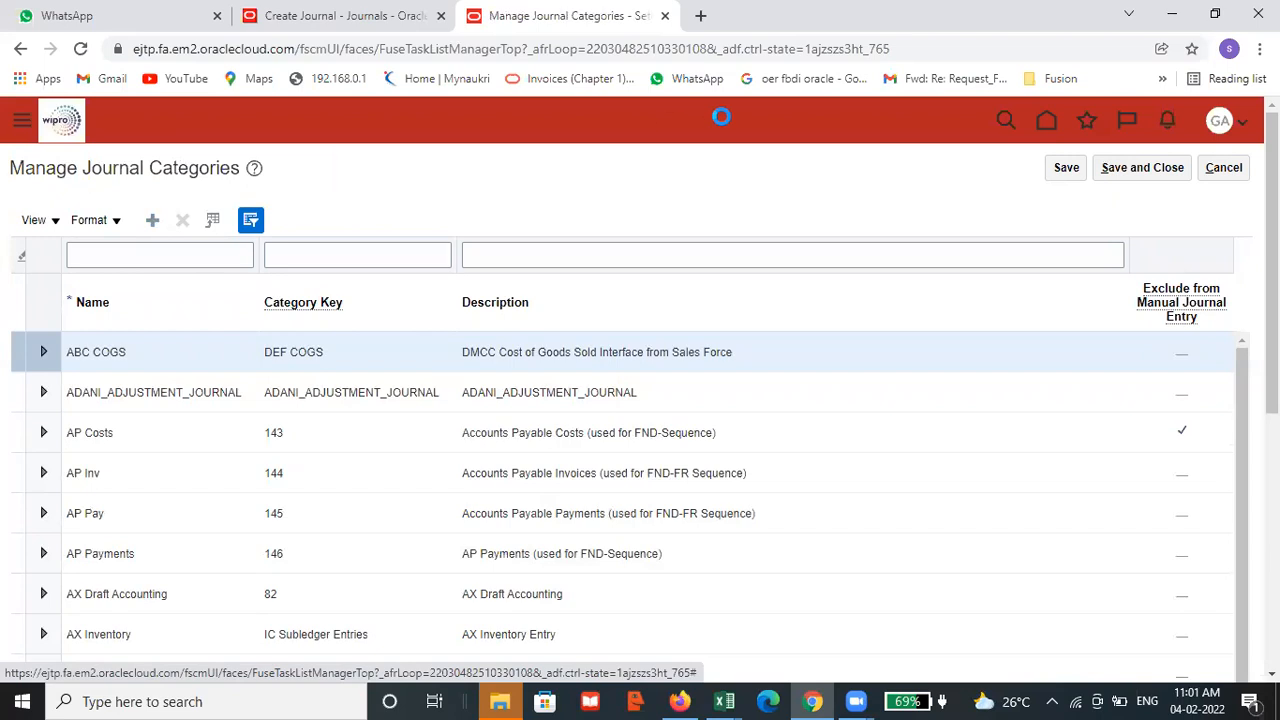
# Add a journal category named GAP RENT with GAP RENT as its description, leaving the Category Key blank
pyautogui.click(119, 353)
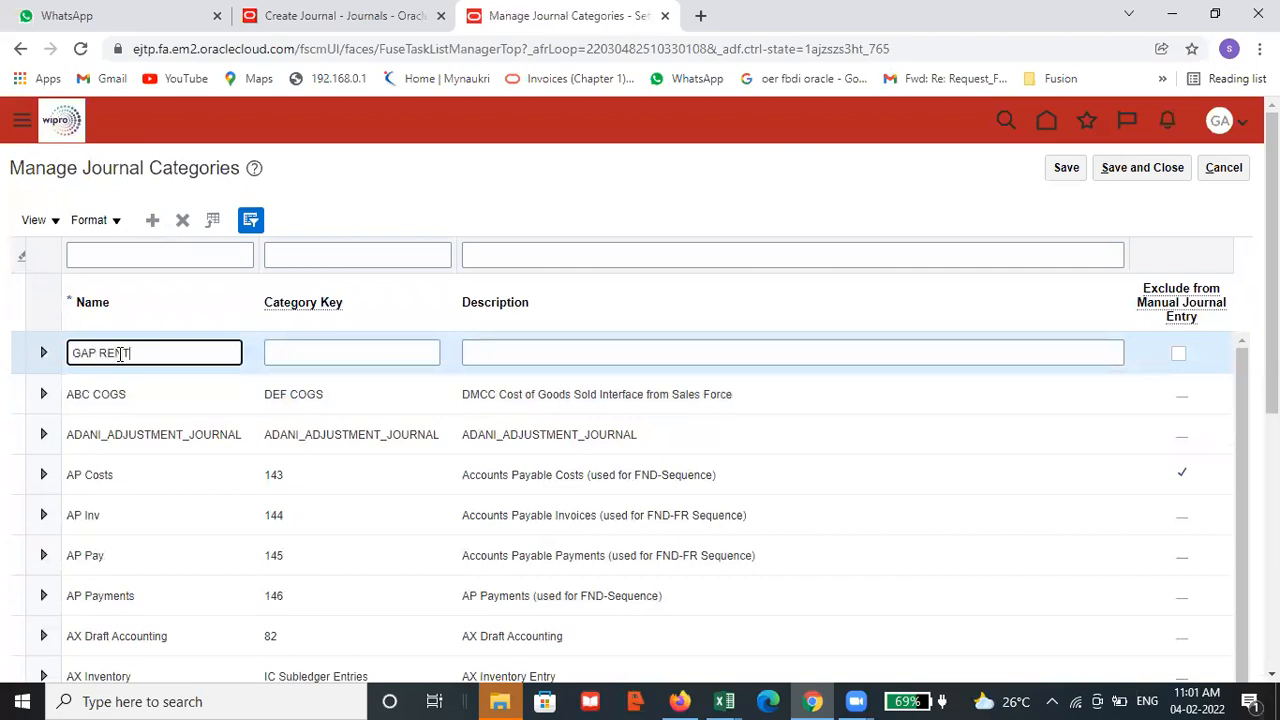
pyautogui.click(350, 357)
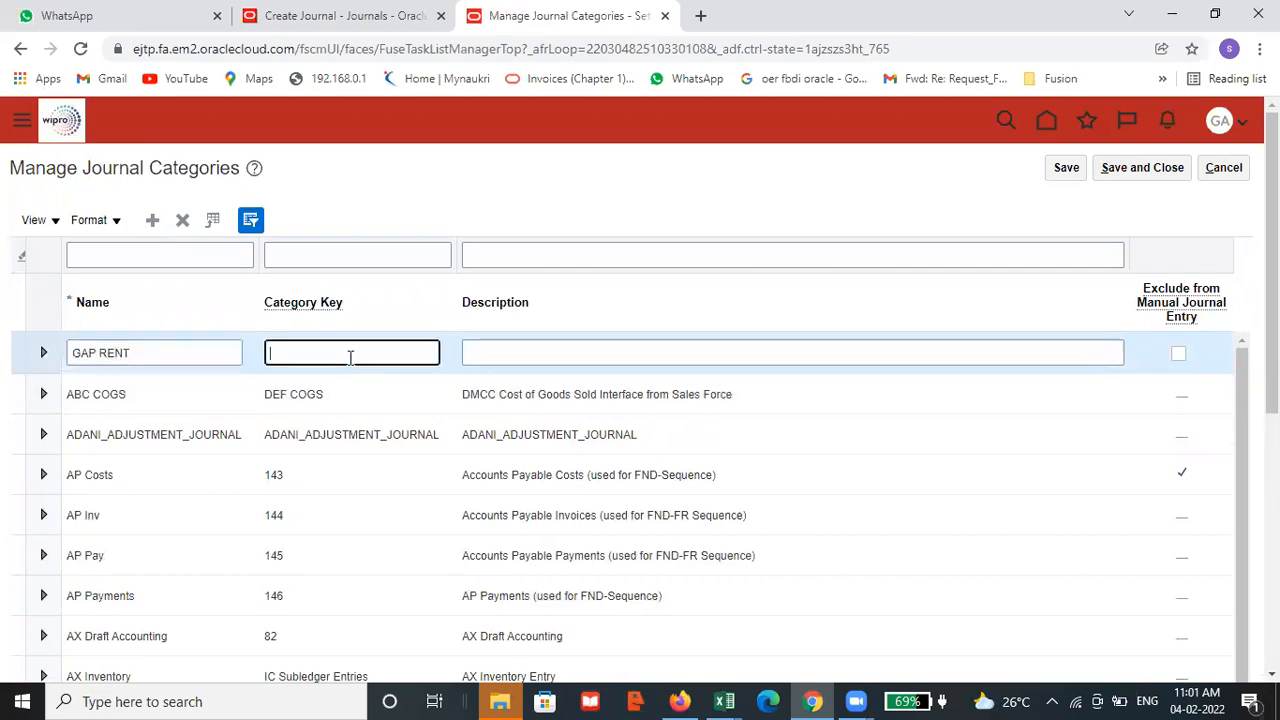
pyautogui.click(206, 356)
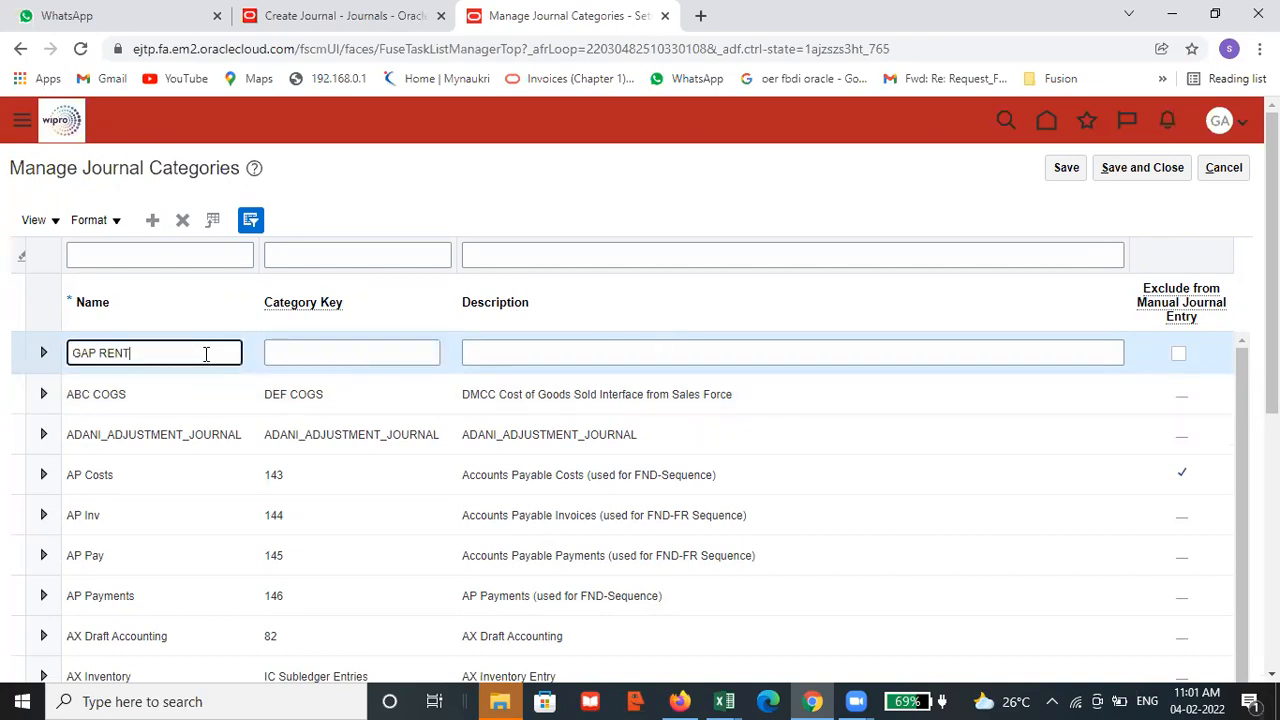
pyautogui.moveTo(163, 354); pyautogui.dragTo(68, 352)
pyautogui.hotkey('ctrl', 'c')
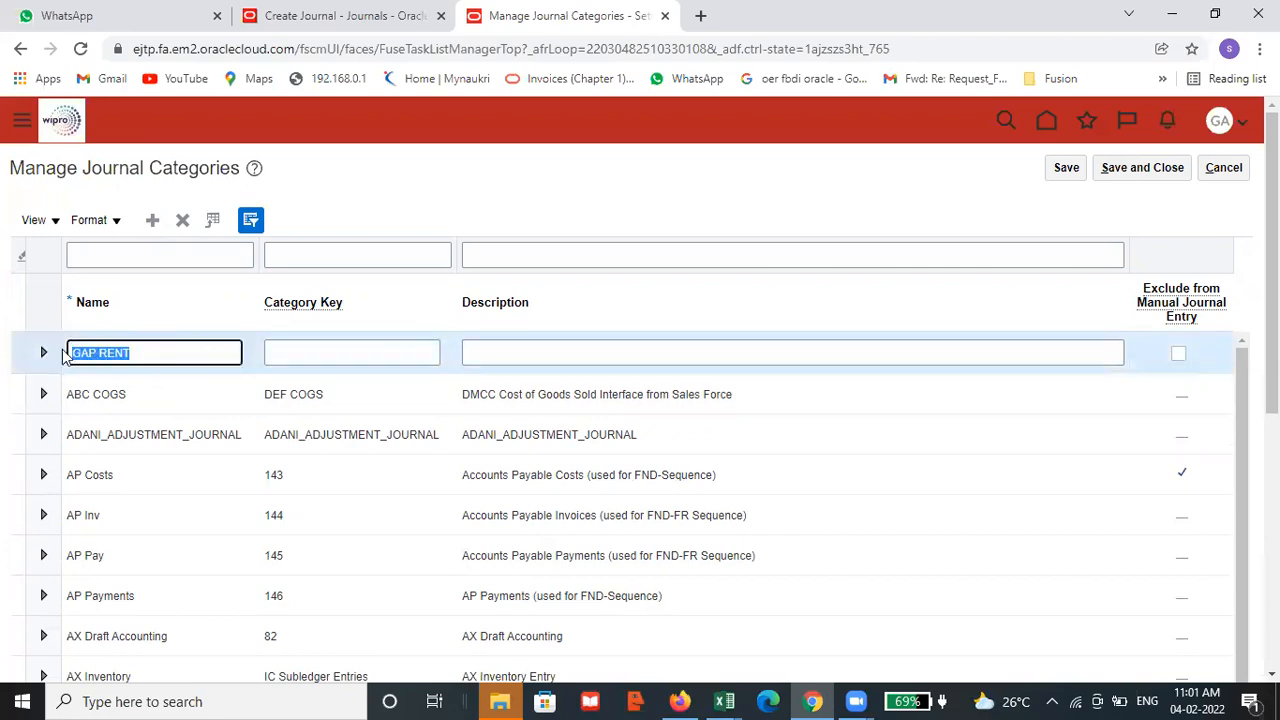
pyautogui.click(575, 362)
pyautogui.hotkey('ctrl', 'v')
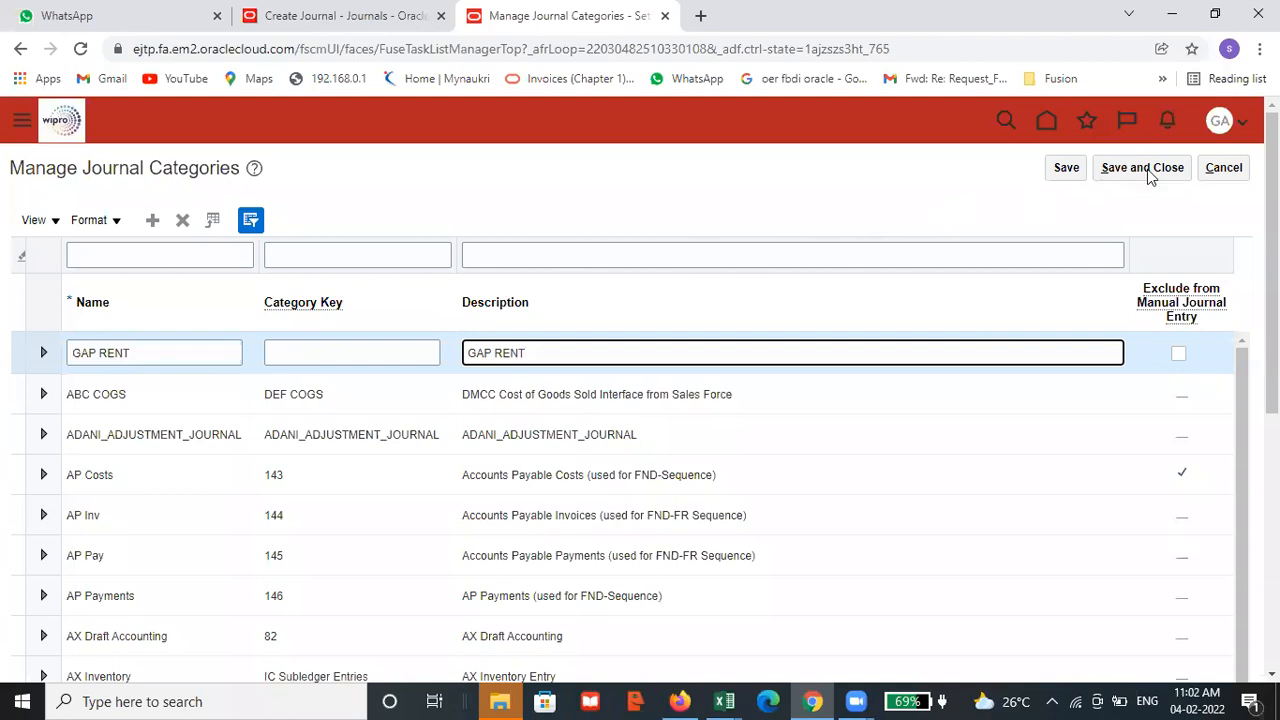
# Save and close the new journal category, then leave the setup task search
pyautogui.click(1062, 172)
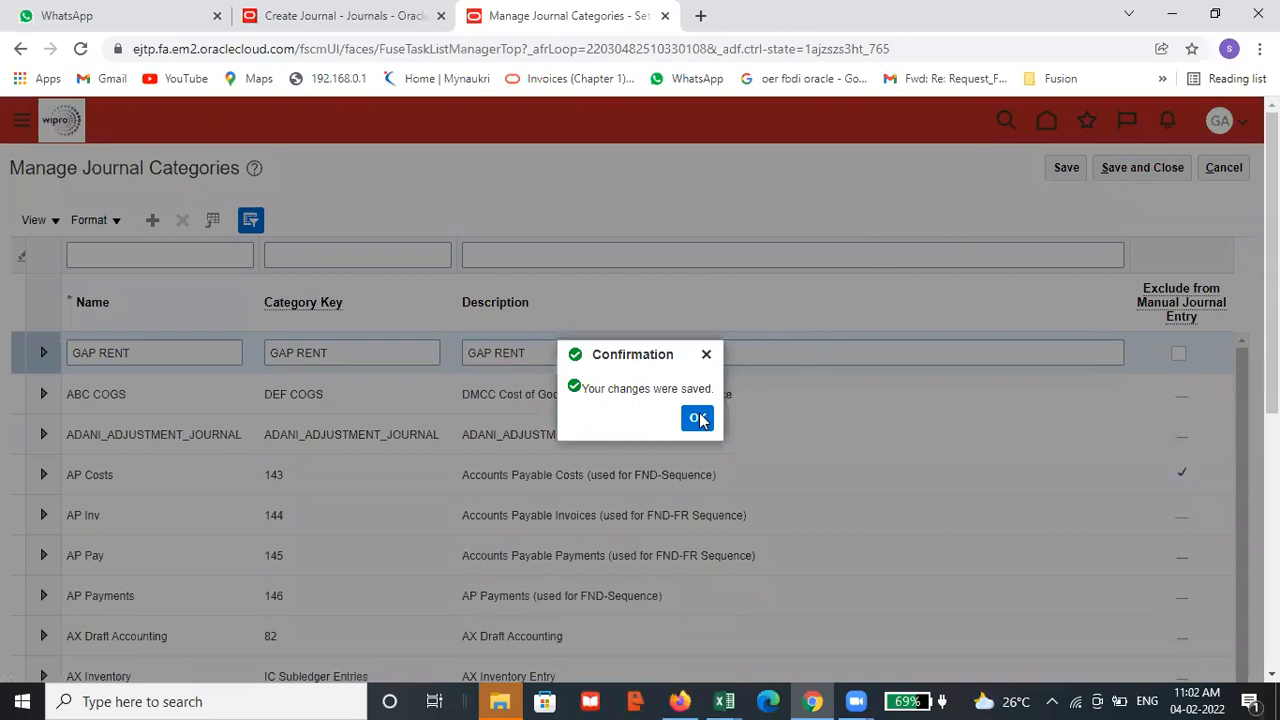
pyautogui.click(698, 420)
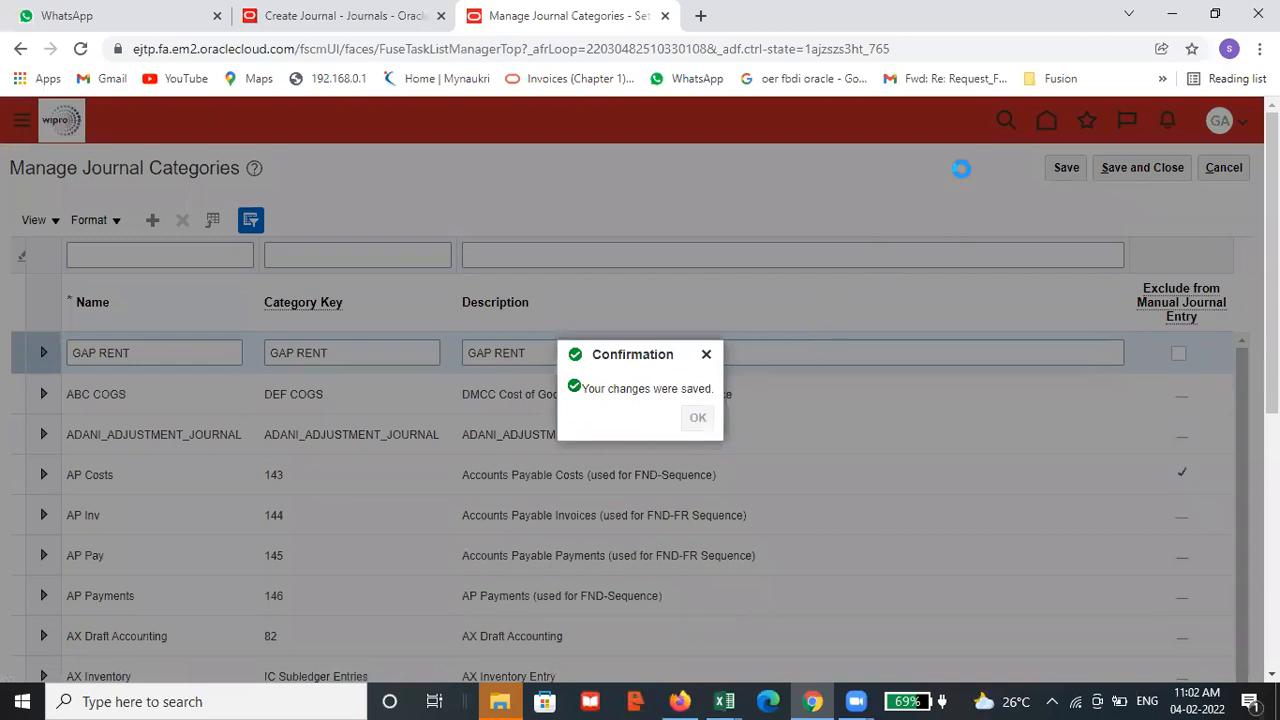
pyautogui.click(1137, 172)
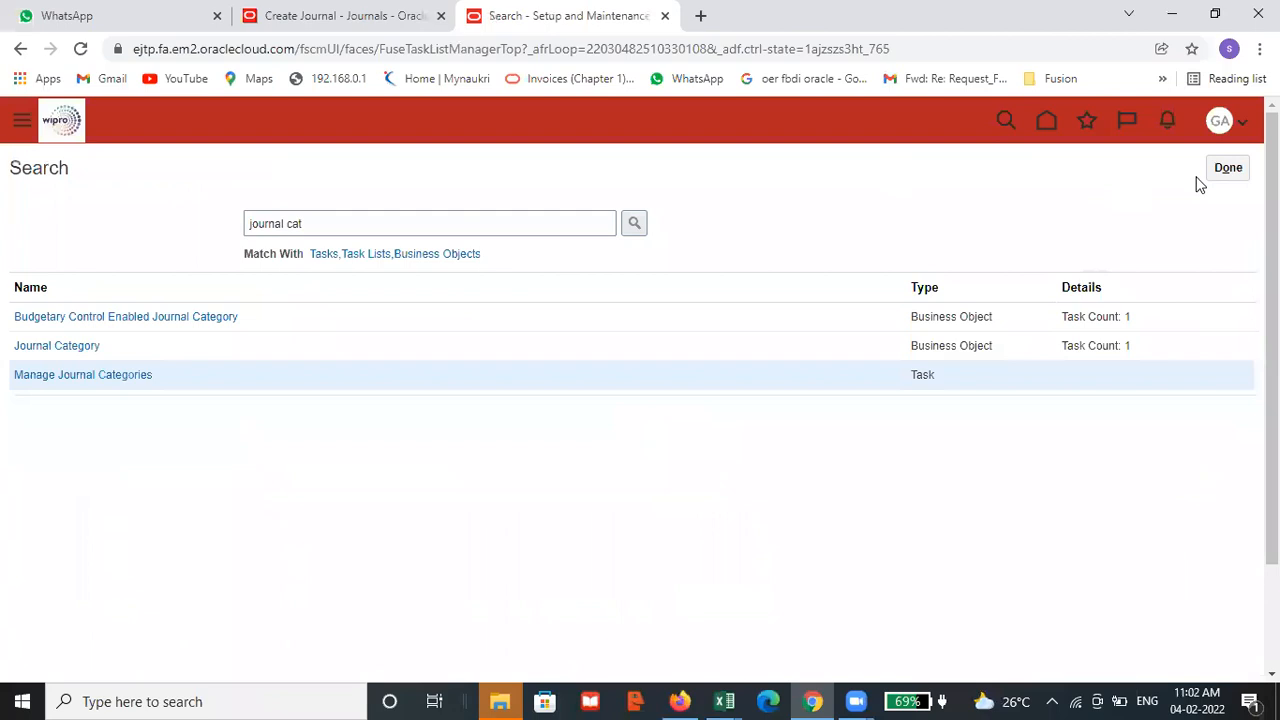
pyautogui.click(1224, 174)
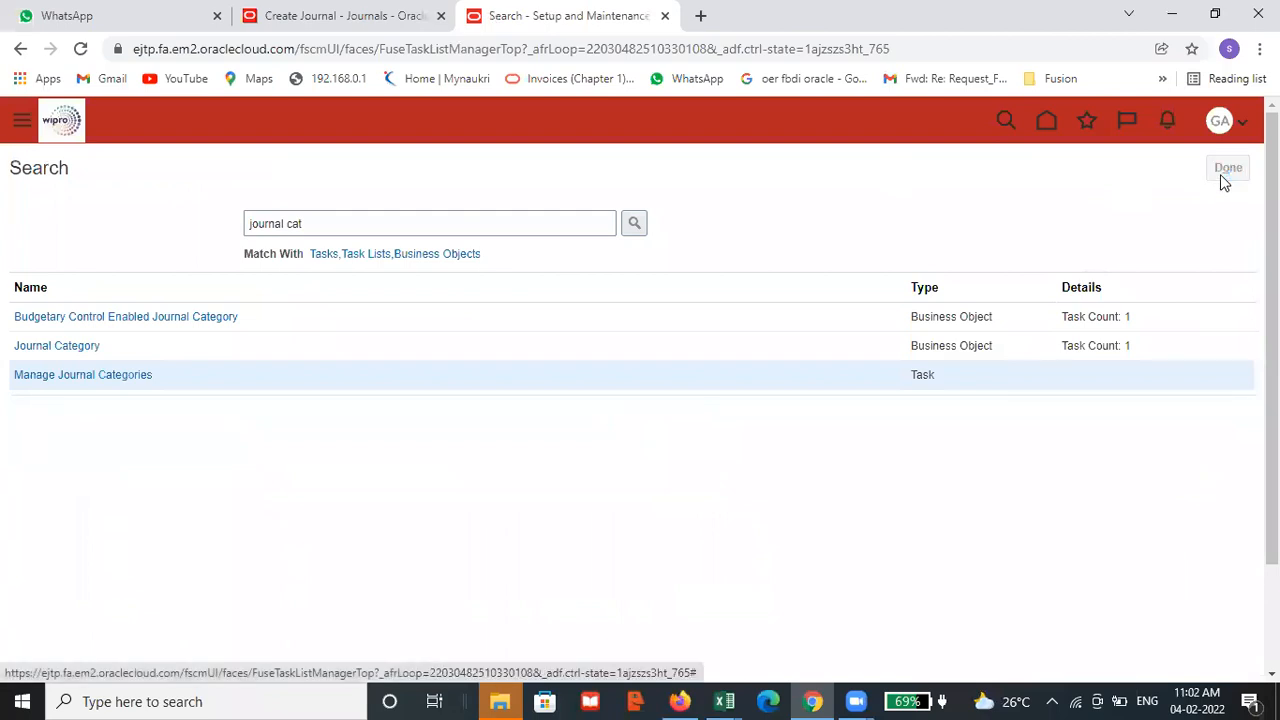
# Return to the Create Journal tab and enter GAP TEST JOURNAL1 as both the journal's name and its description
pyautogui.click(316, 17)
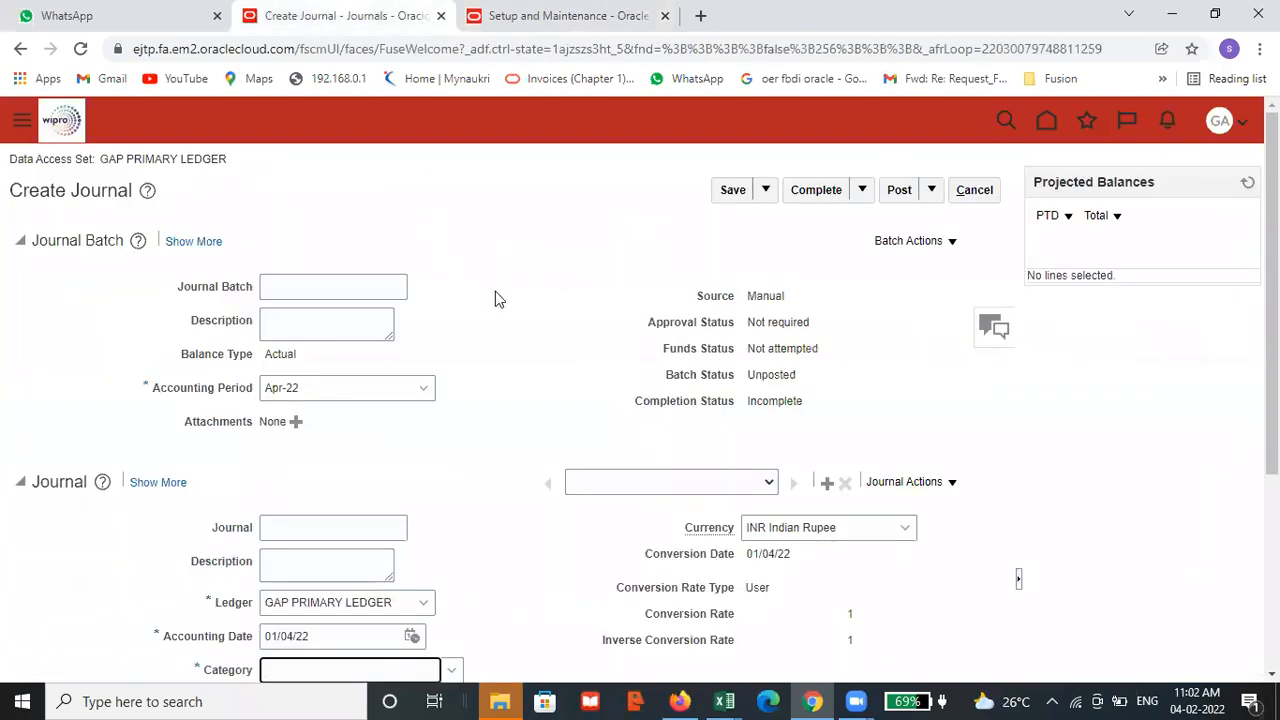
pyautogui.scroll(-3, 495, 291)
pyautogui.click(293, 252)
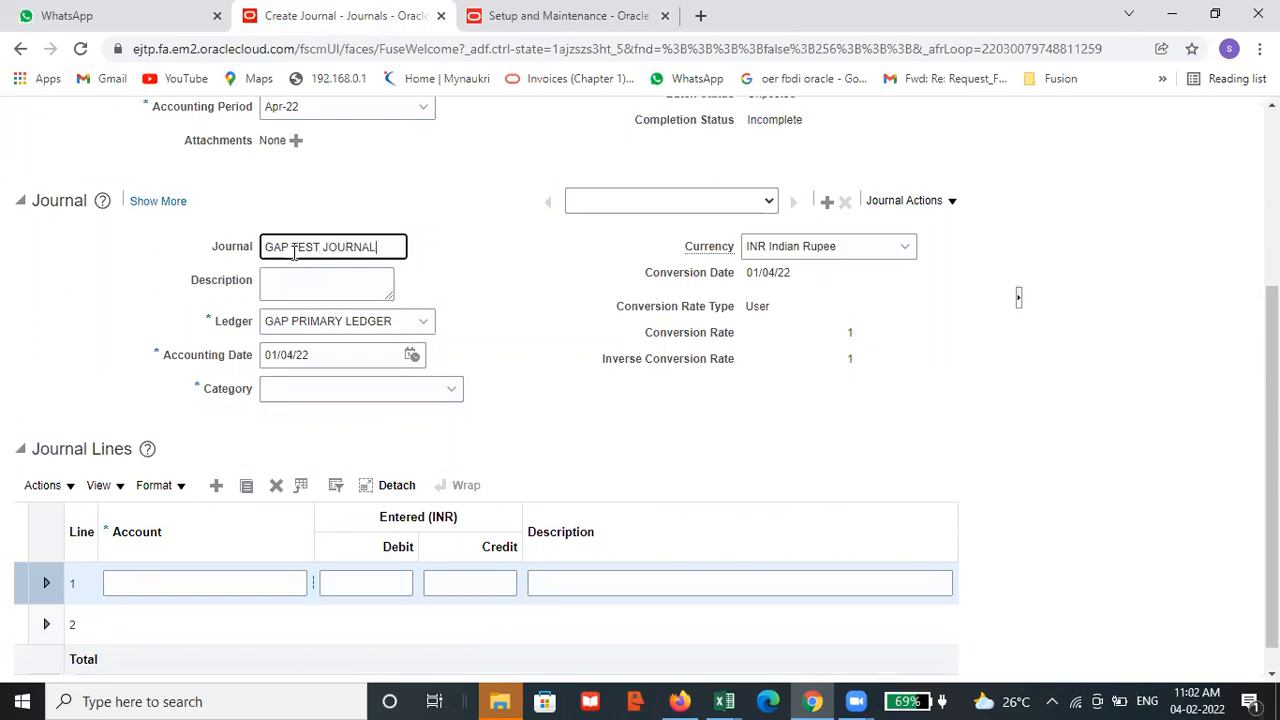
pyautogui.write('1')
pyautogui.moveTo(386, 246); pyautogui.dragTo(273, 248)
pyautogui.moveTo(401, 246); pyautogui.dragTo(267, 246)
pyautogui.hotkey('ctrl', 'c')
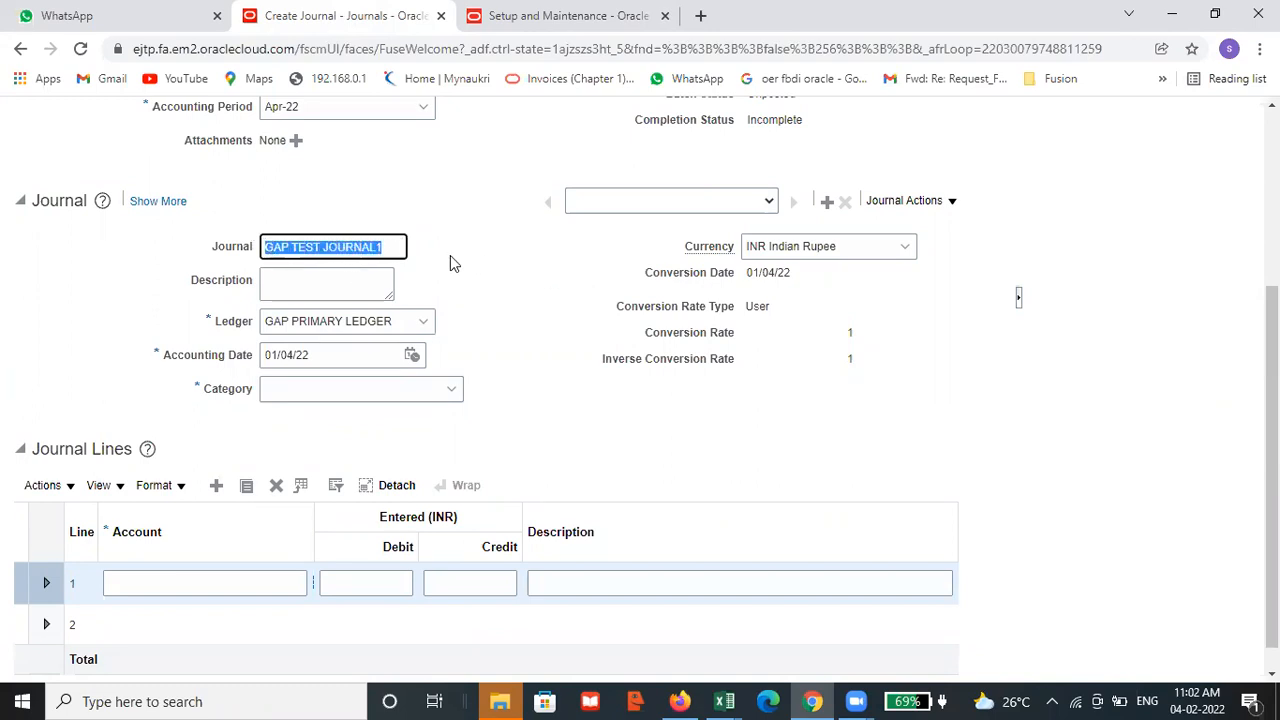
pyautogui.click(376, 285)
pyautogui.hotkey('ctrl', 'v')
# Try to assign a GAP category to the journal by searching for GAP and browsing the category list
pyautogui.click(403, 388)
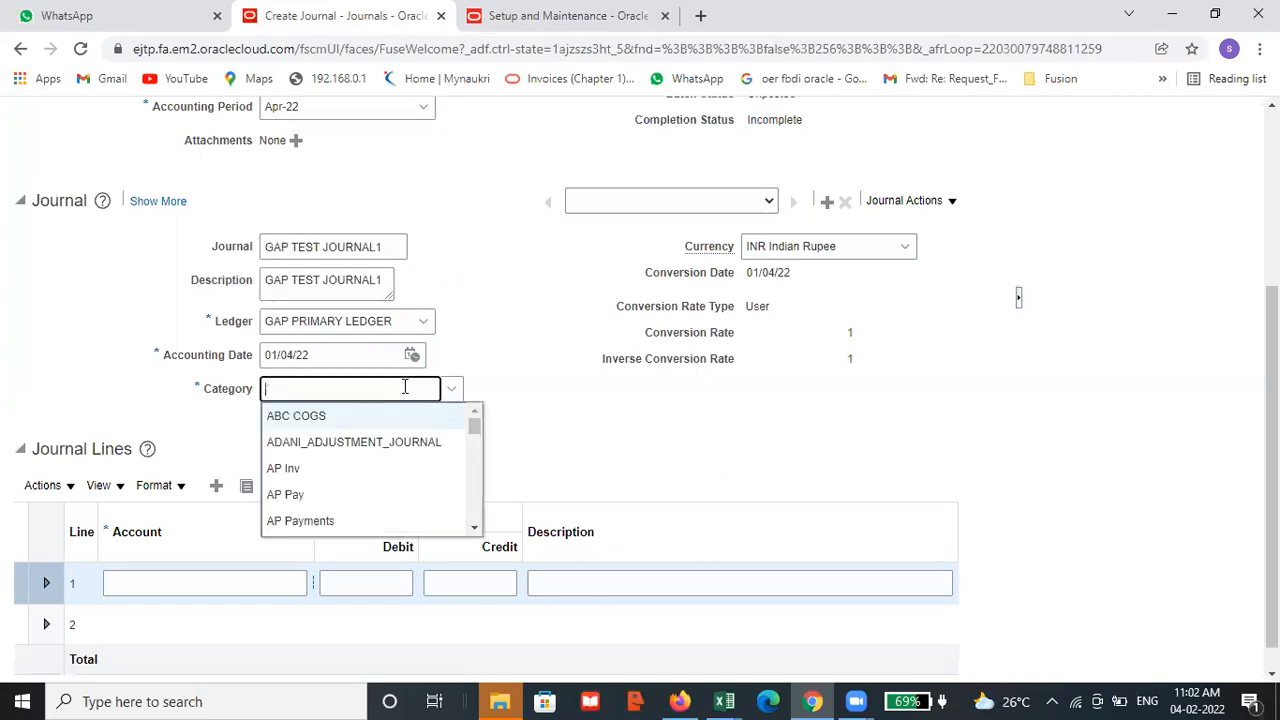
pyautogui.write('GAP')
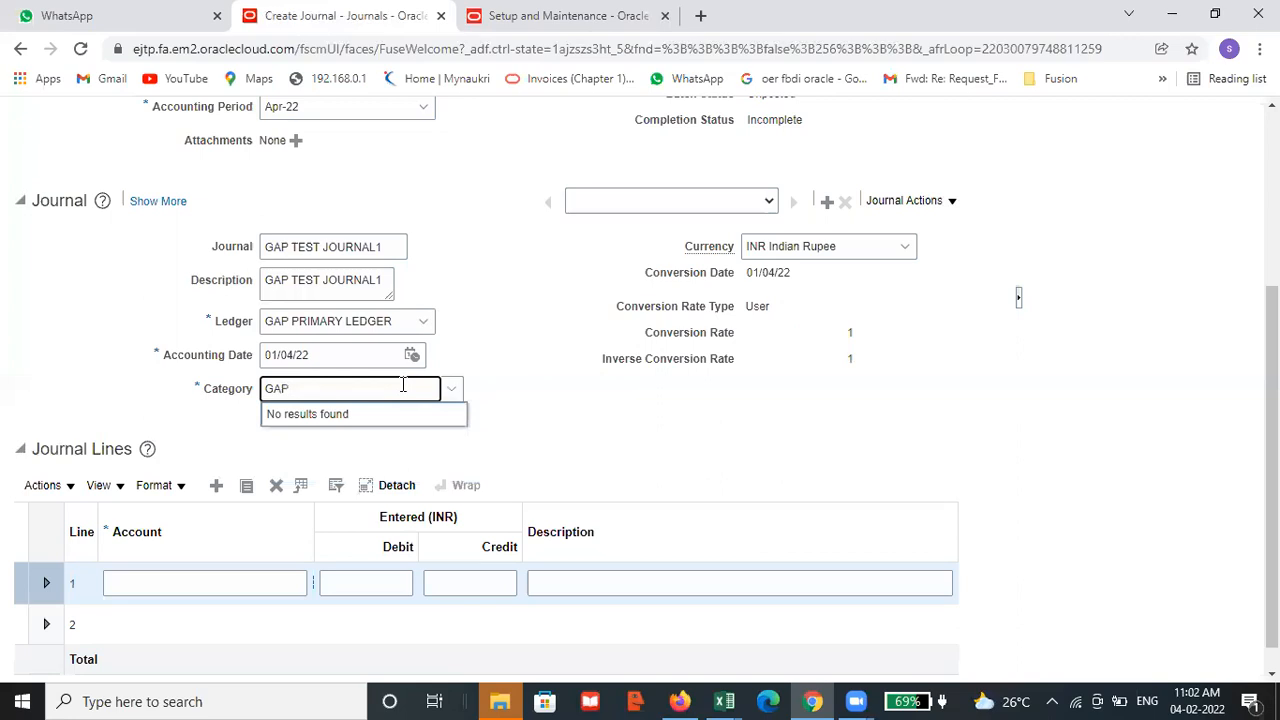
pyautogui.click(454, 393)
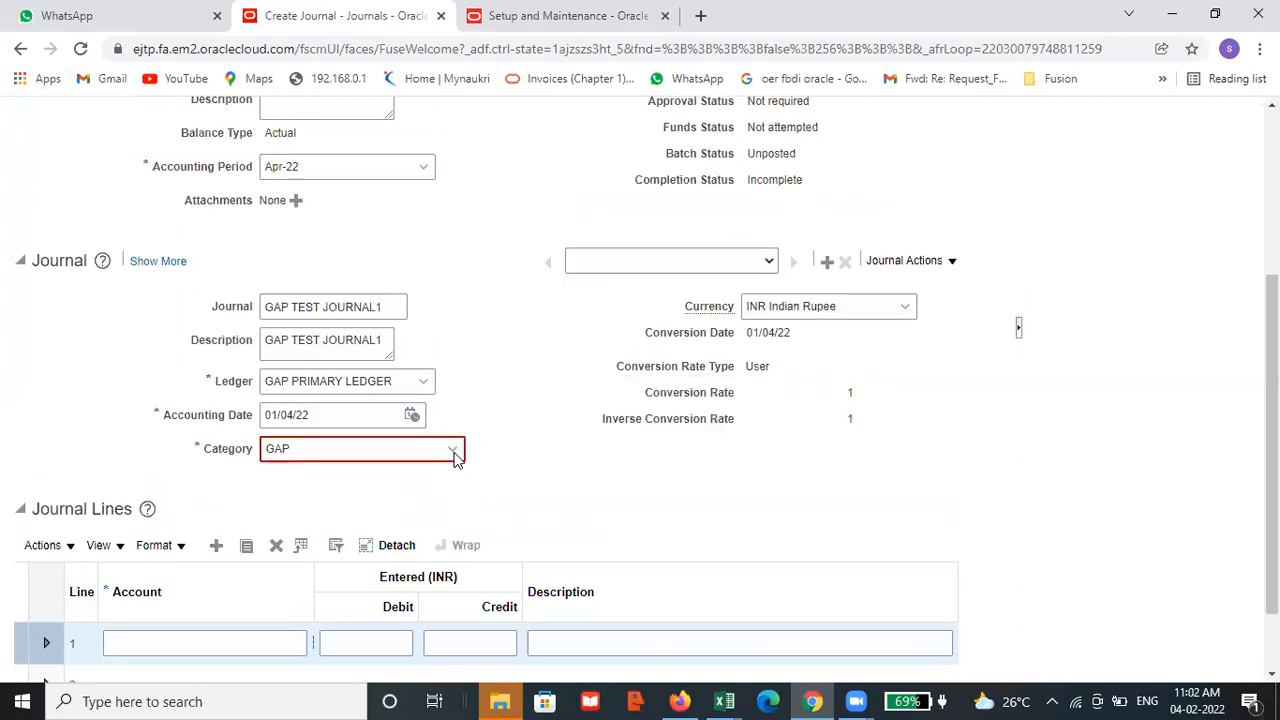
pyautogui.click(452, 449)
pyautogui.moveTo(475, 486); pyautogui.dragTo(476, 519)
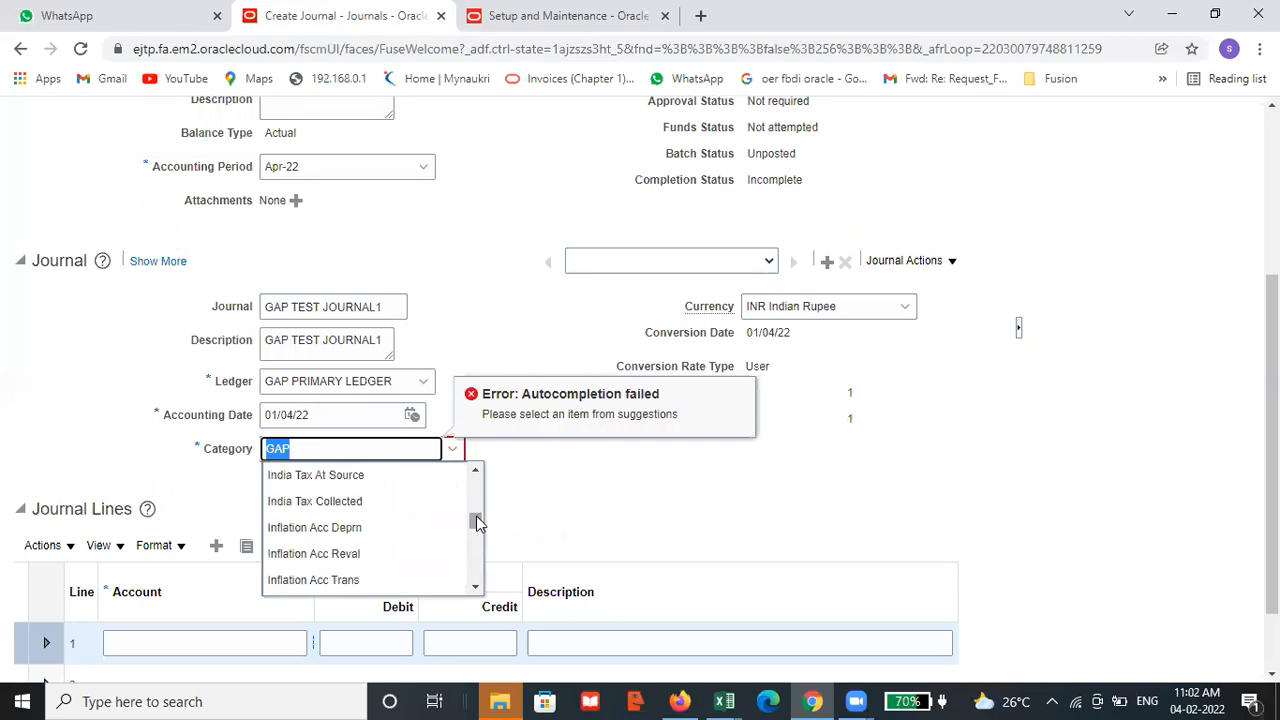
# Sign out of Oracle from the Setup and Maintenance browser tab
pyautogui.scroll(3, 603, 469)
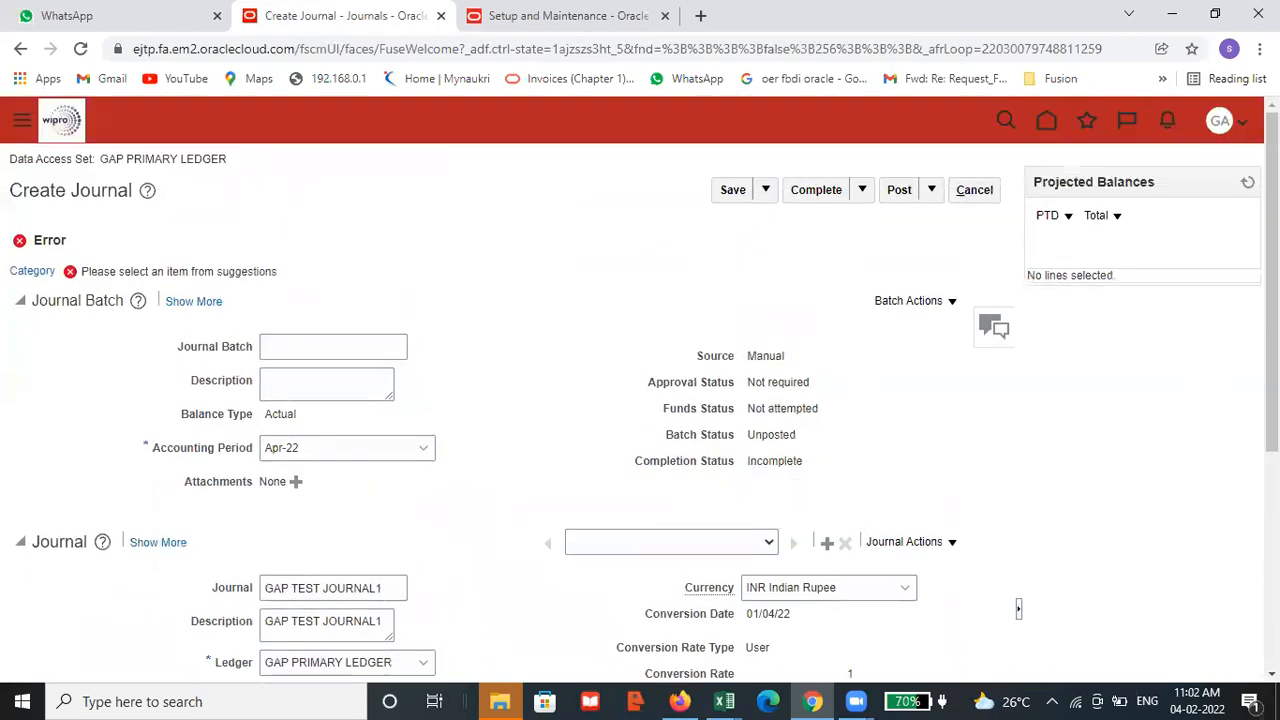
pyautogui.click(1238, 126)
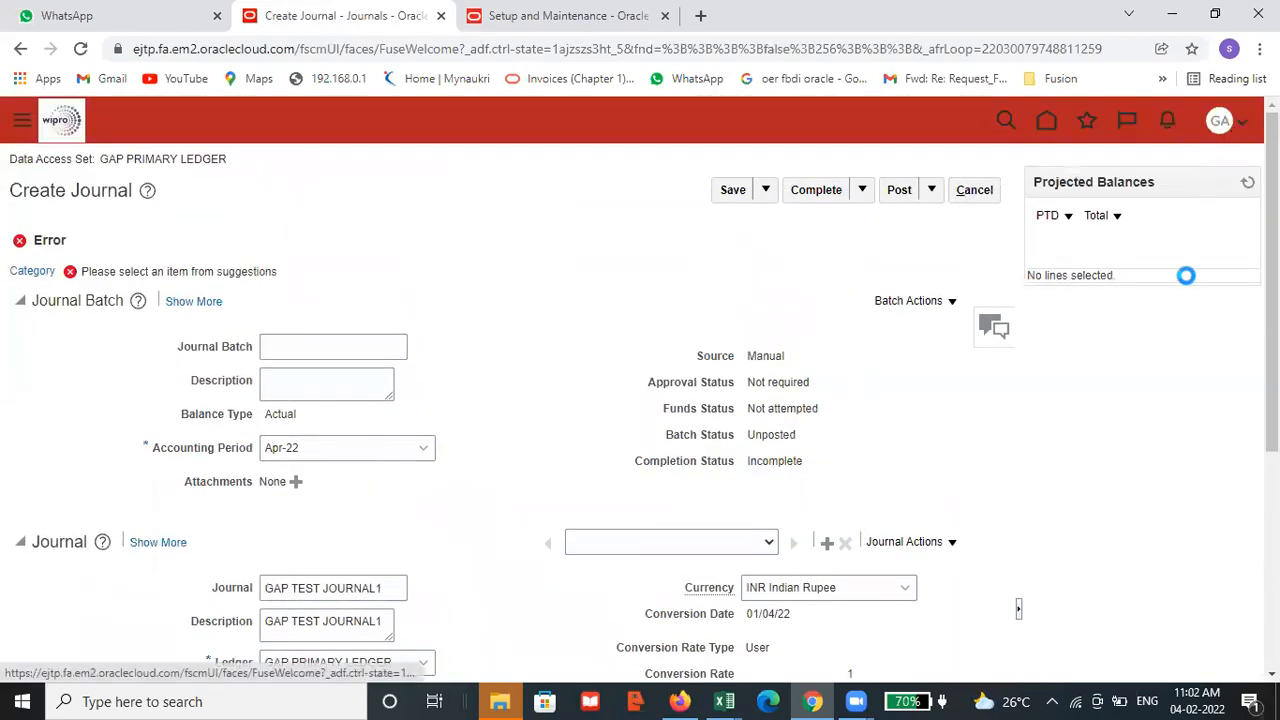
pyautogui.click(571, 18)
pyautogui.click(1244, 125)
pyautogui.click(1203, 160)
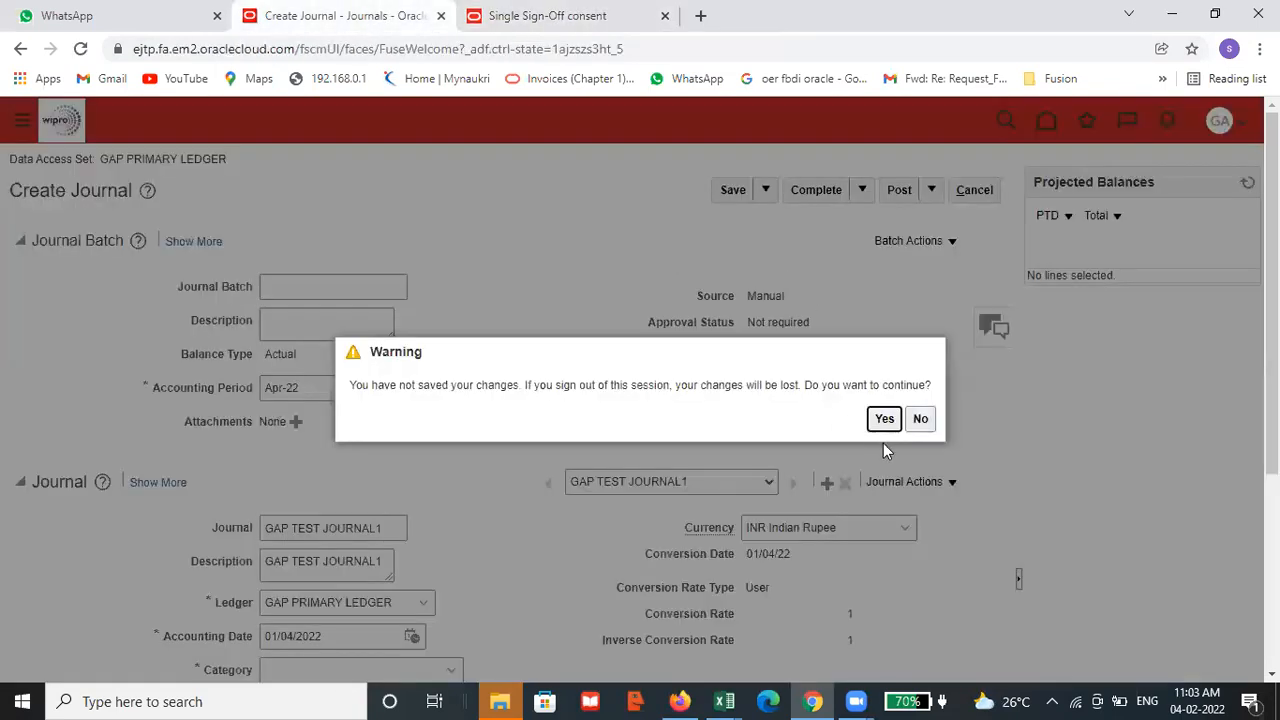
pyautogui.click(884, 419)
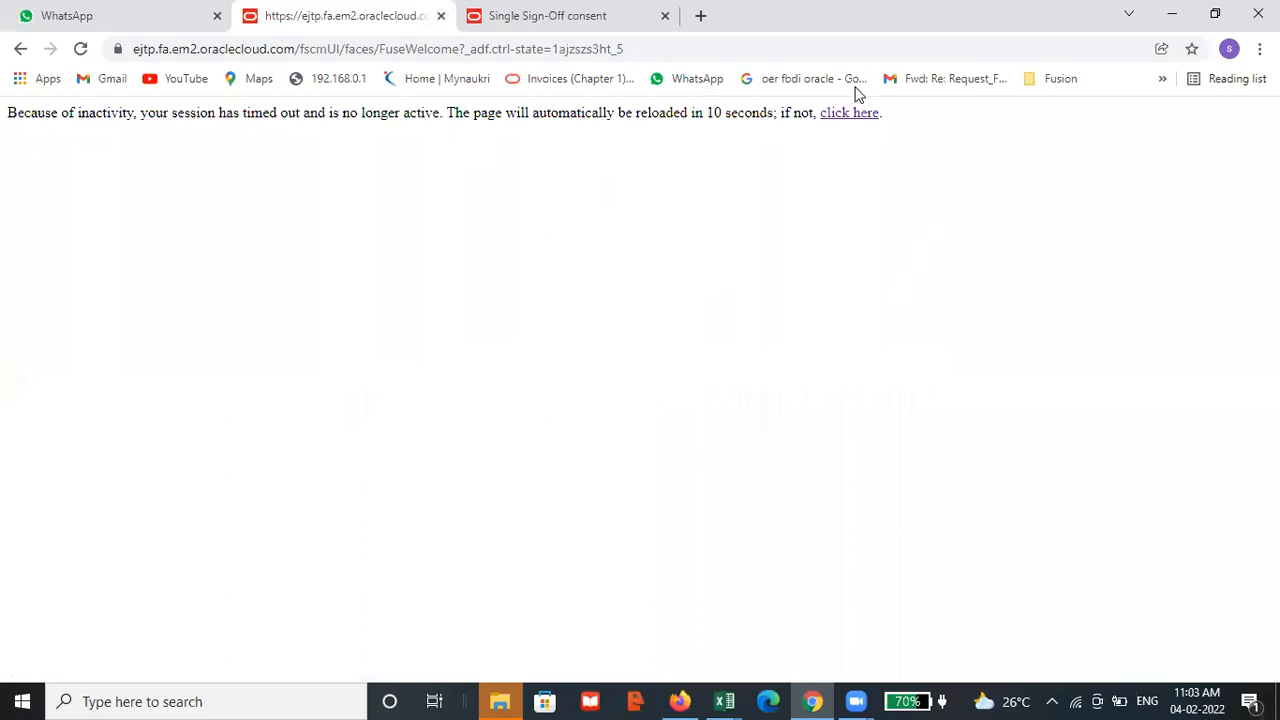
# Close the timed-out Create Journal tab and the Single Sign-Off consent tab
pyautogui.click(850, 113)
pyautogui.click(441, 16)
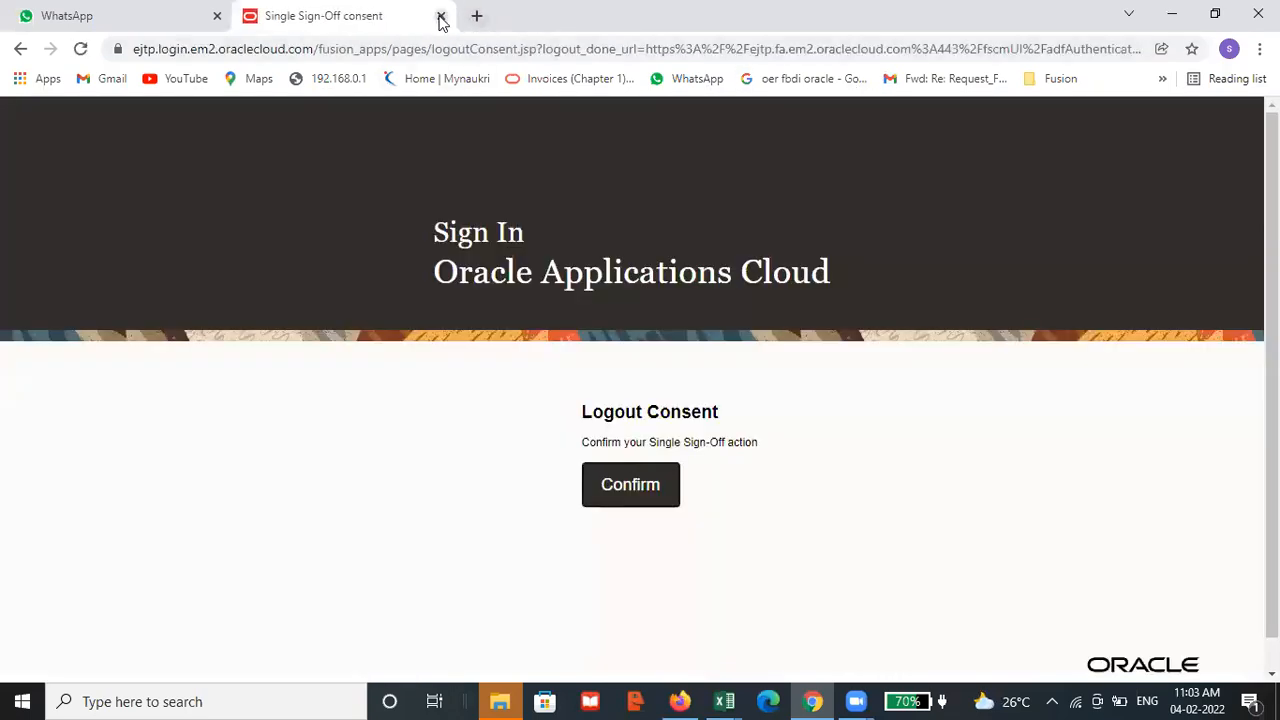
pyautogui.click(441, 16)
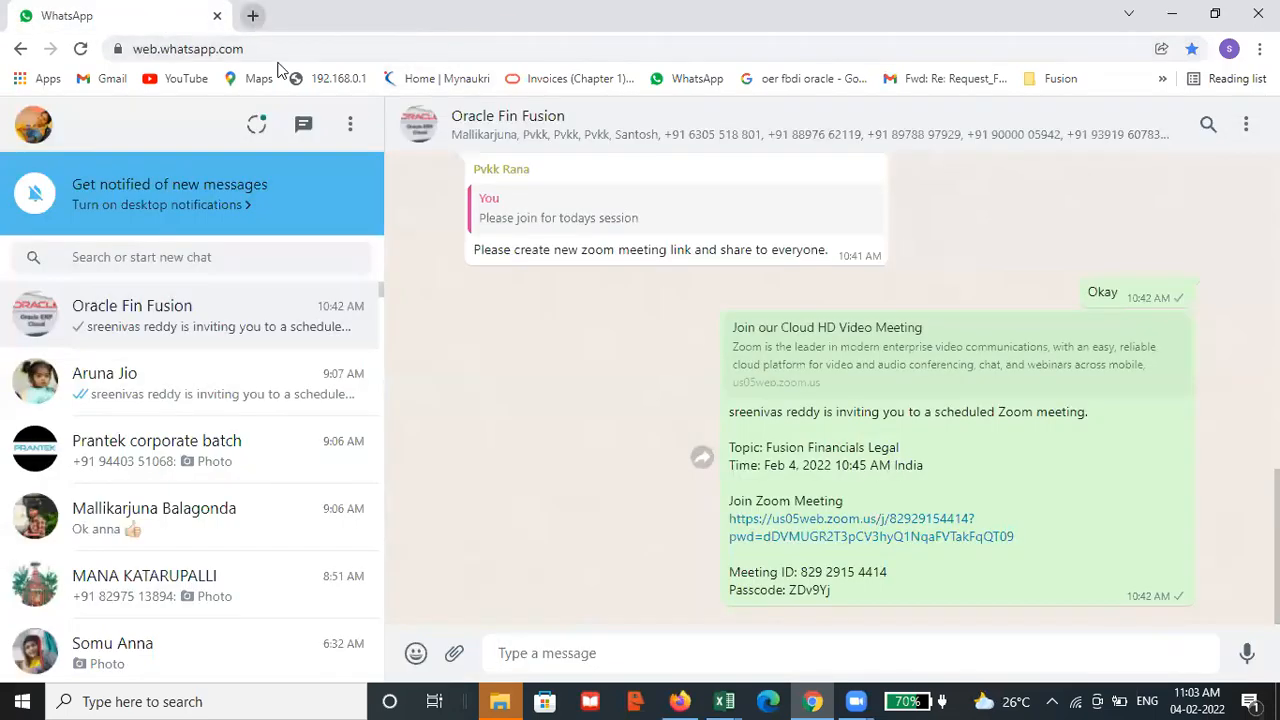
# Reopen Oracle Fusion in a new browser tab from the saved Fusion bookmarks and go to its home page
pyautogui.hotkey('ctrl', 't')
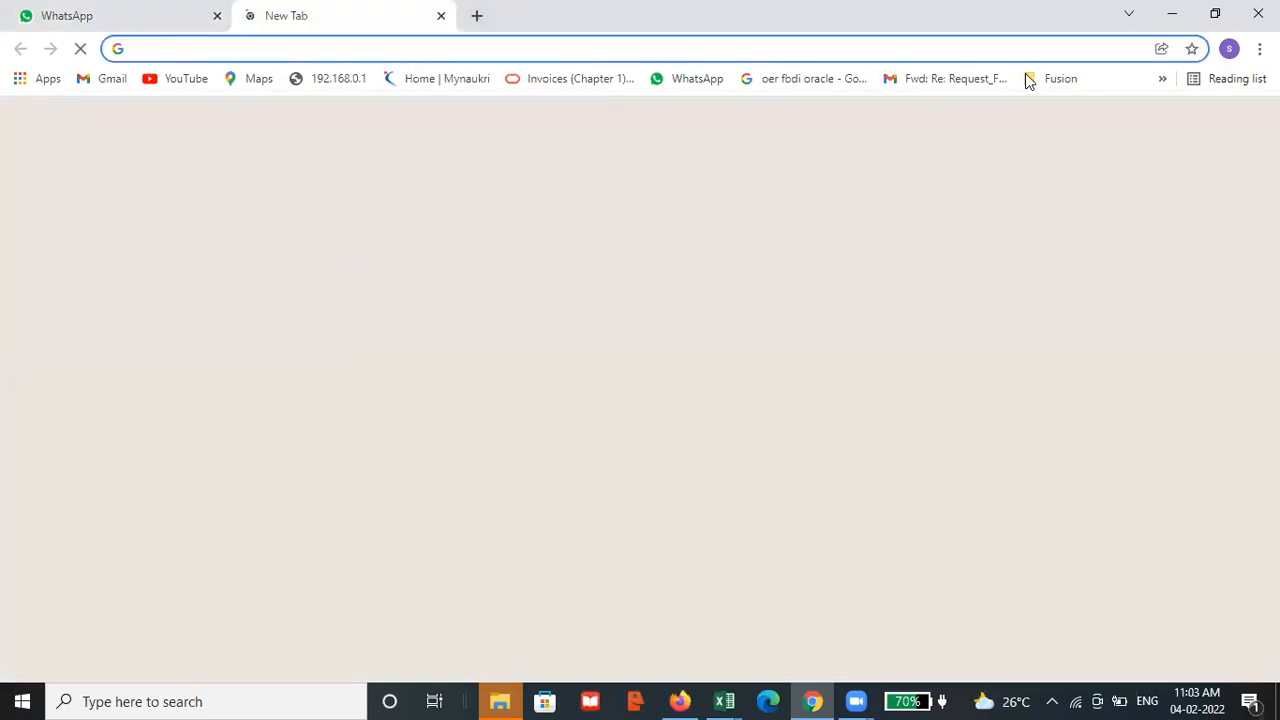
pyautogui.click(1037, 82)
pyautogui.click(1049, 109)
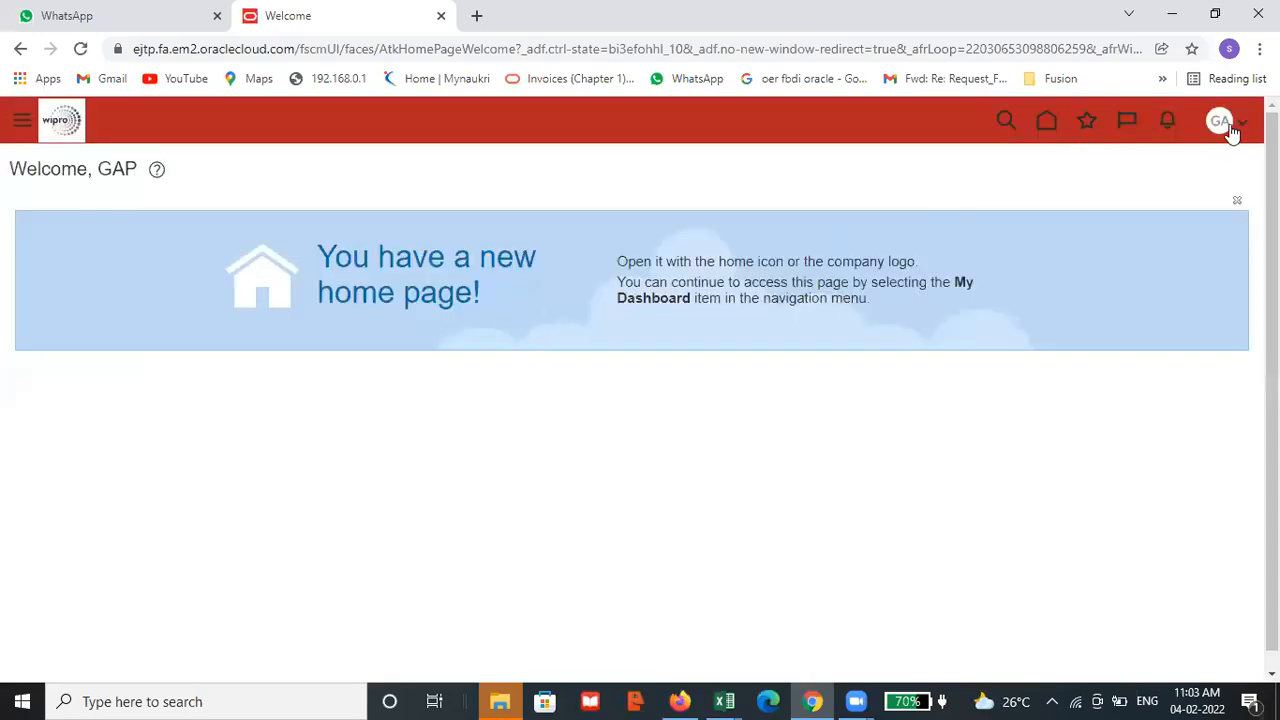
pyautogui.click(1046, 120)
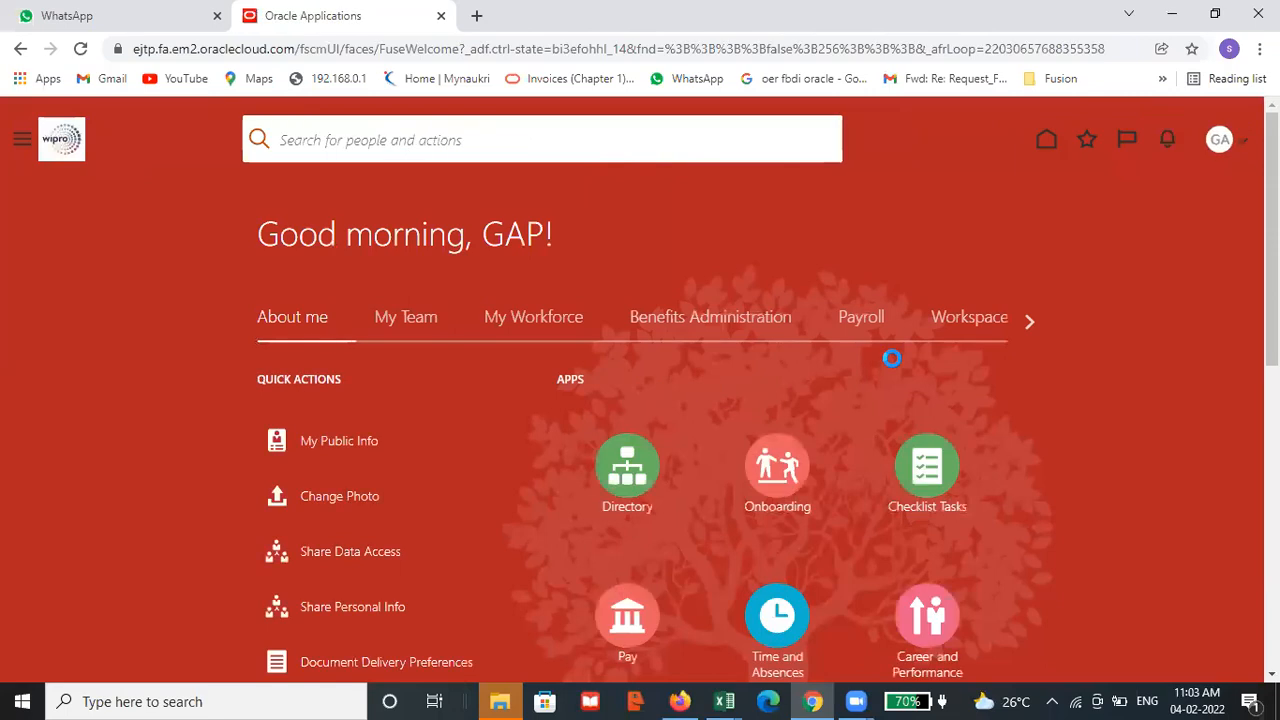
# Go to Journals under General Accounting and start a new manual journal
pyautogui.click(1027, 320)
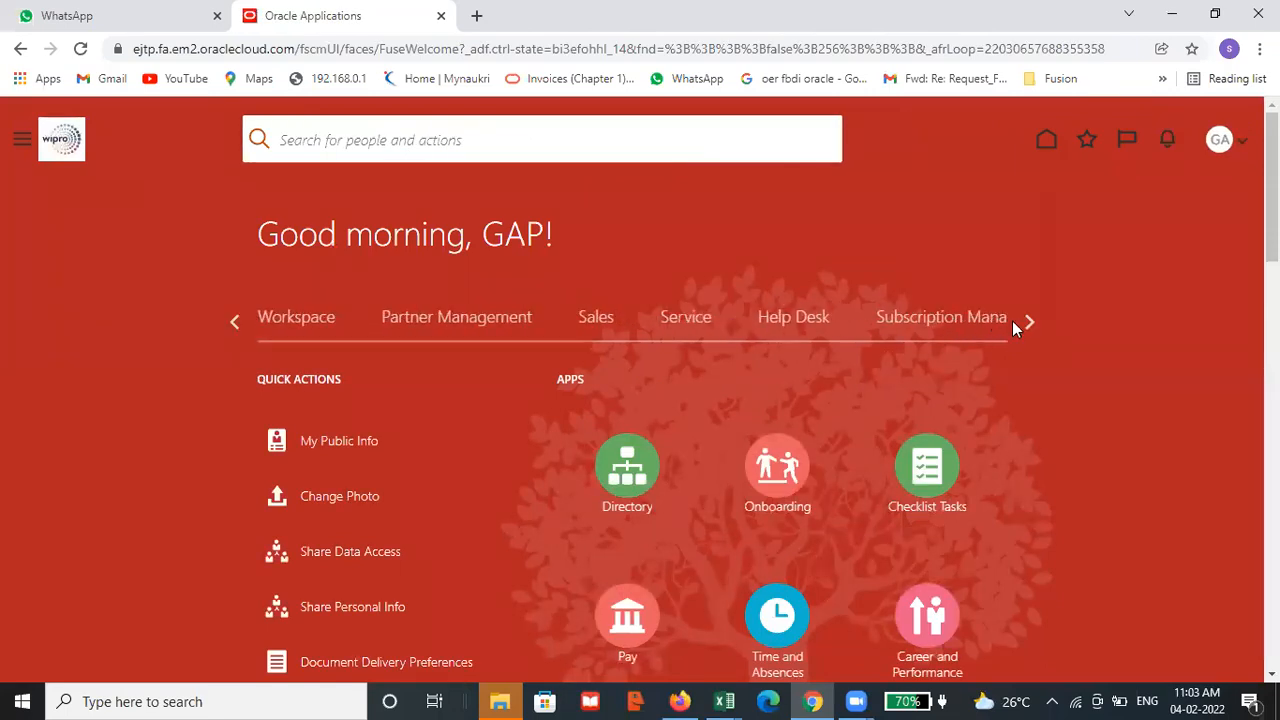
pyautogui.click(1020, 322)
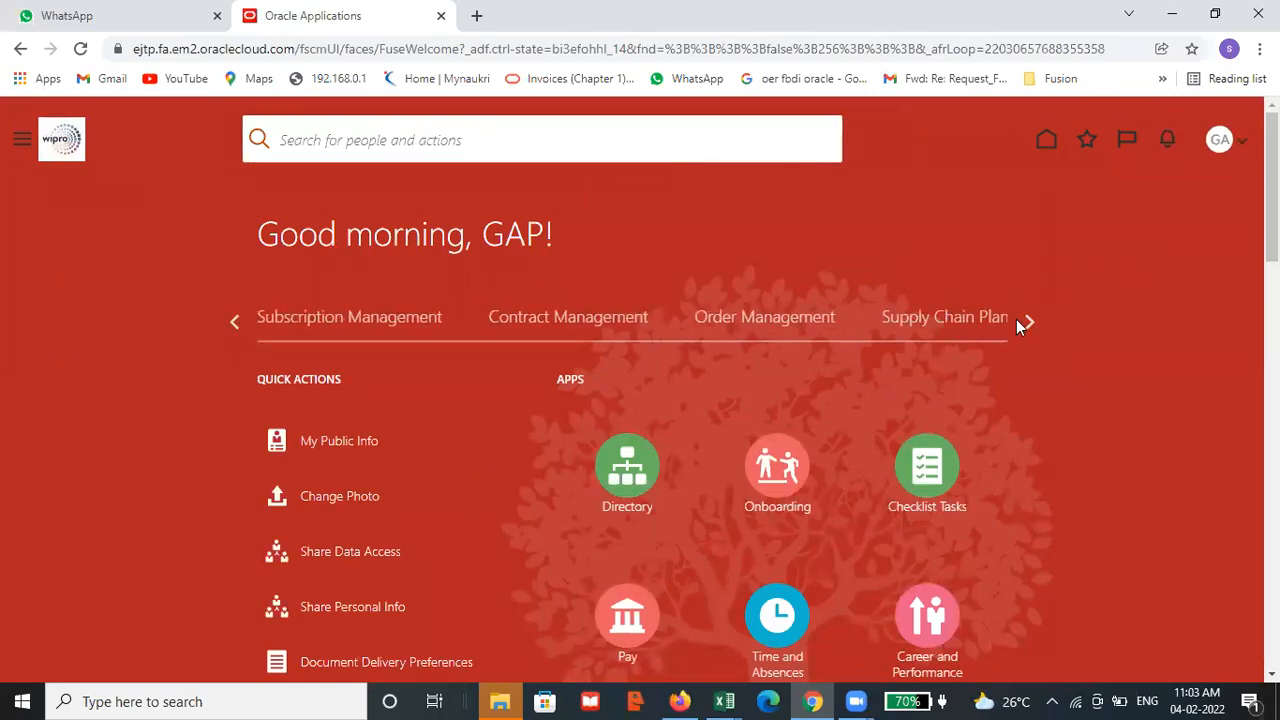
pyautogui.click(1023, 319)
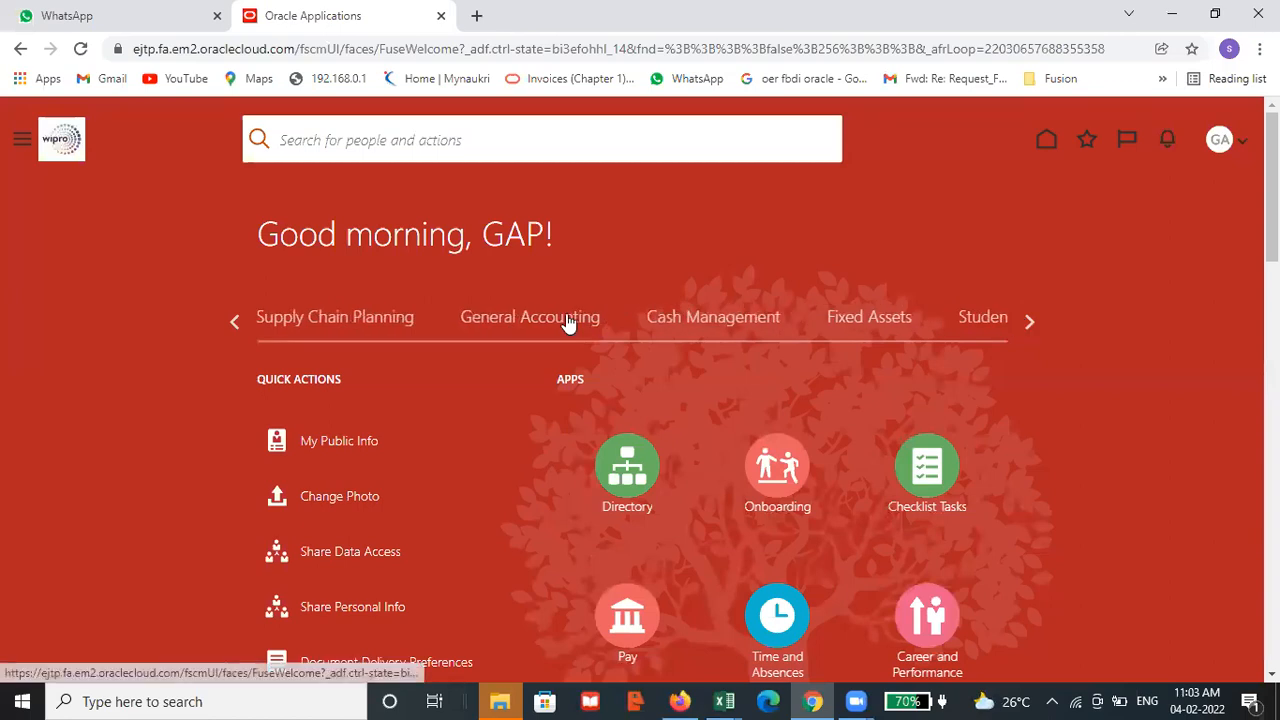
pyautogui.click(567, 322)
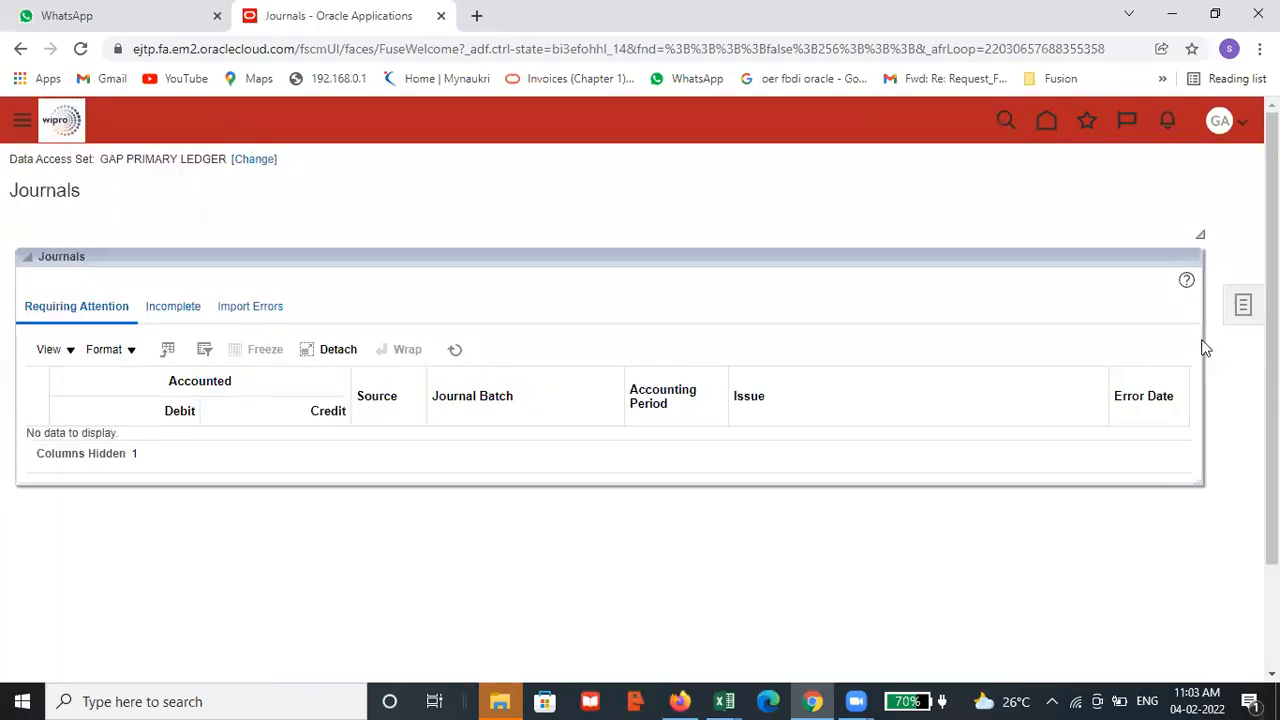
pyautogui.click(1242, 306)
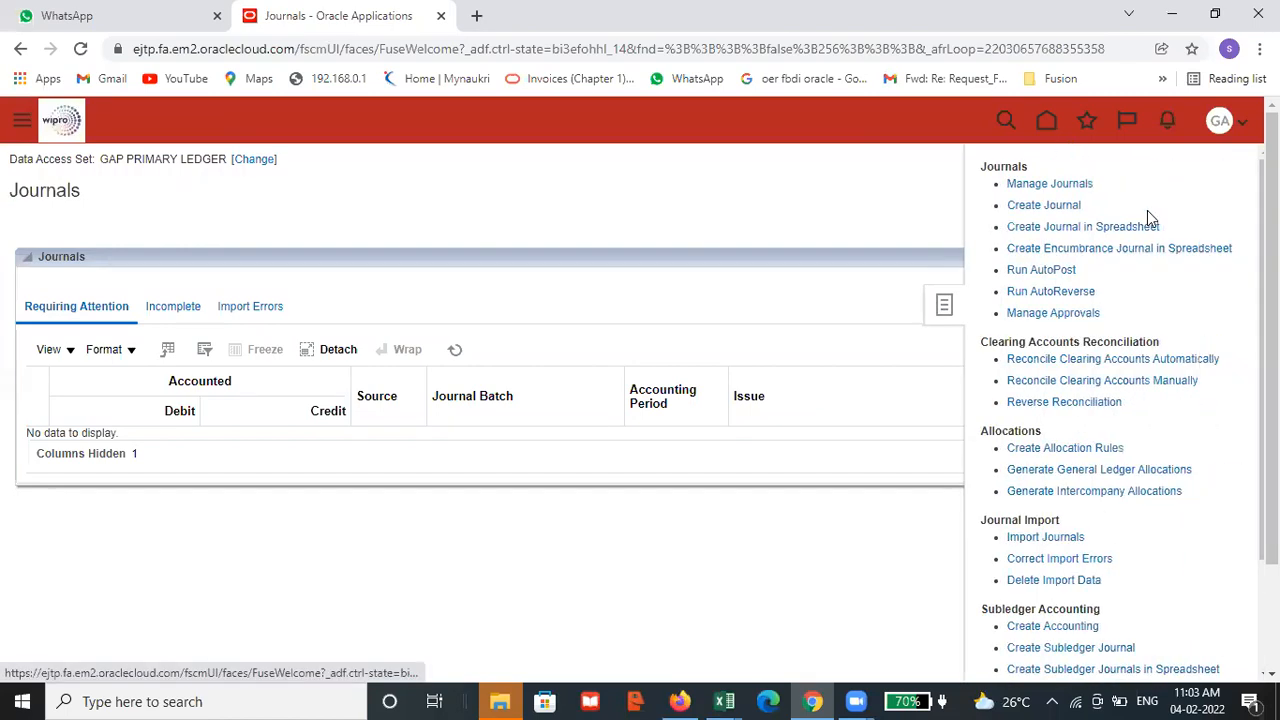
pyautogui.click(1054, 206)
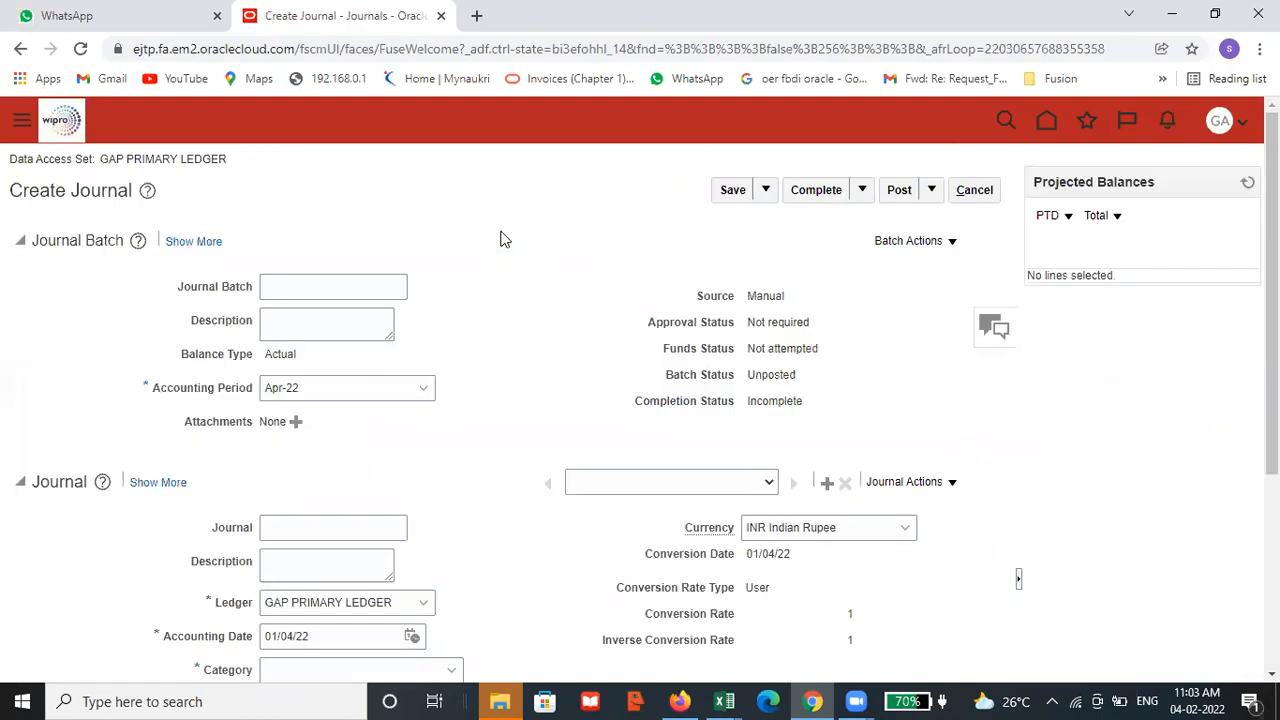
# Enter GAP TEST JOURNAL1 as the new journal's name and description, keeping Apr-22 as the accounting period
pyautogui.click(371, 387)
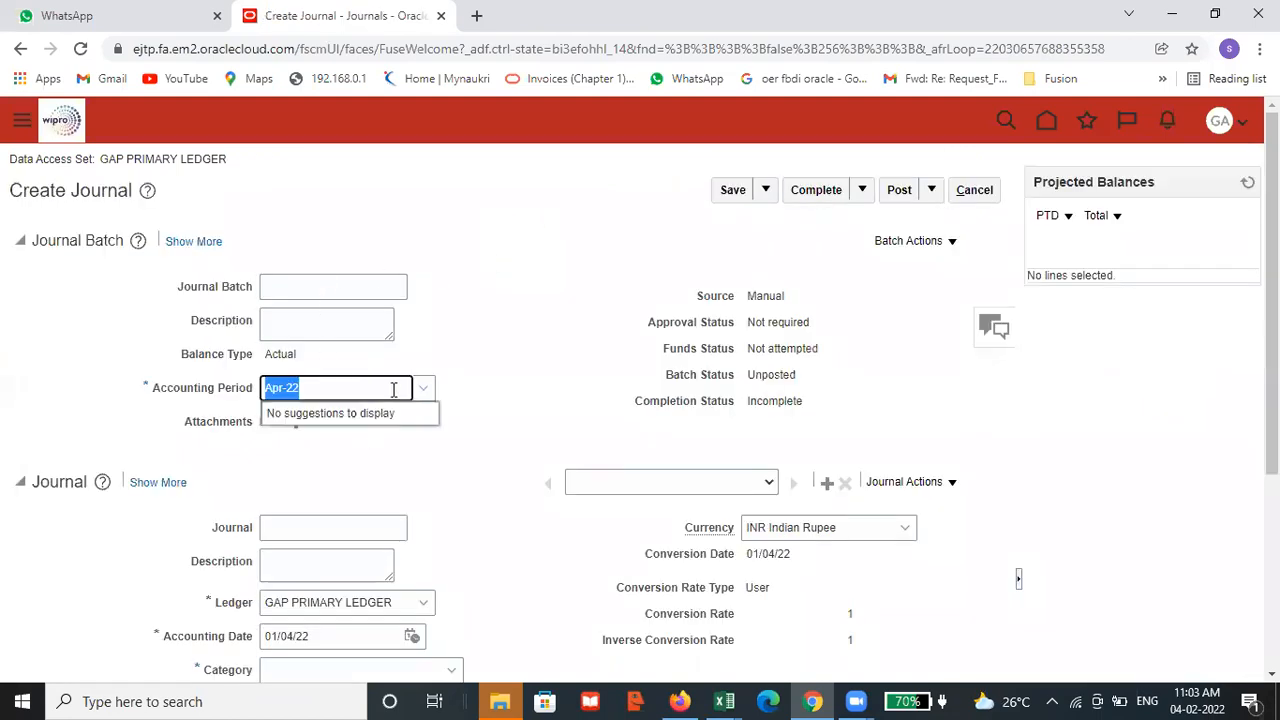
pyautogui.click(495, 407)
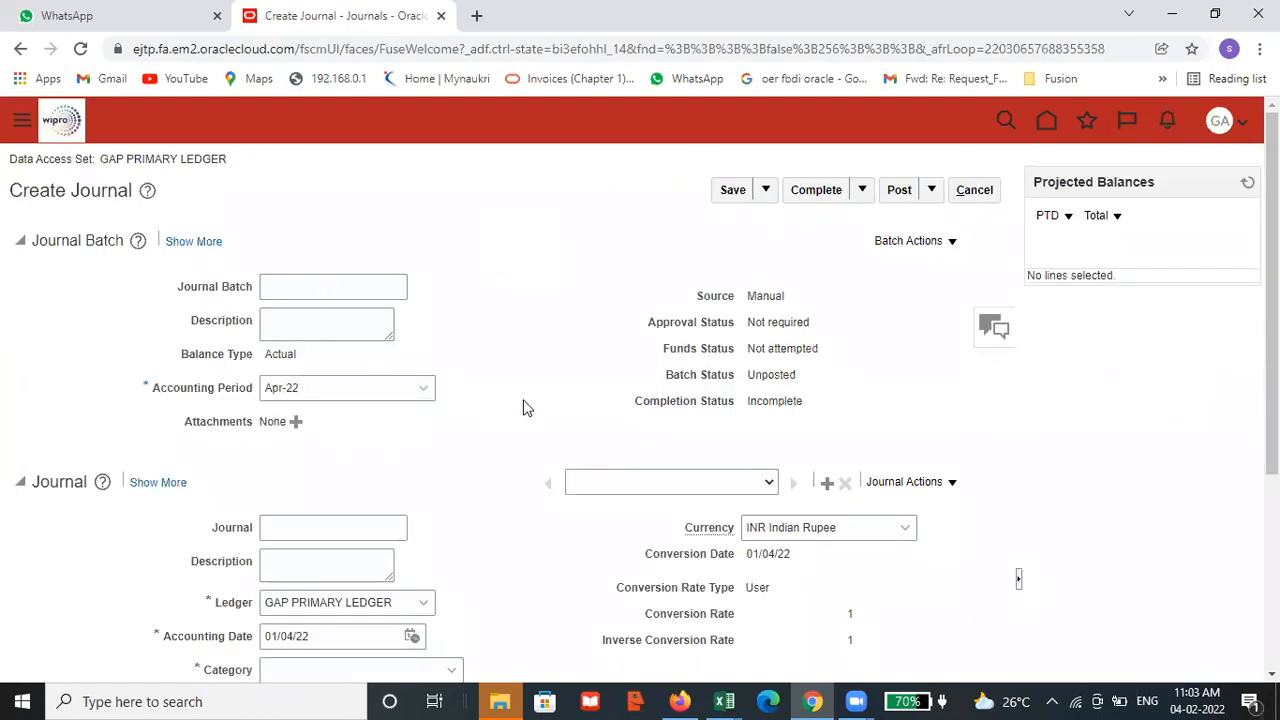
pyautogui.scroll(-1, 523, 406)
pyautogui.click(334, 435)
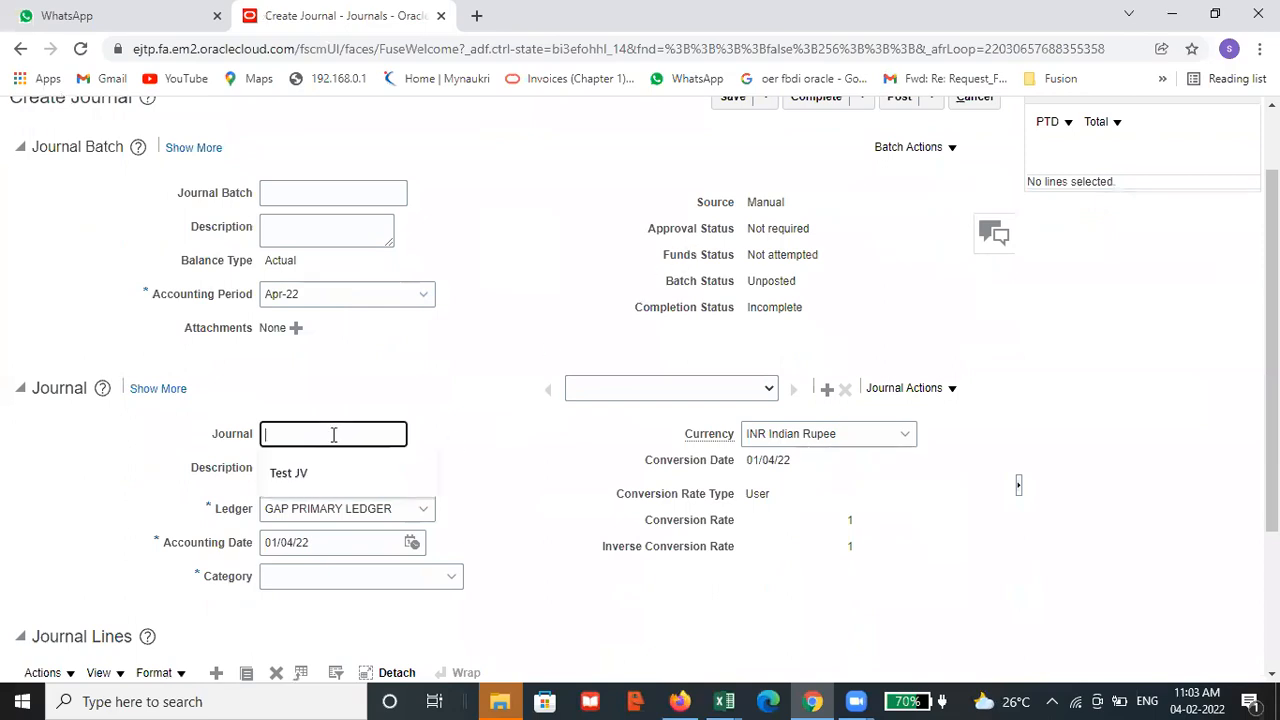
pyautogui.write('GAP TEST JOURNAL1')
pyautogui.click(339, 470)
pyautogui.write('GAP TEST JOURNAL1')
pyautogui.scroll(-1, 528, 457)
# Try to find the custom category for the new journal by entering GAP as its category
pyautogui.click(397, 483)
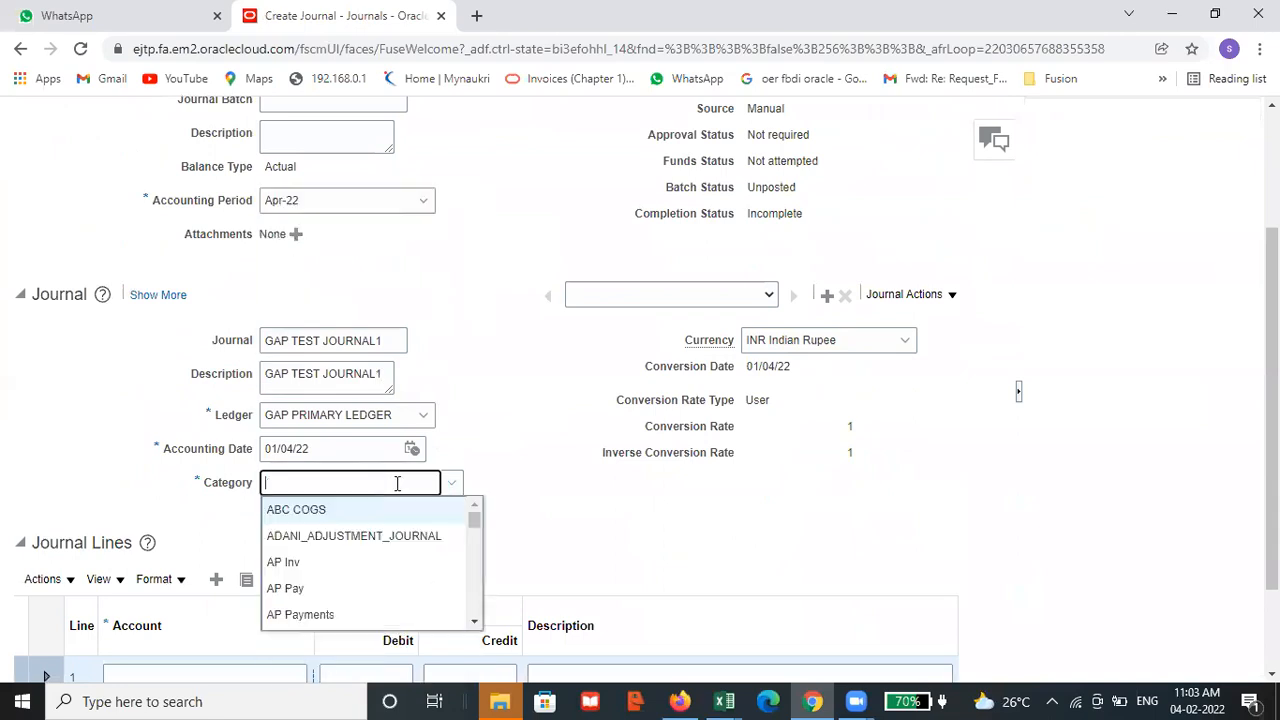
pyautogui.write('GA')
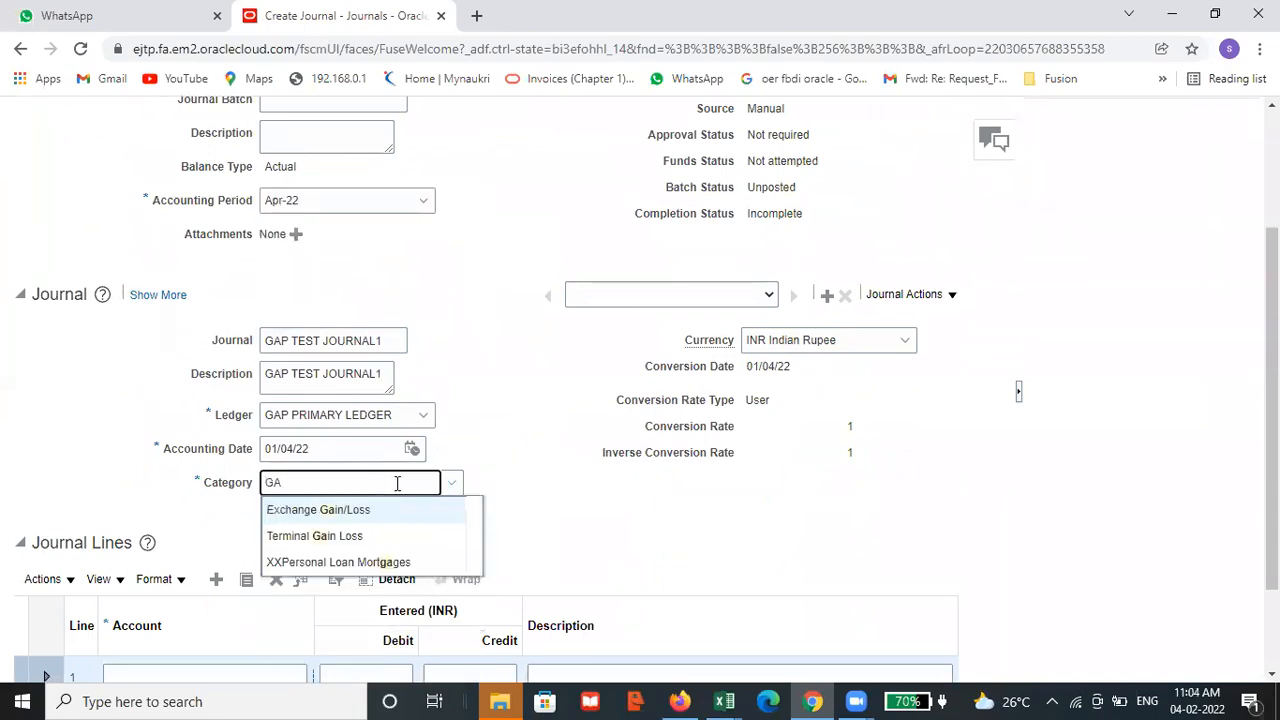
pyautogui.write('P')
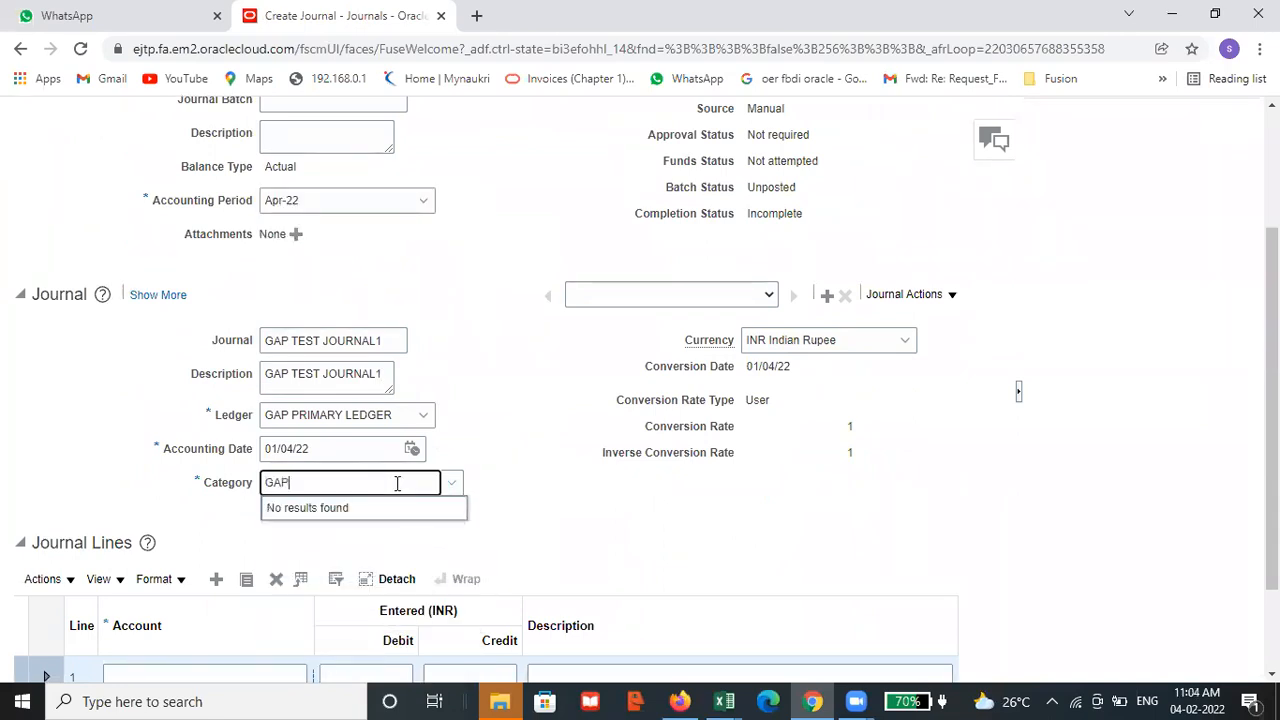
pyautogui.click(505, 470)
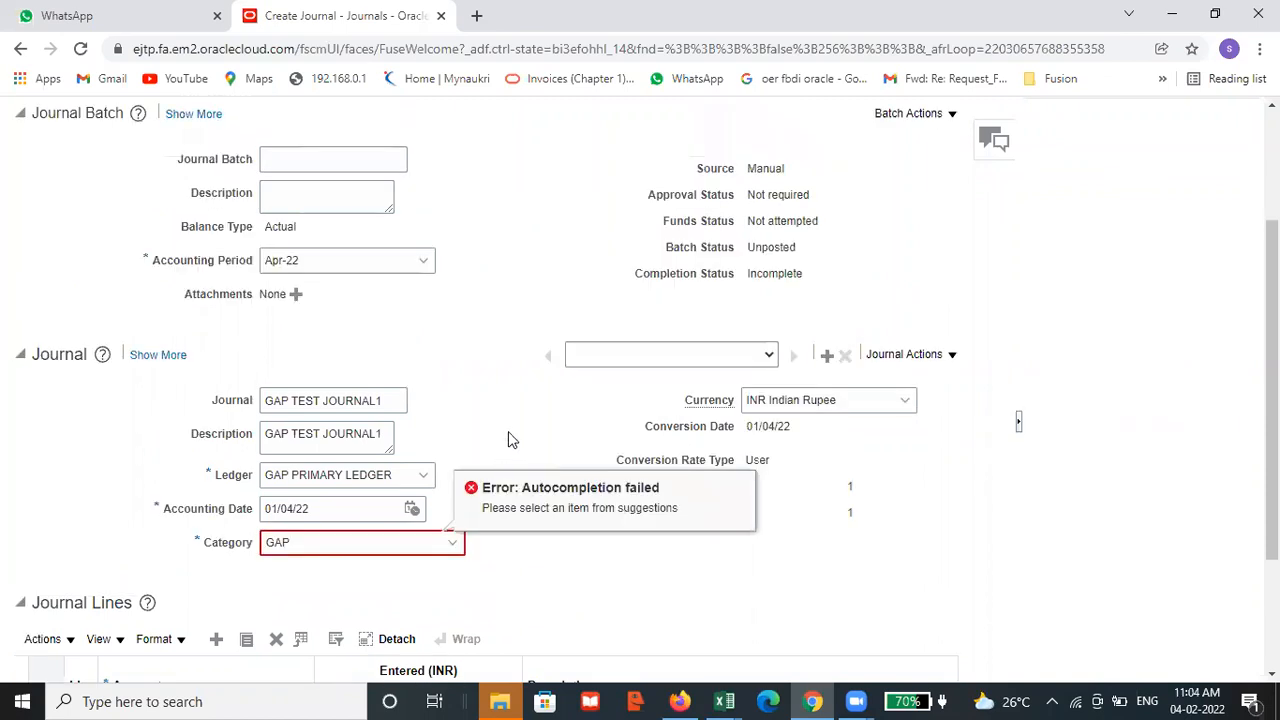
pyautogui.scroll(-1, 450, 480)
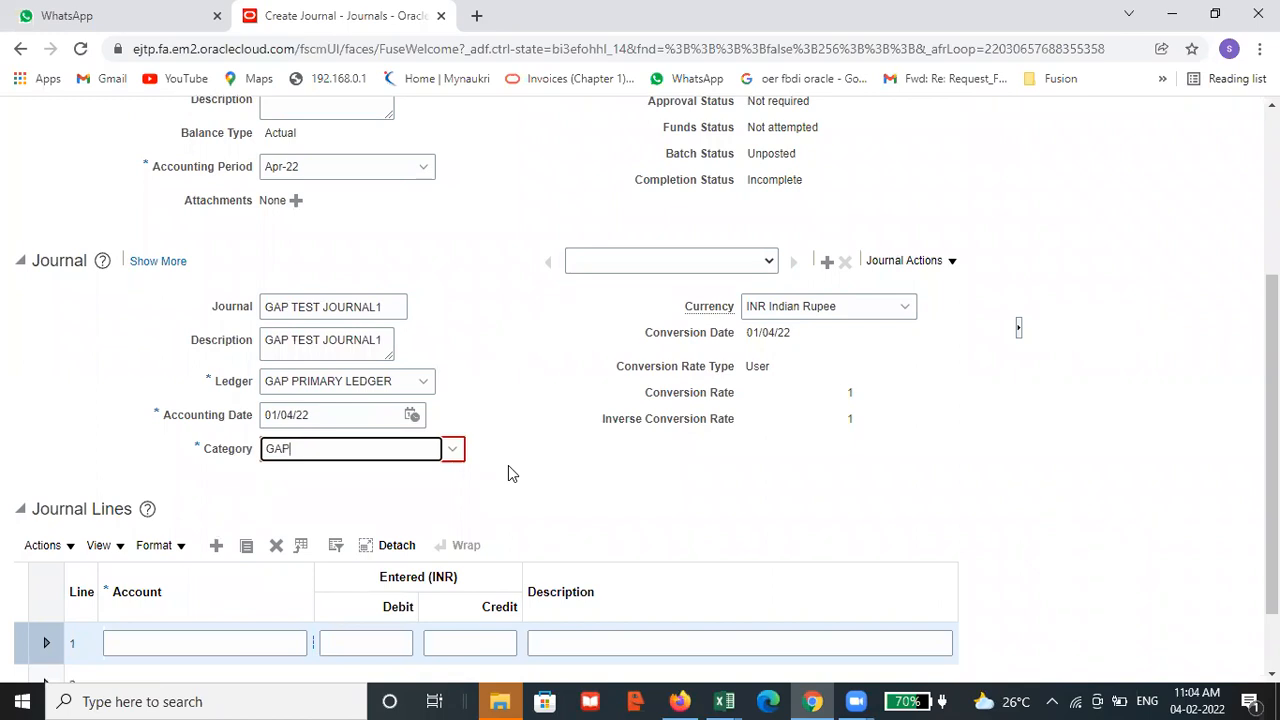
pyautogui.click(1128, 456)
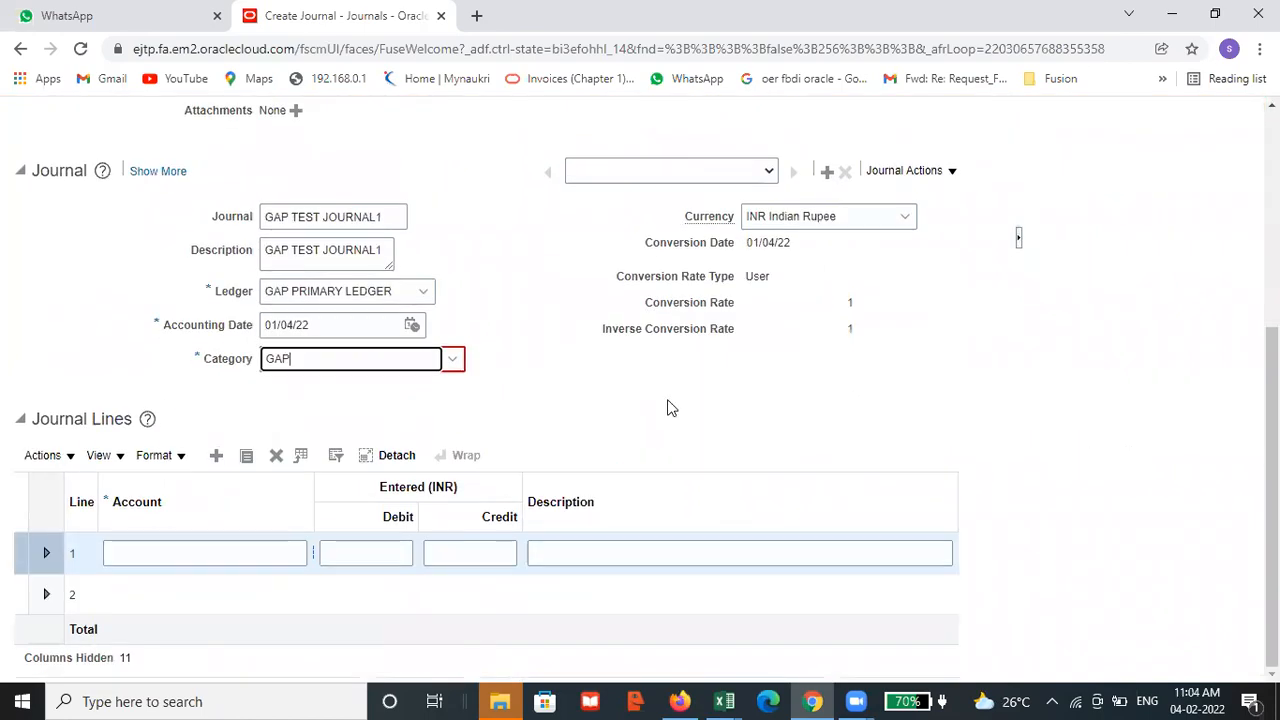
pyautogui.scroll(2, 575, 423)
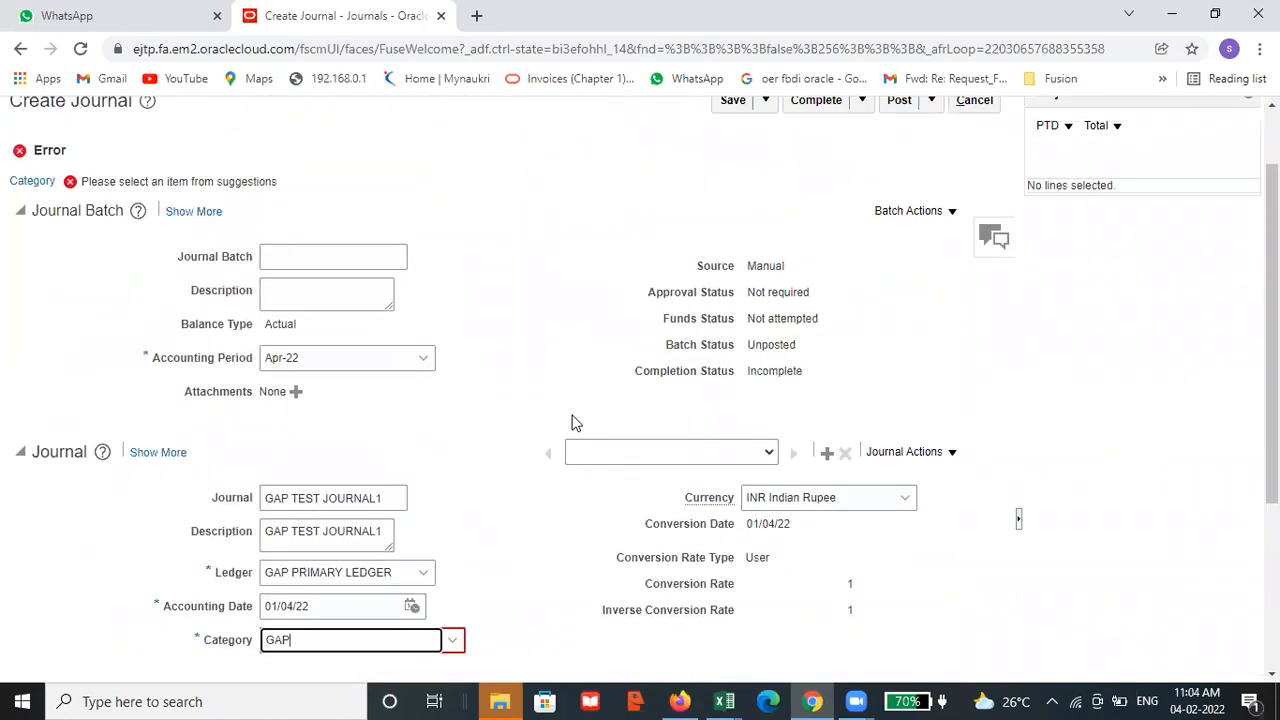
# Switch to the Demos workbook in Excel to review the setup task list on Sheet3, and return to the Create Journal page
pyautogui.click(724, 701)
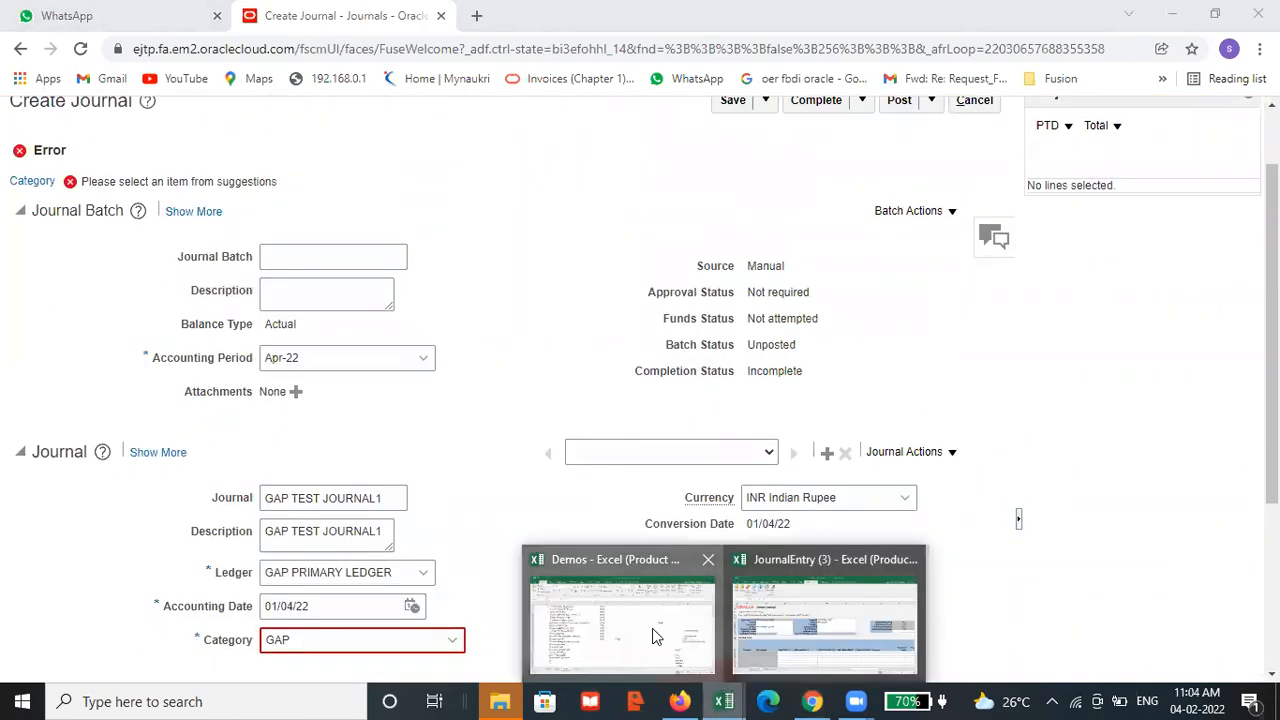
pyautogui.click(652, 628)
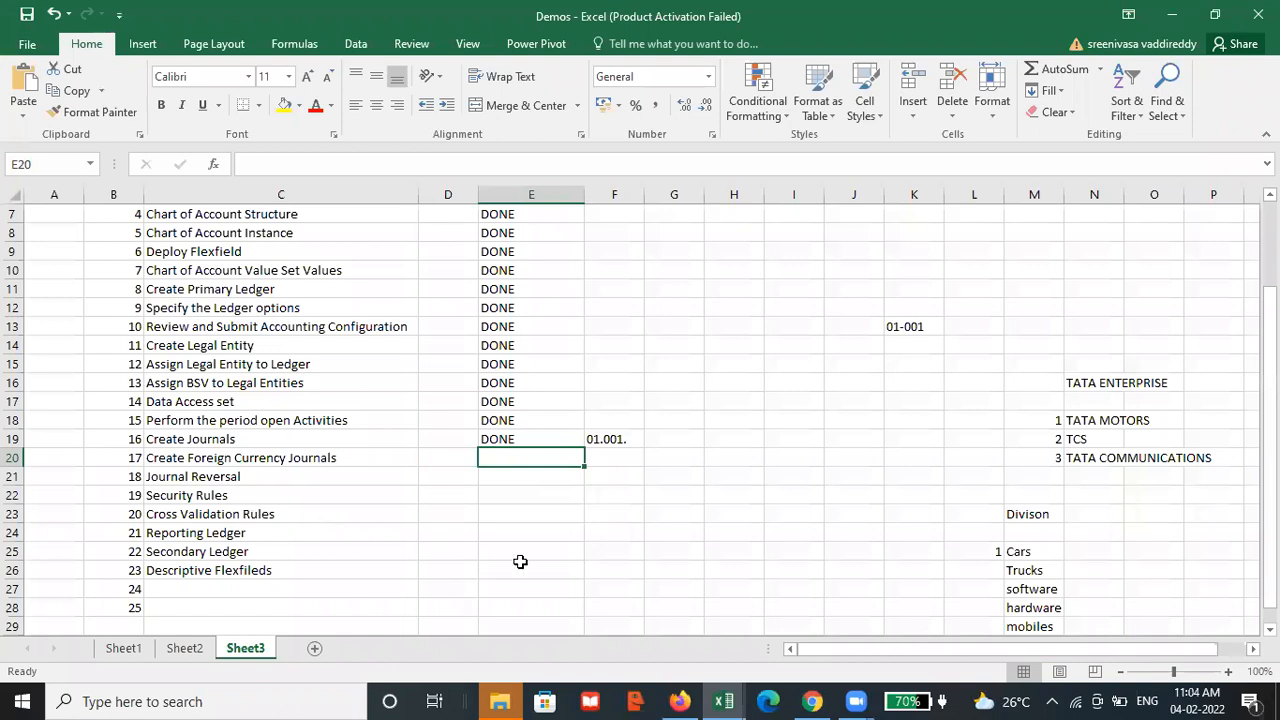
pyautogui.hotkey('alt', 'Tab')
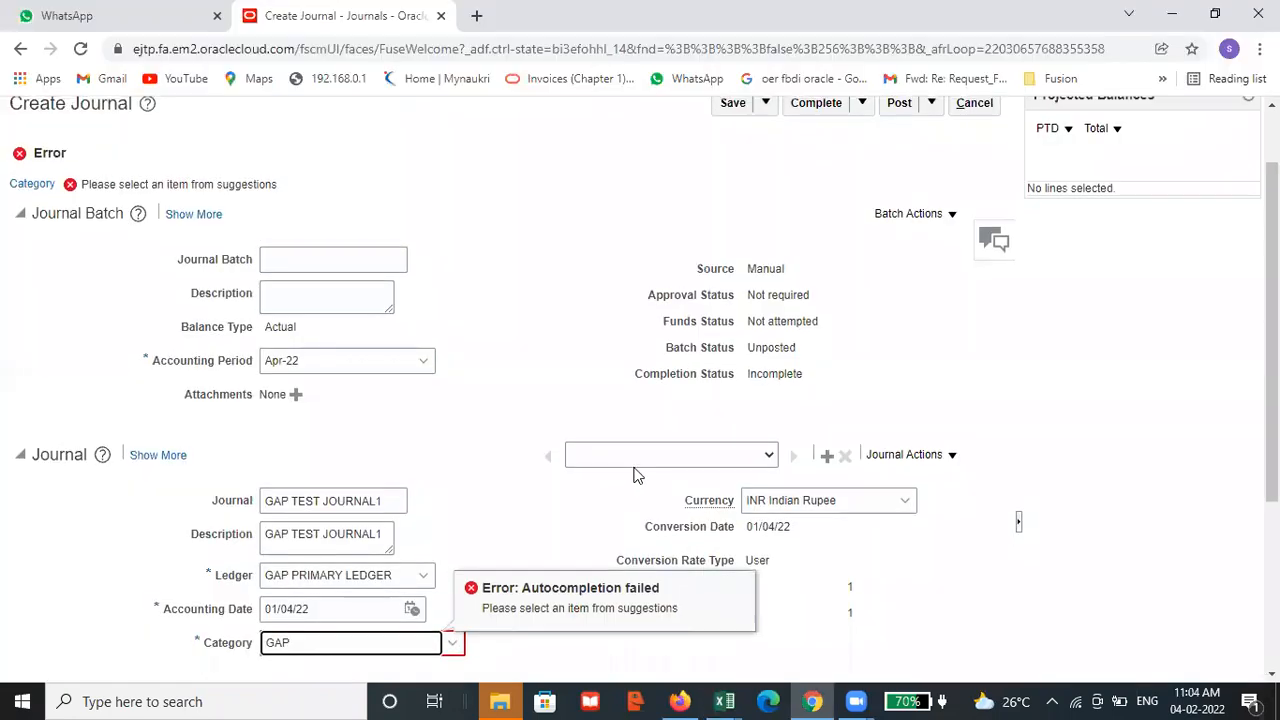
pyautogui.scroll(1, 633, 475)
pyautogui.scroll(-2, 997, 440)
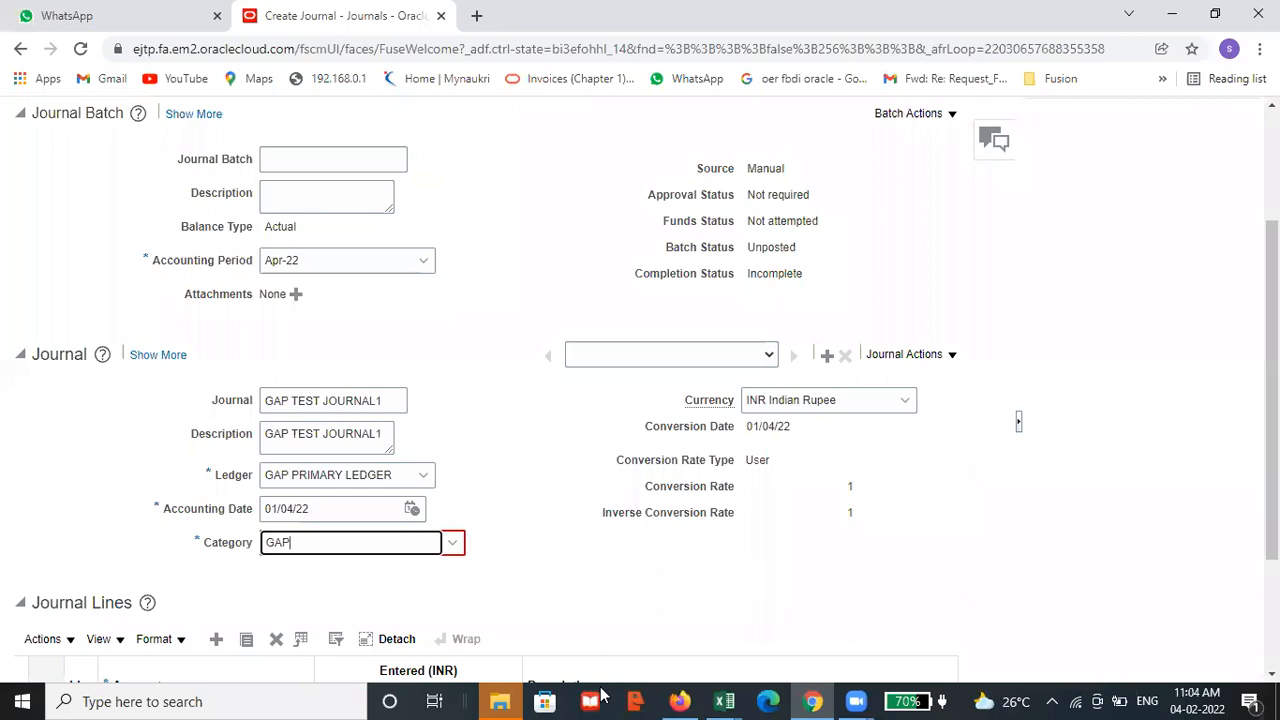
pyautogui.hotkey('alt', 'Tab')
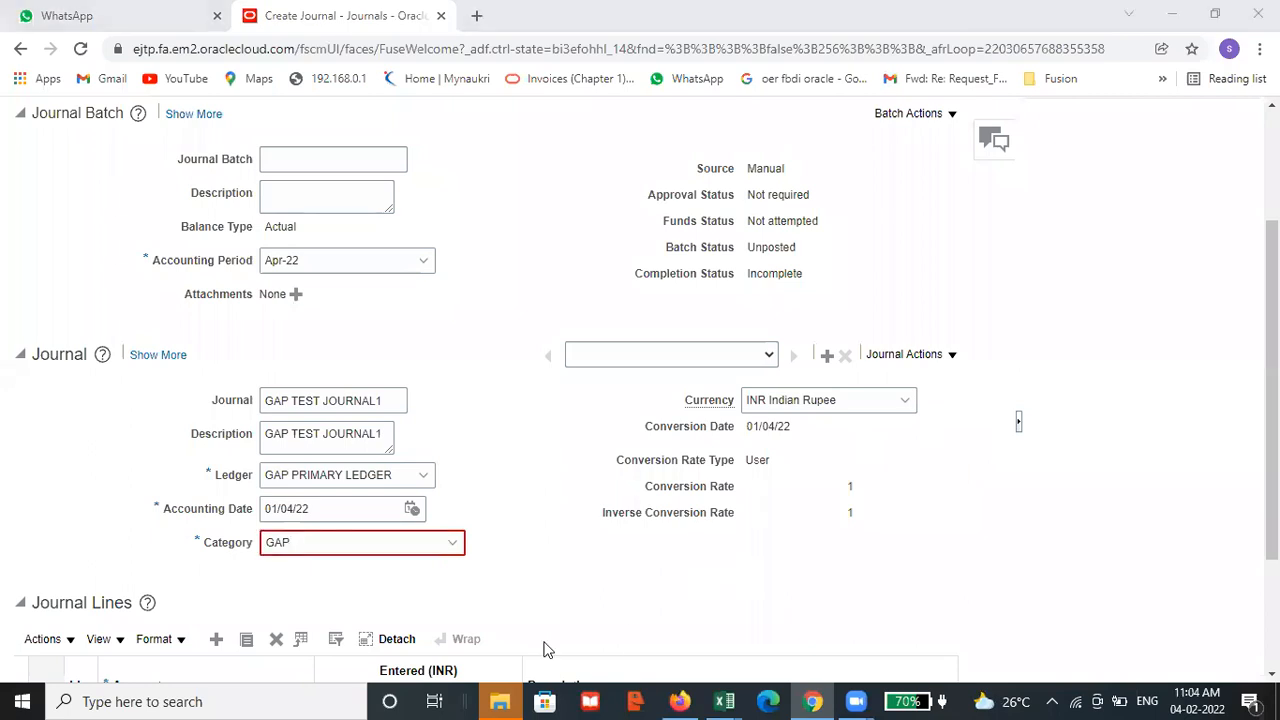